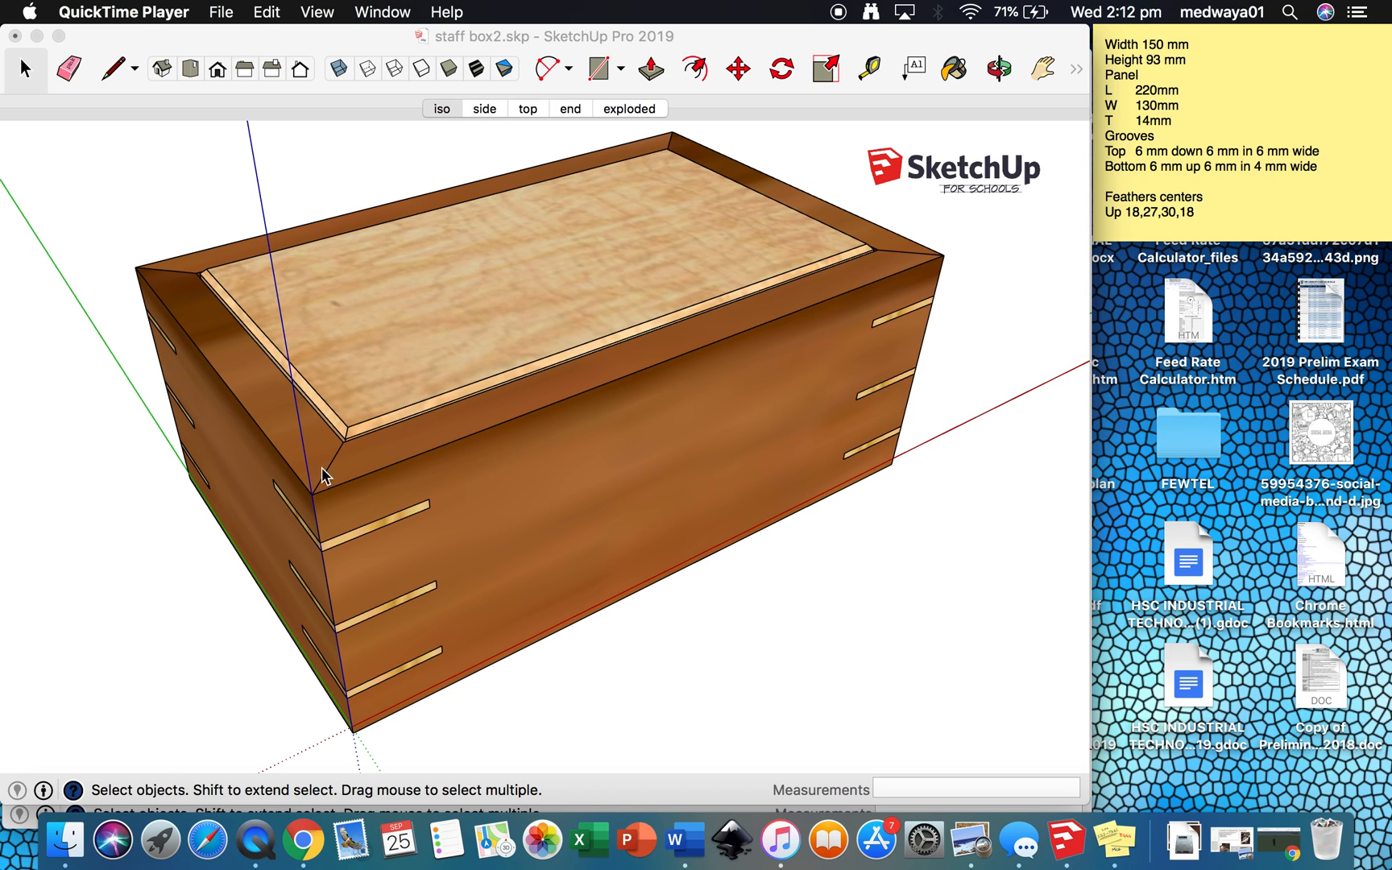
- Examine the finished box model in its side, top, end and exploded scenes
left_click(489, 112)
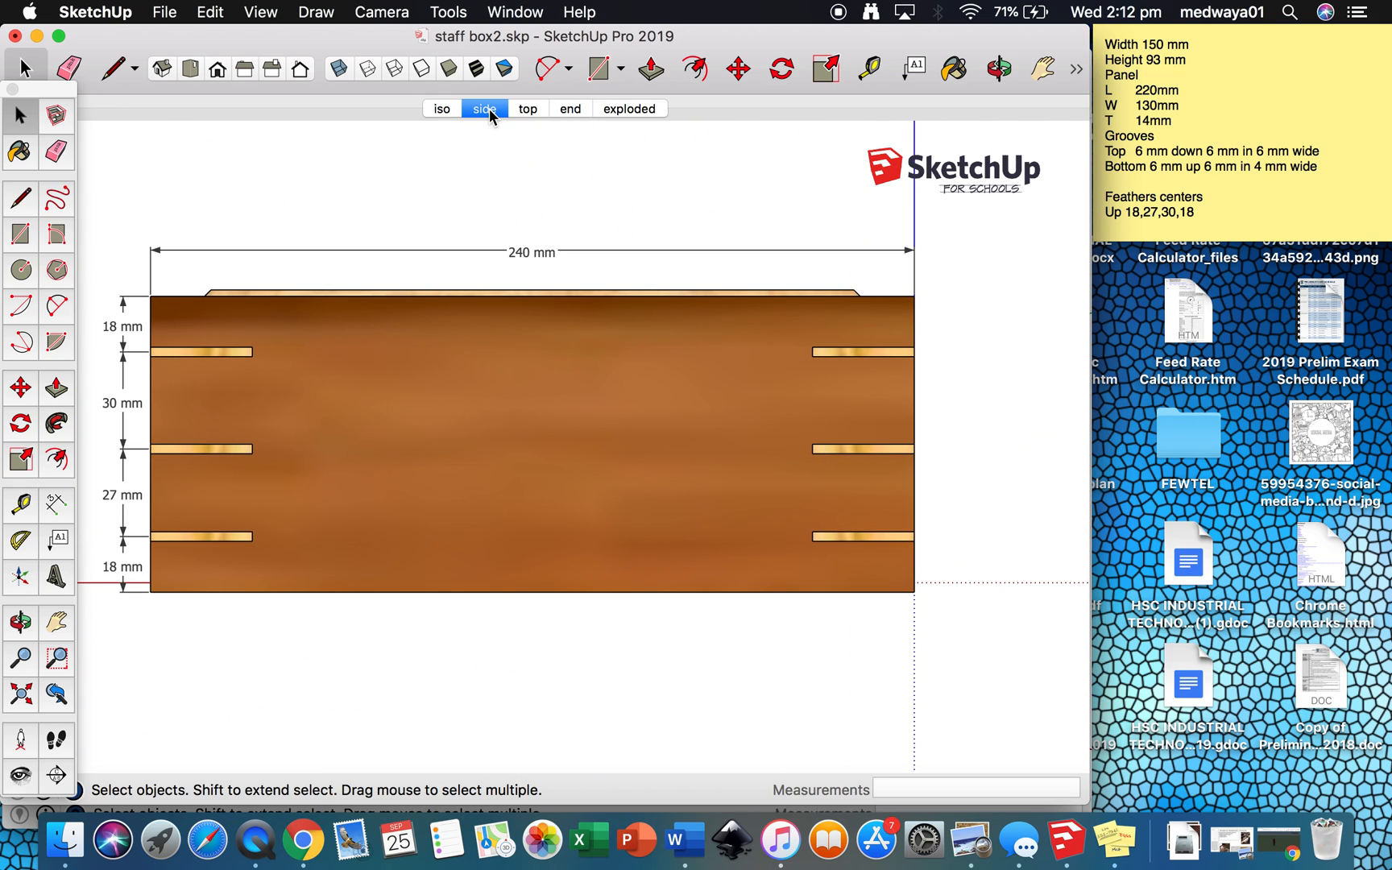
left_click(535, 111)
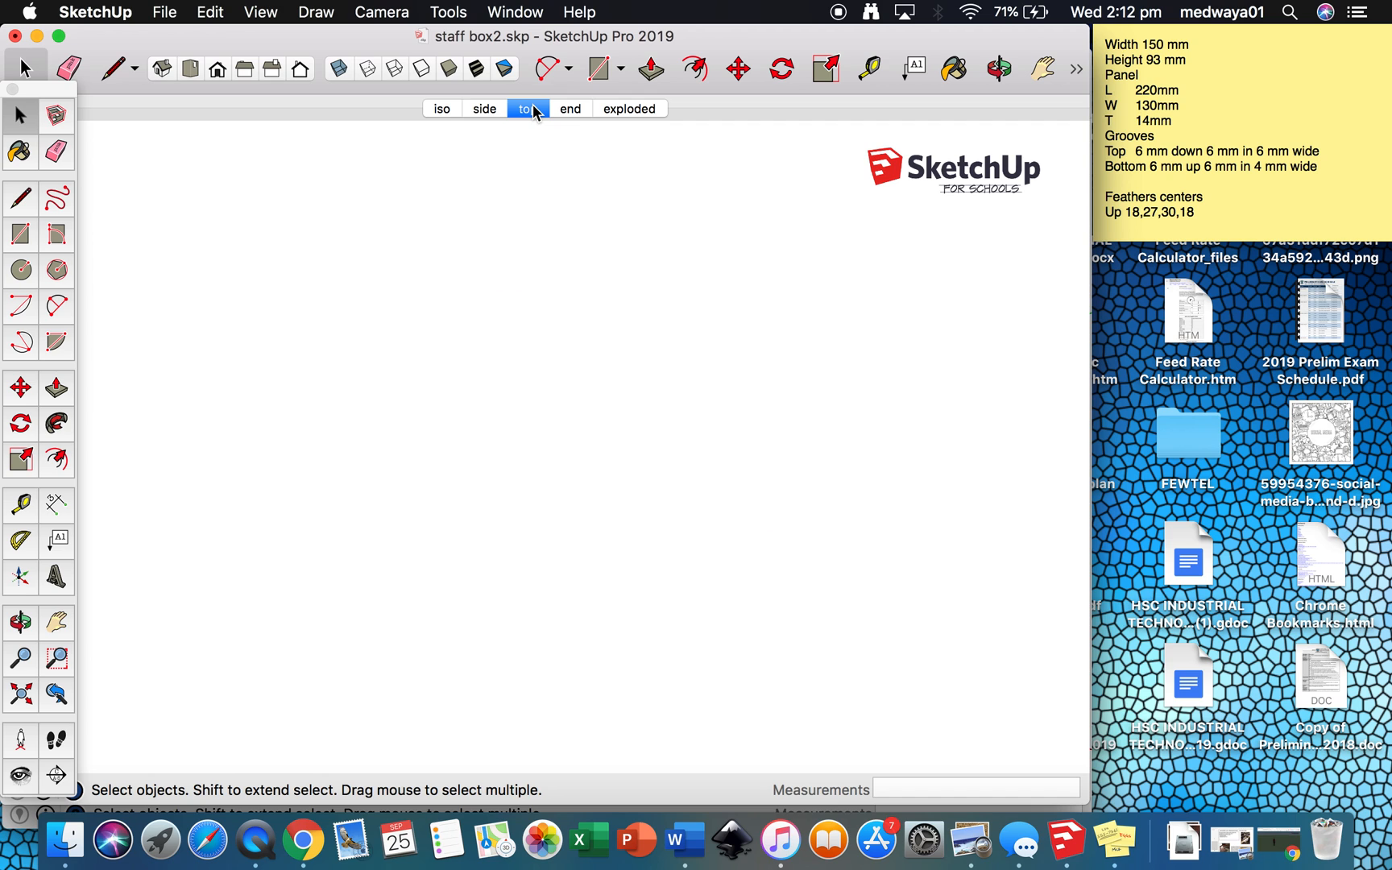
left_click(567, 112)
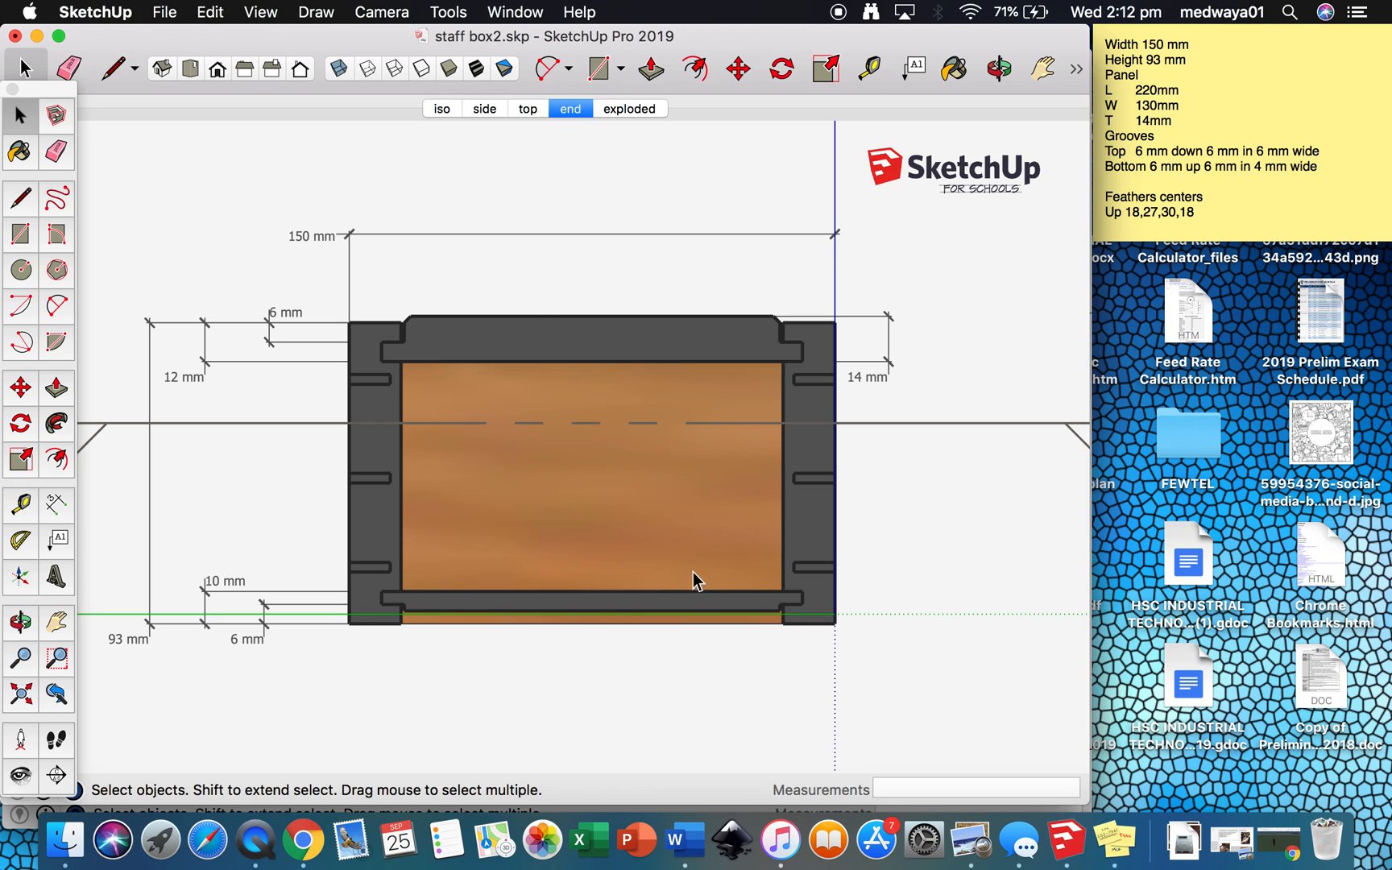
left_click(632, 110)
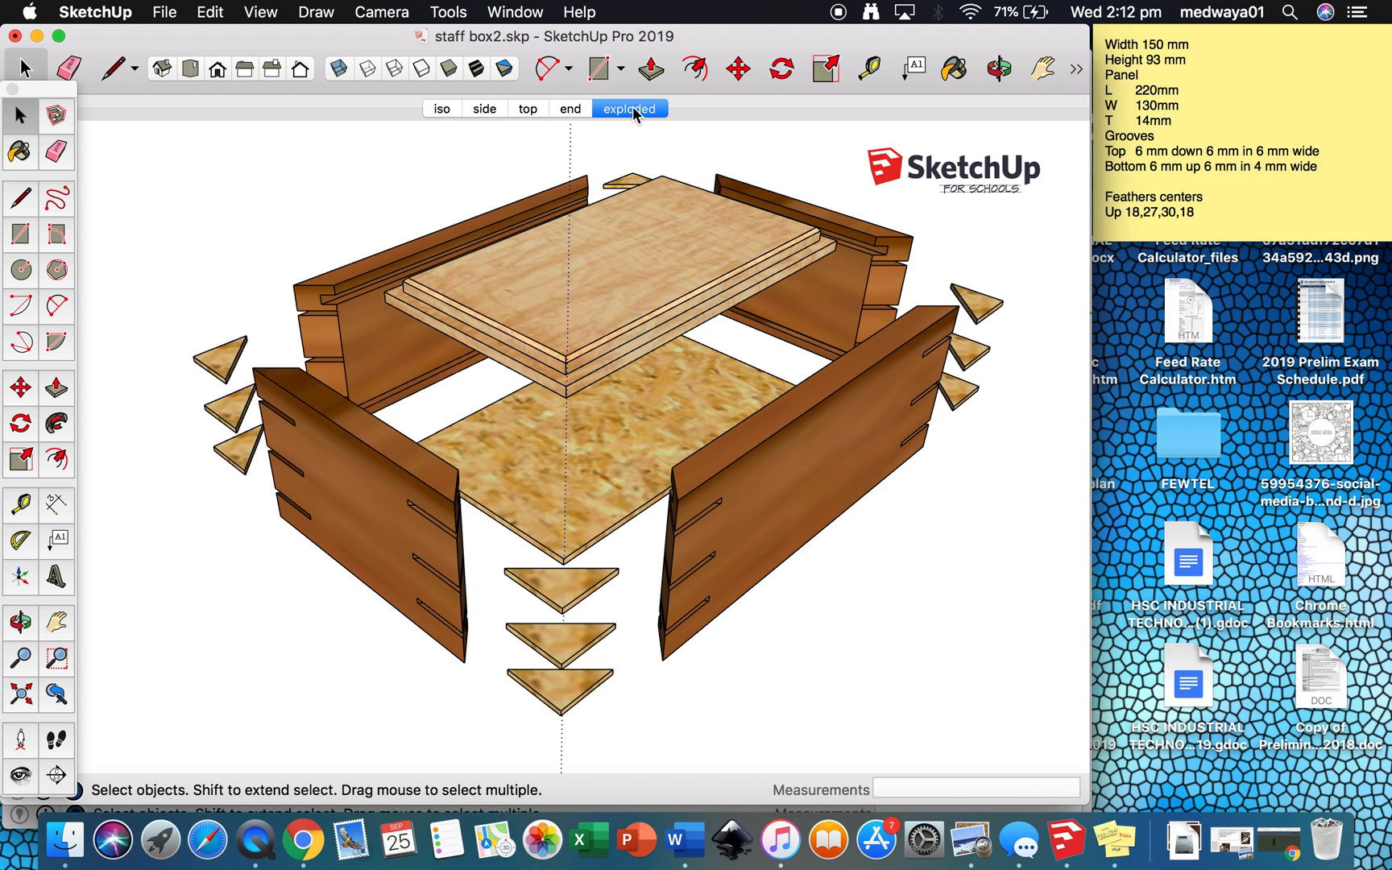
- Minimize the finished box model and apply the Shaded default style to the untitled model
left_click(37, 36)
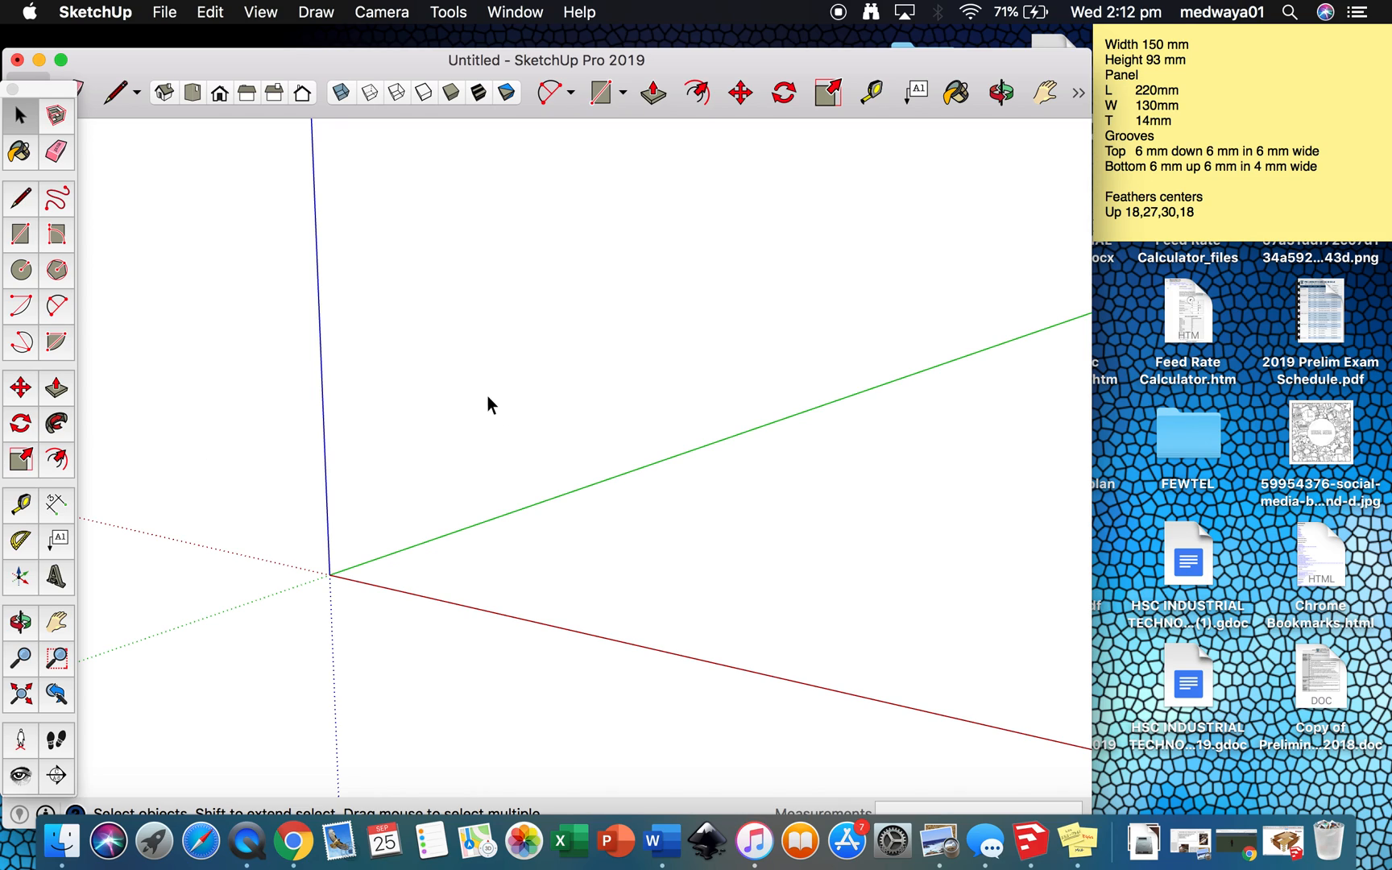
left_click(515, 12)
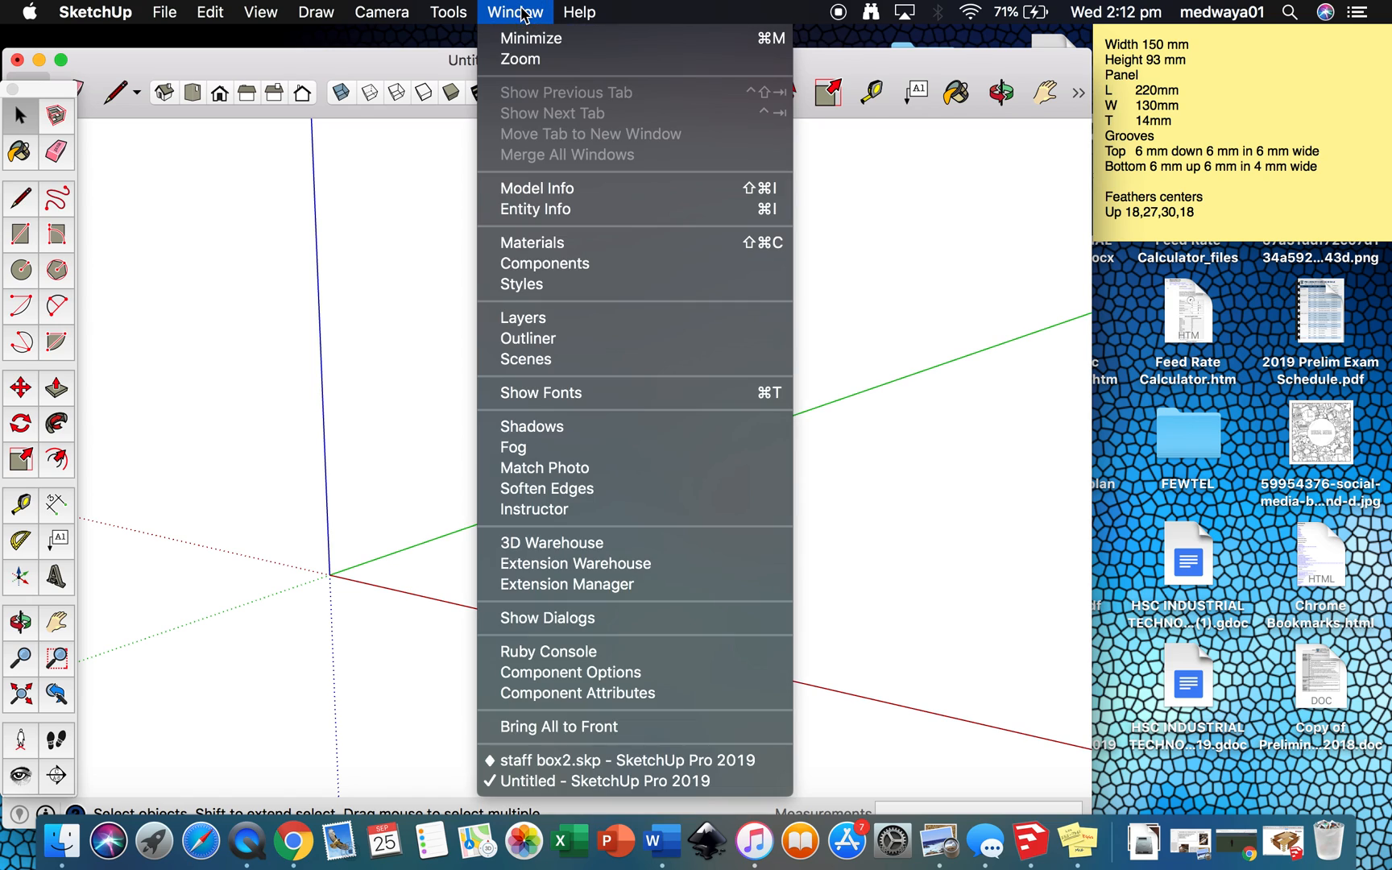
left_click(554, 288)
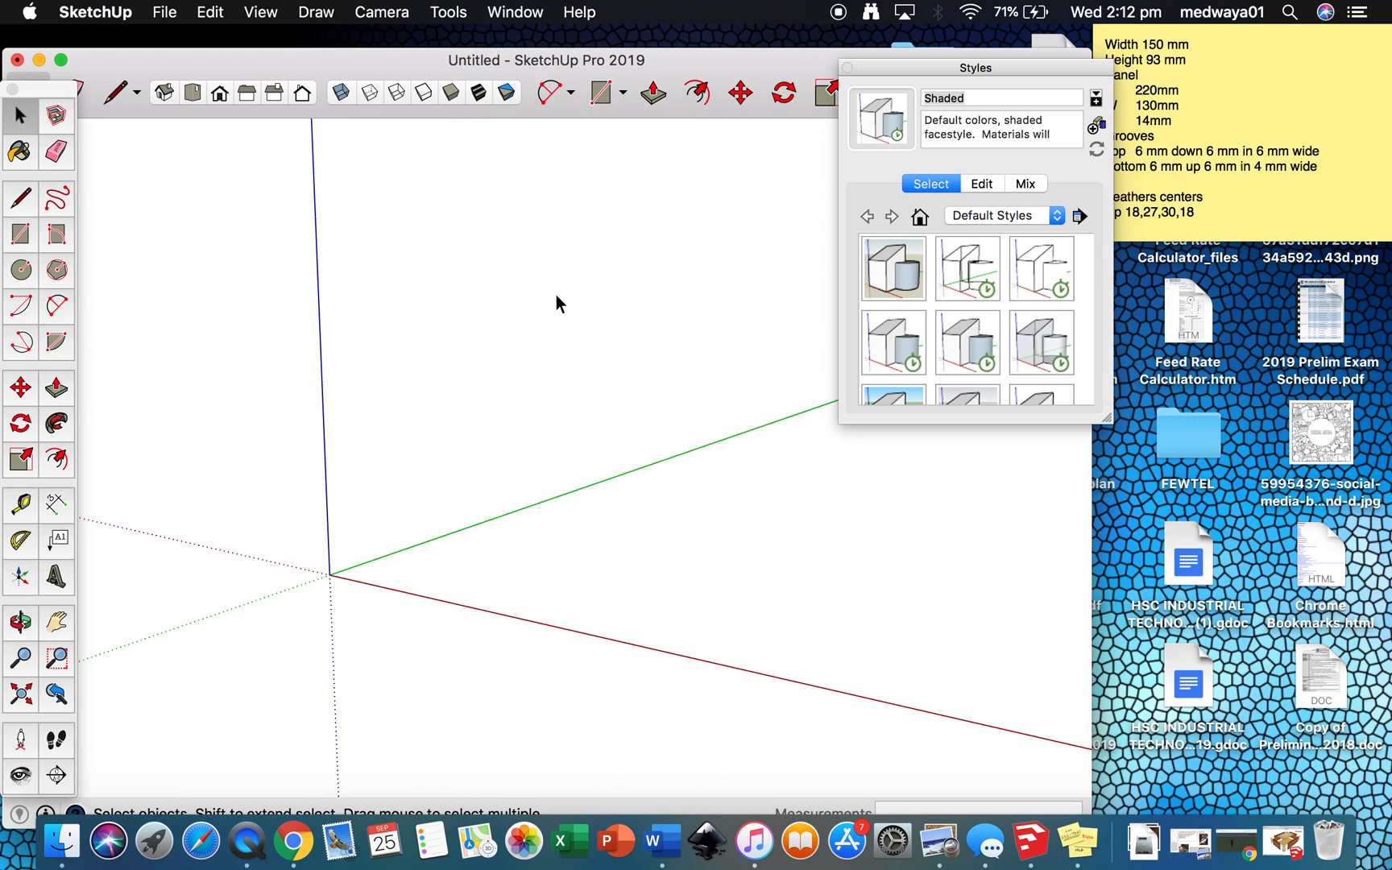
left_click(900, 345)
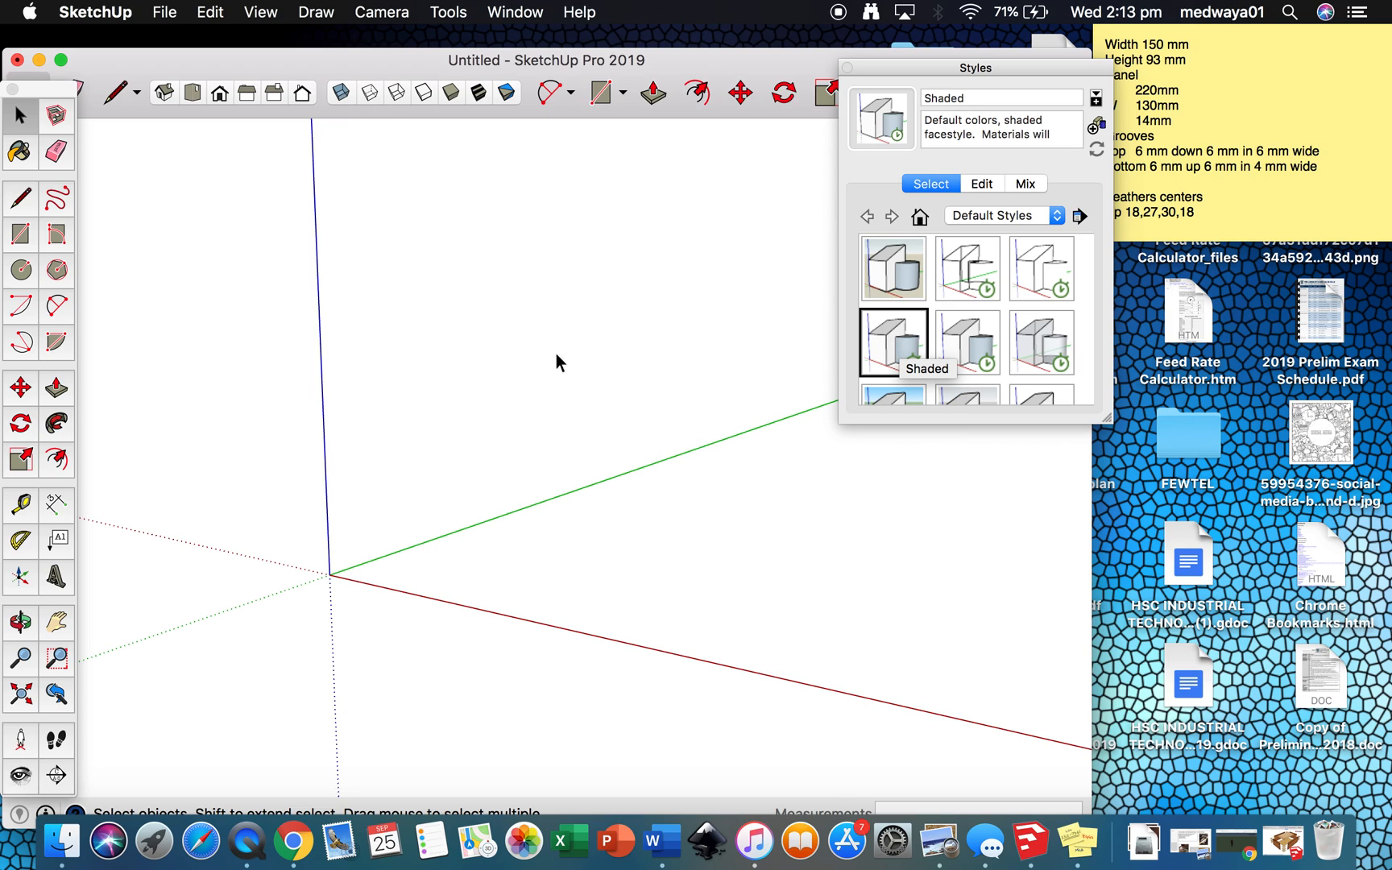
left_click(846, 68)
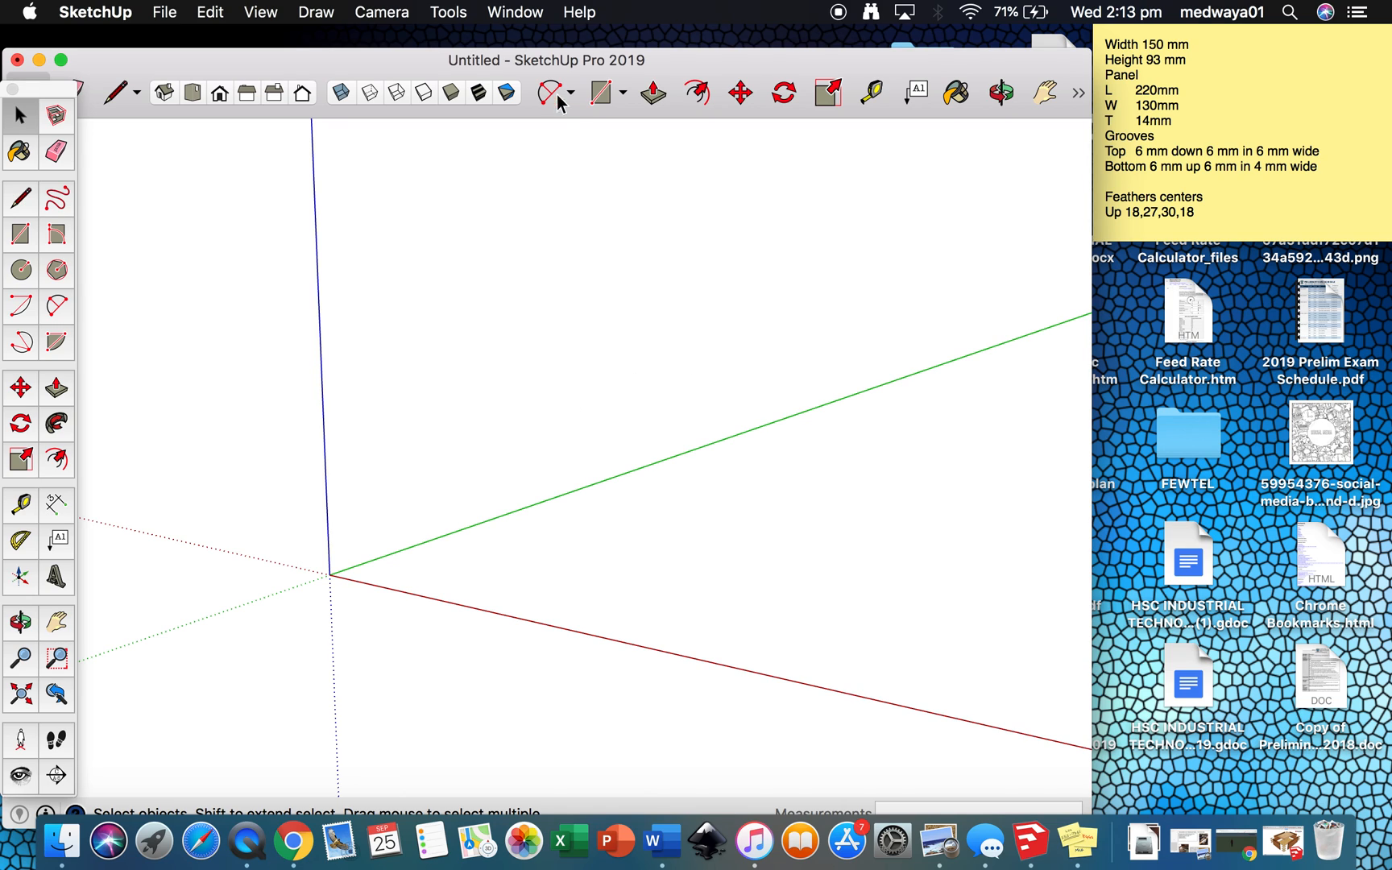
left_click(524, 15)
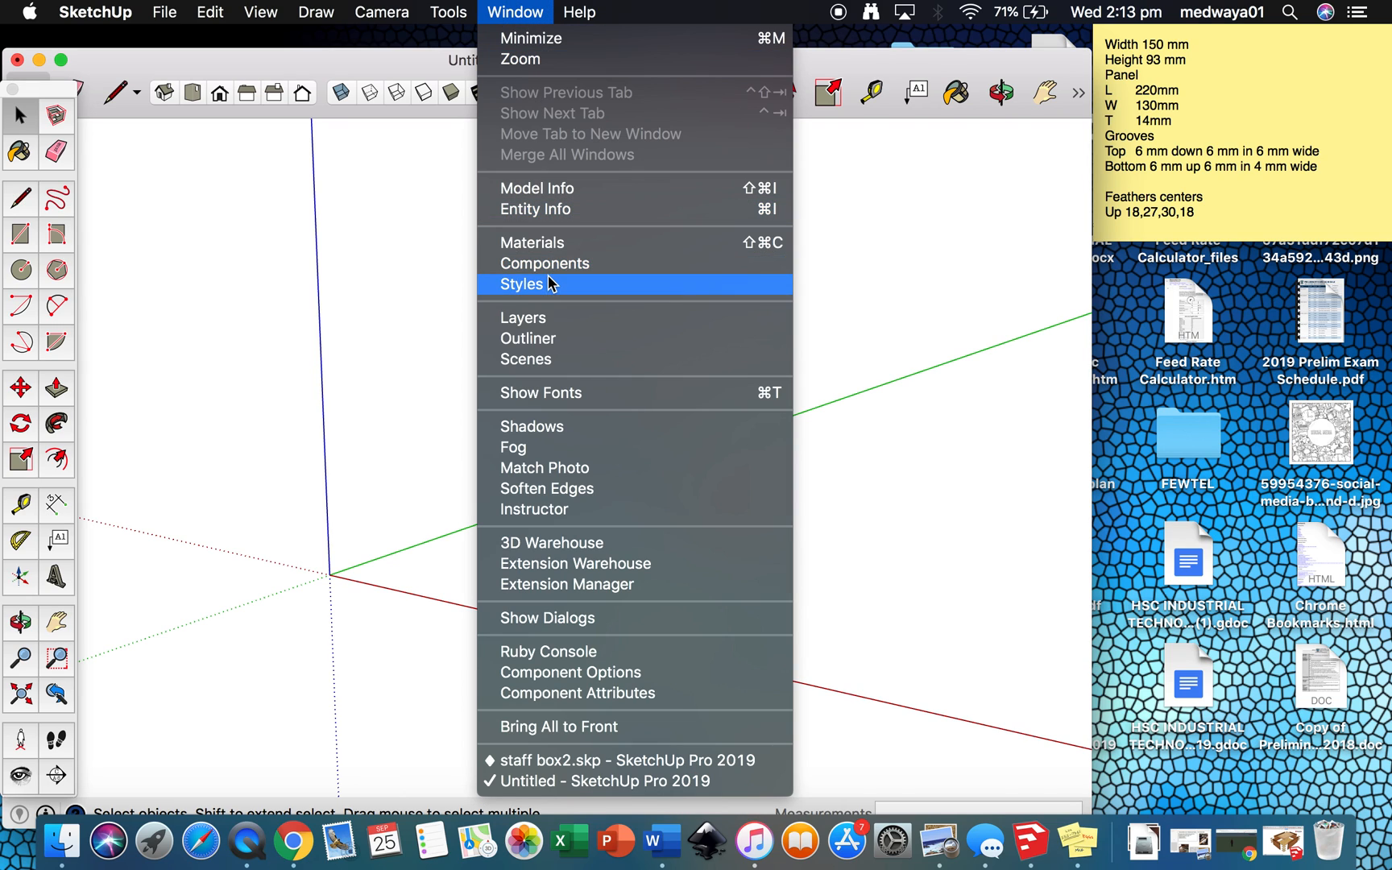
left_click(419, 265)
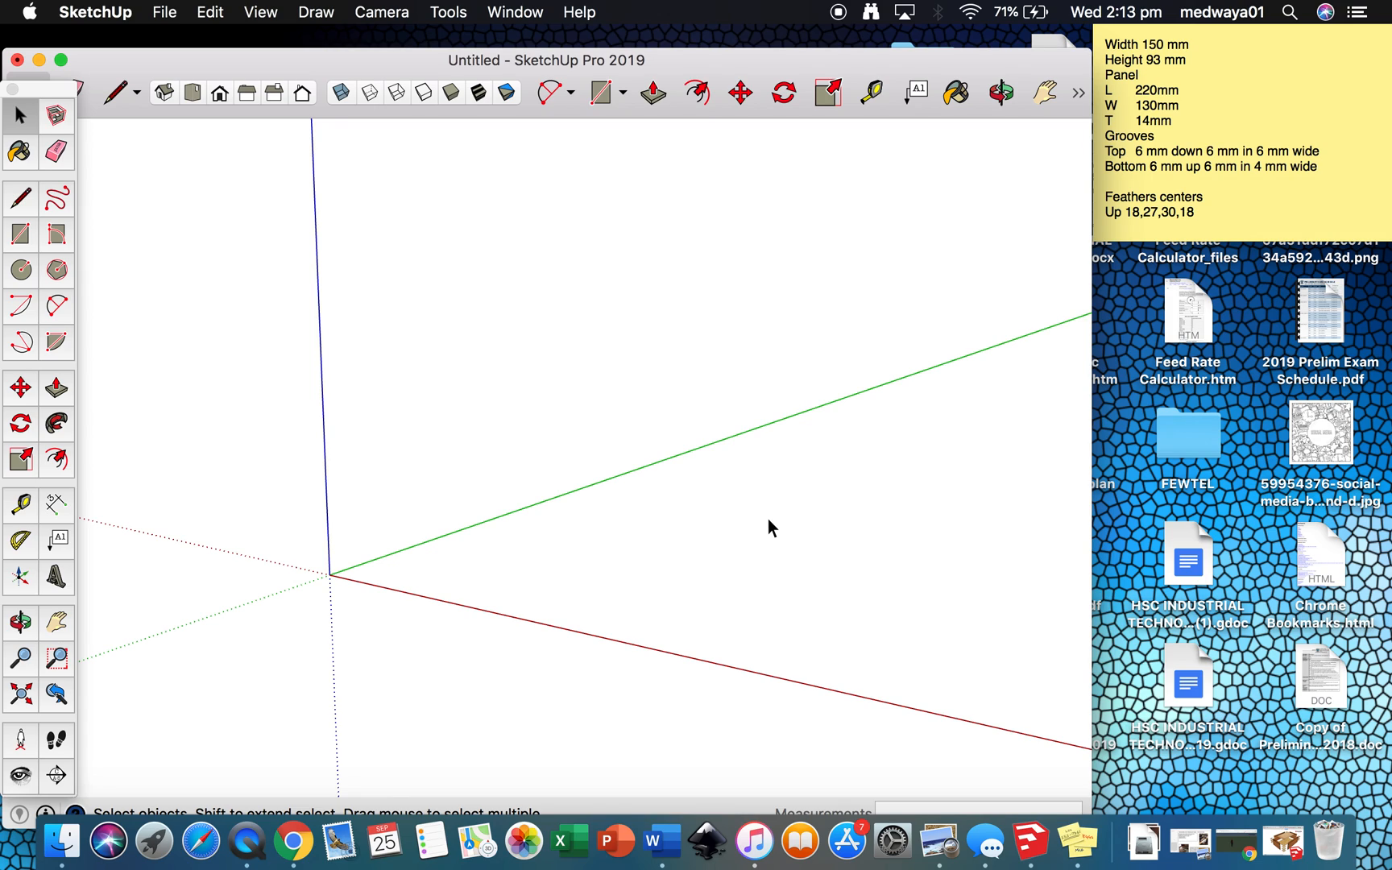
- Draw a 249 mm by 14 mm rectangle on the ground plane, starting at the origin
key("r")
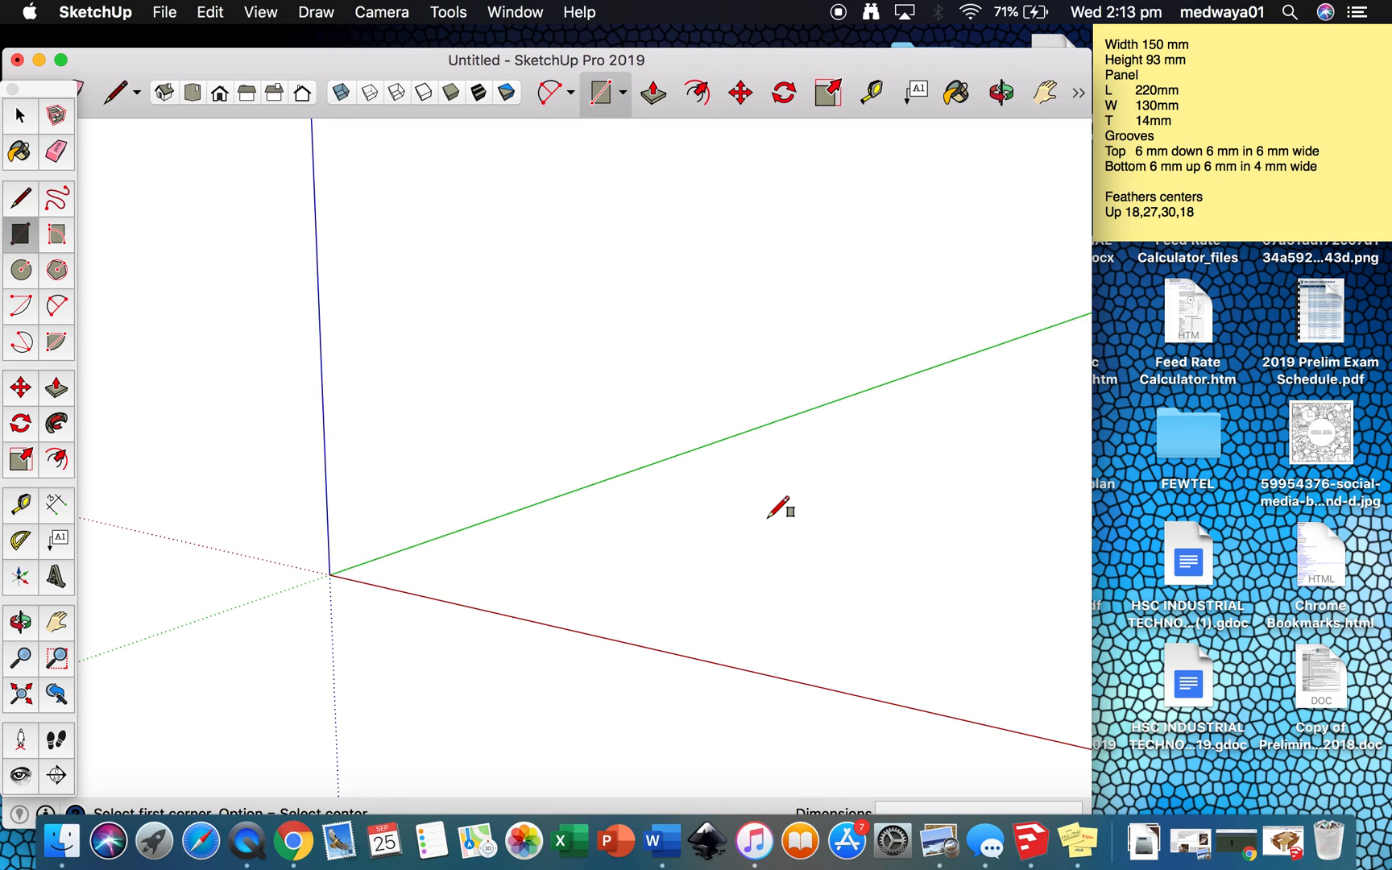
left_click(329, 574)
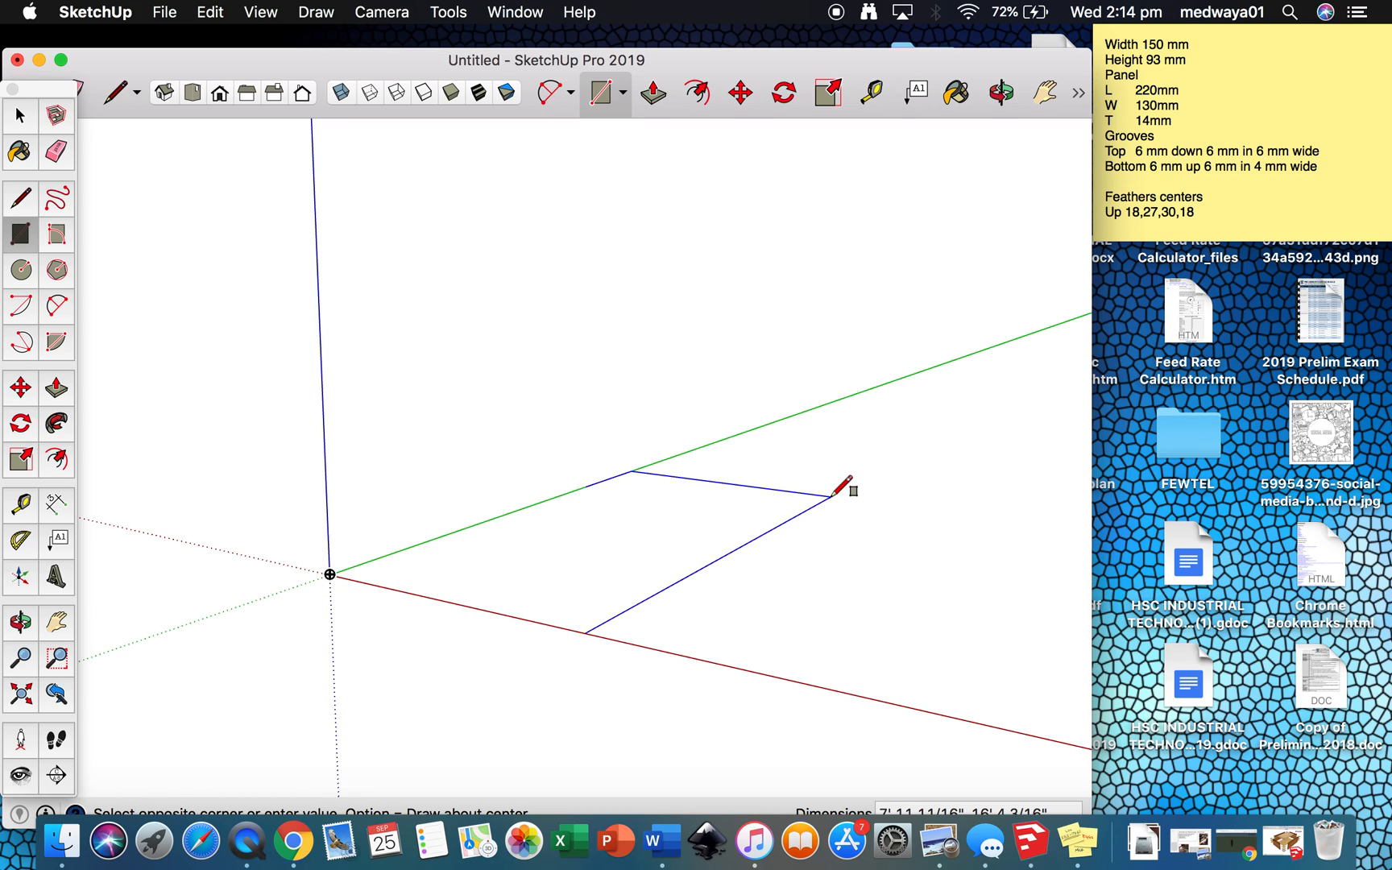
type("249mm,14m")
key("Return")
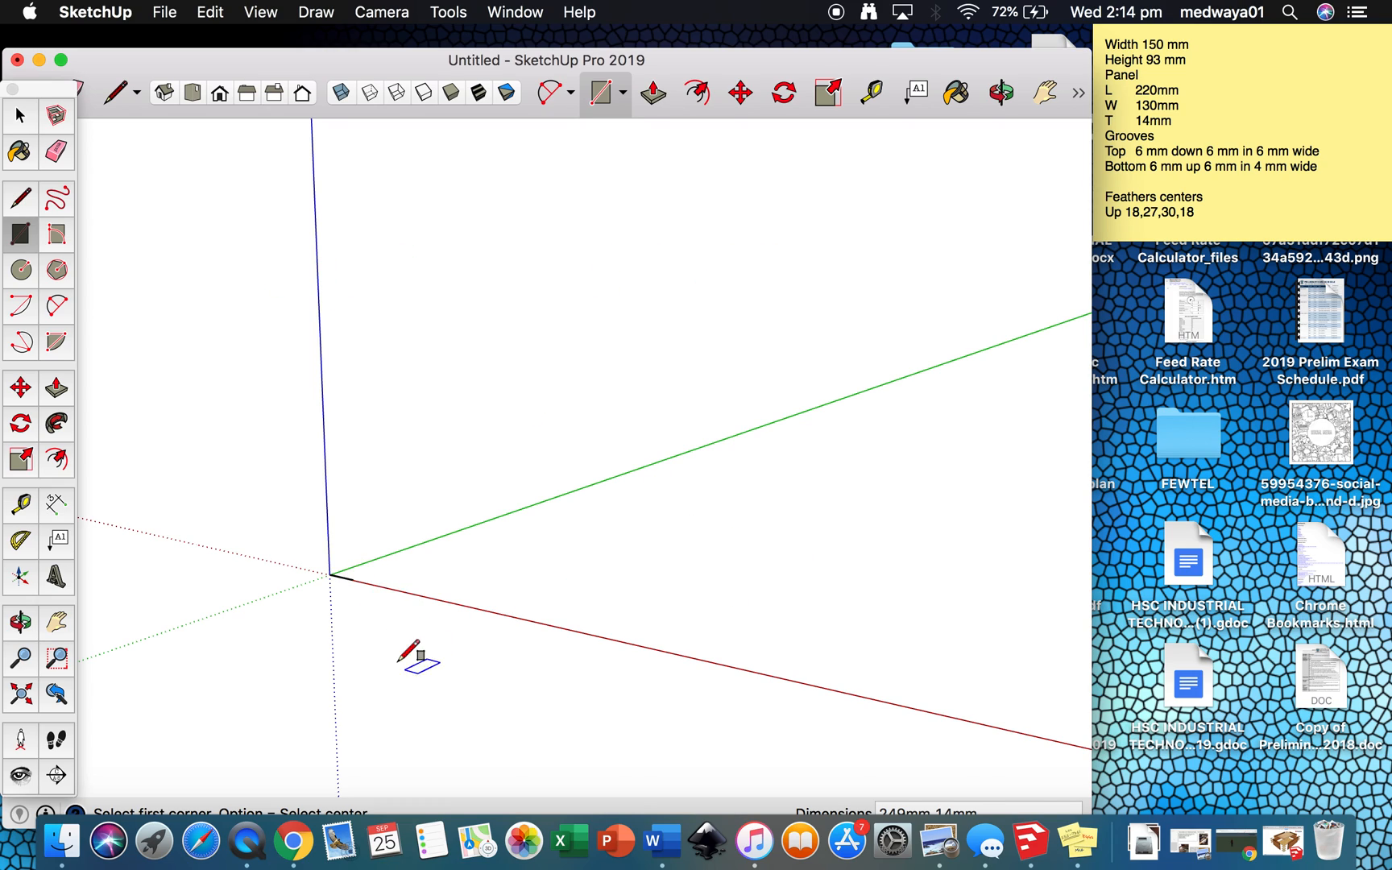
key("shift+z")
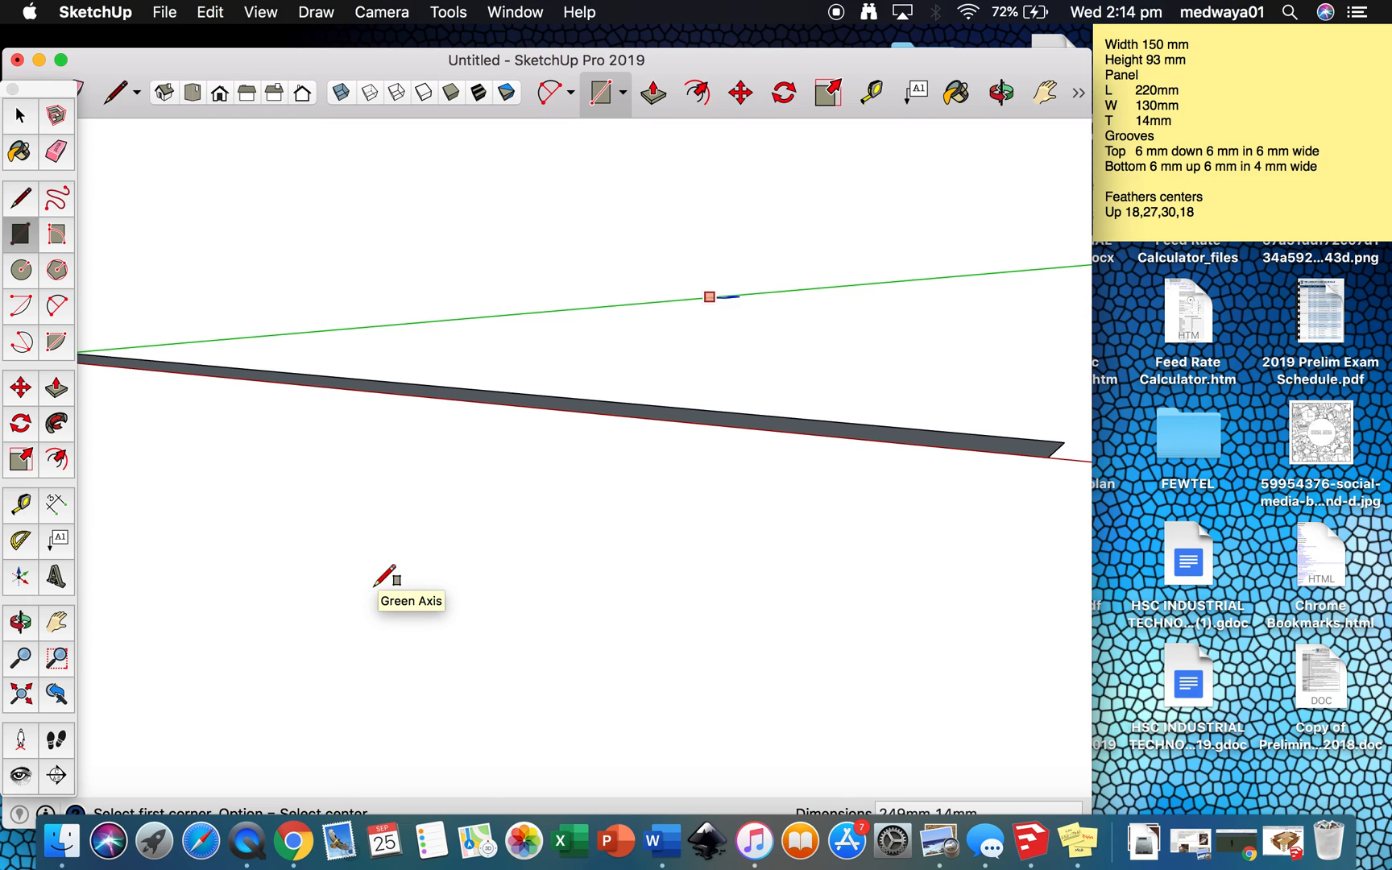
- Push/Pull the thin rectangle up 93 mm to form the board for the box's long side
key("p")
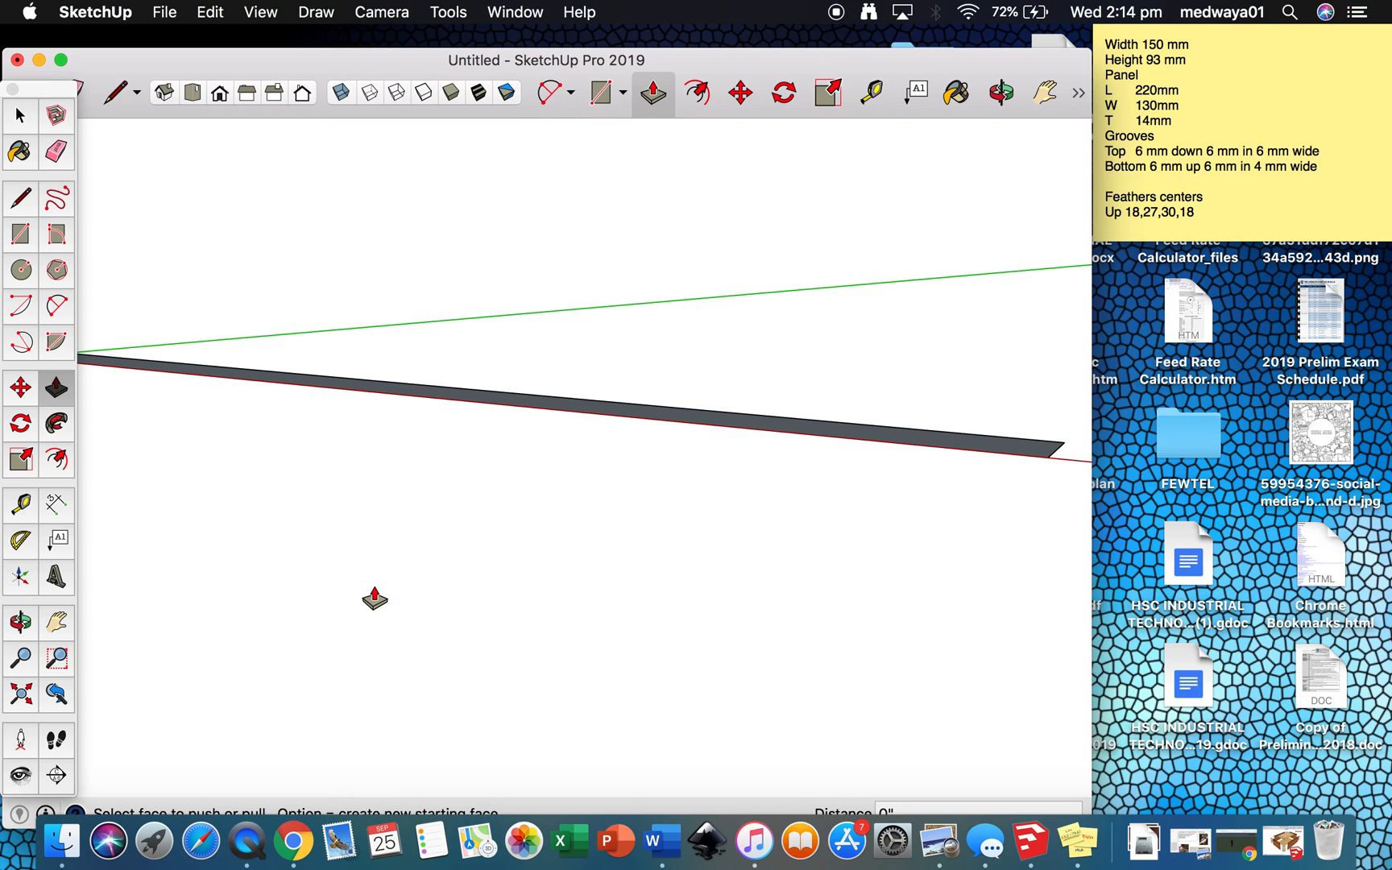
left_click(646, 421)
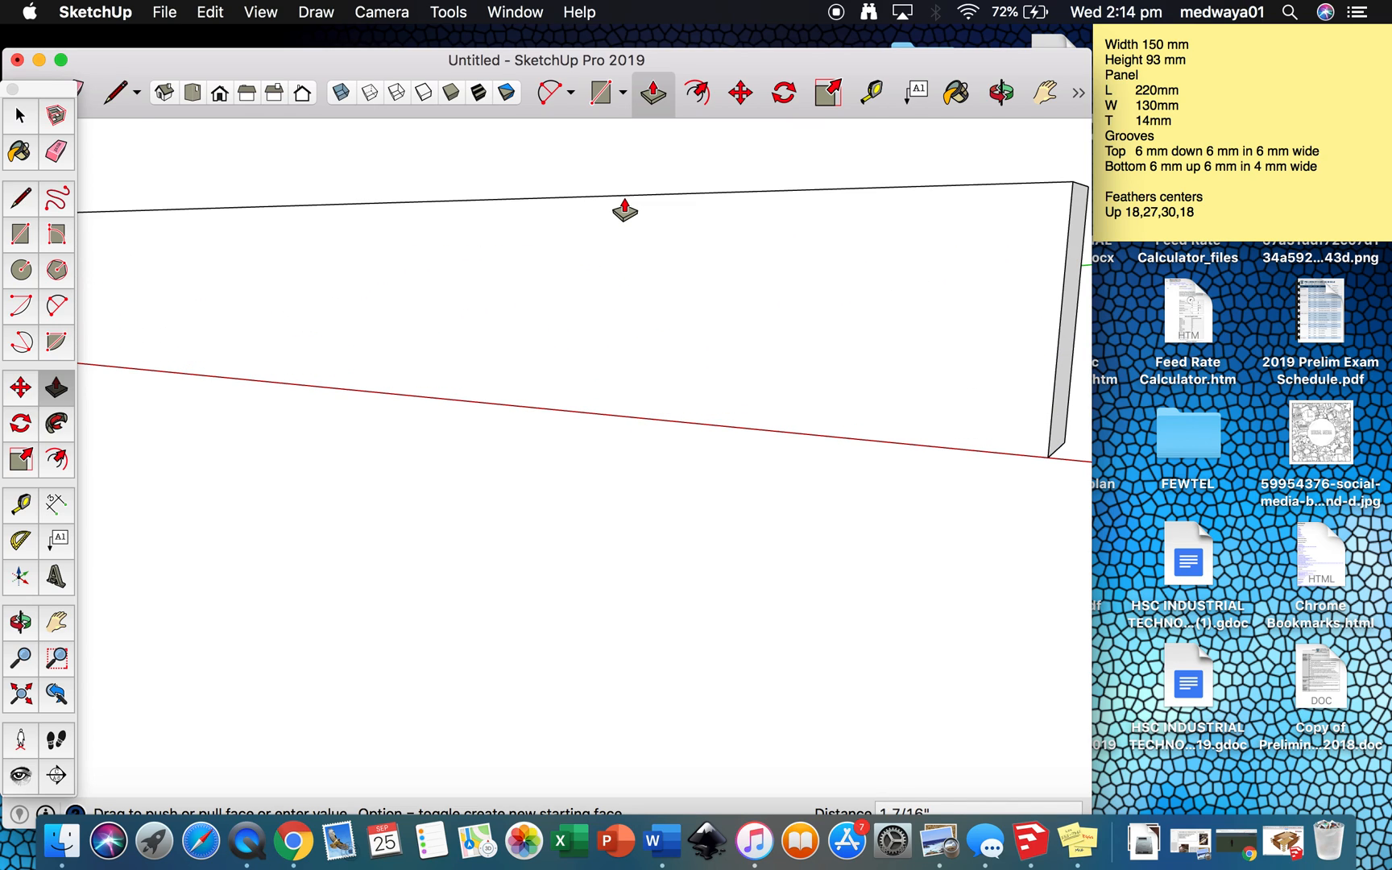
type("93mm")
key("Return")
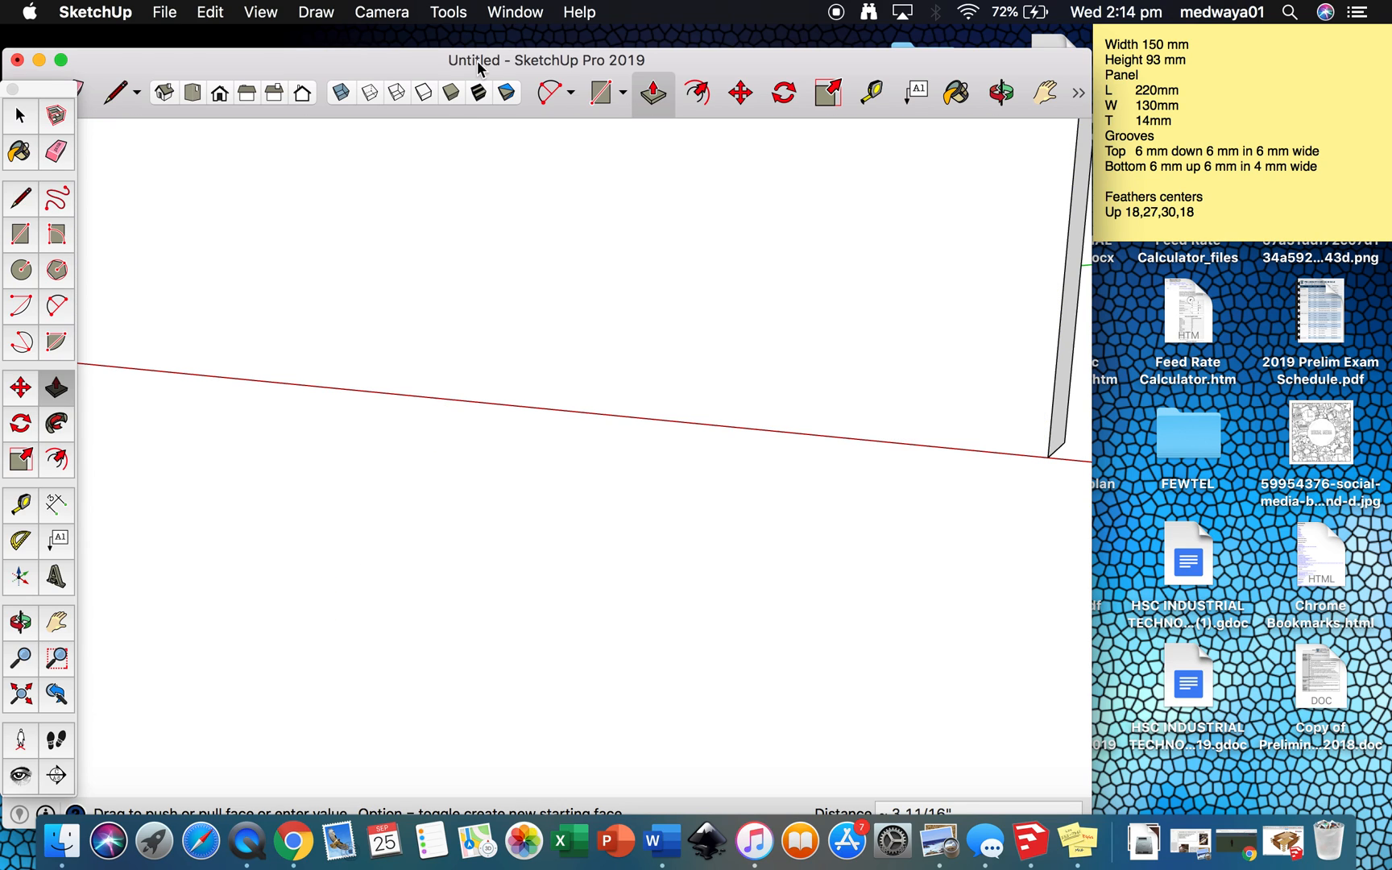
- Set the model's length units to Decimal Millimeters with 0 mm precision and turn off the display of the units format
left_click(514, 12)
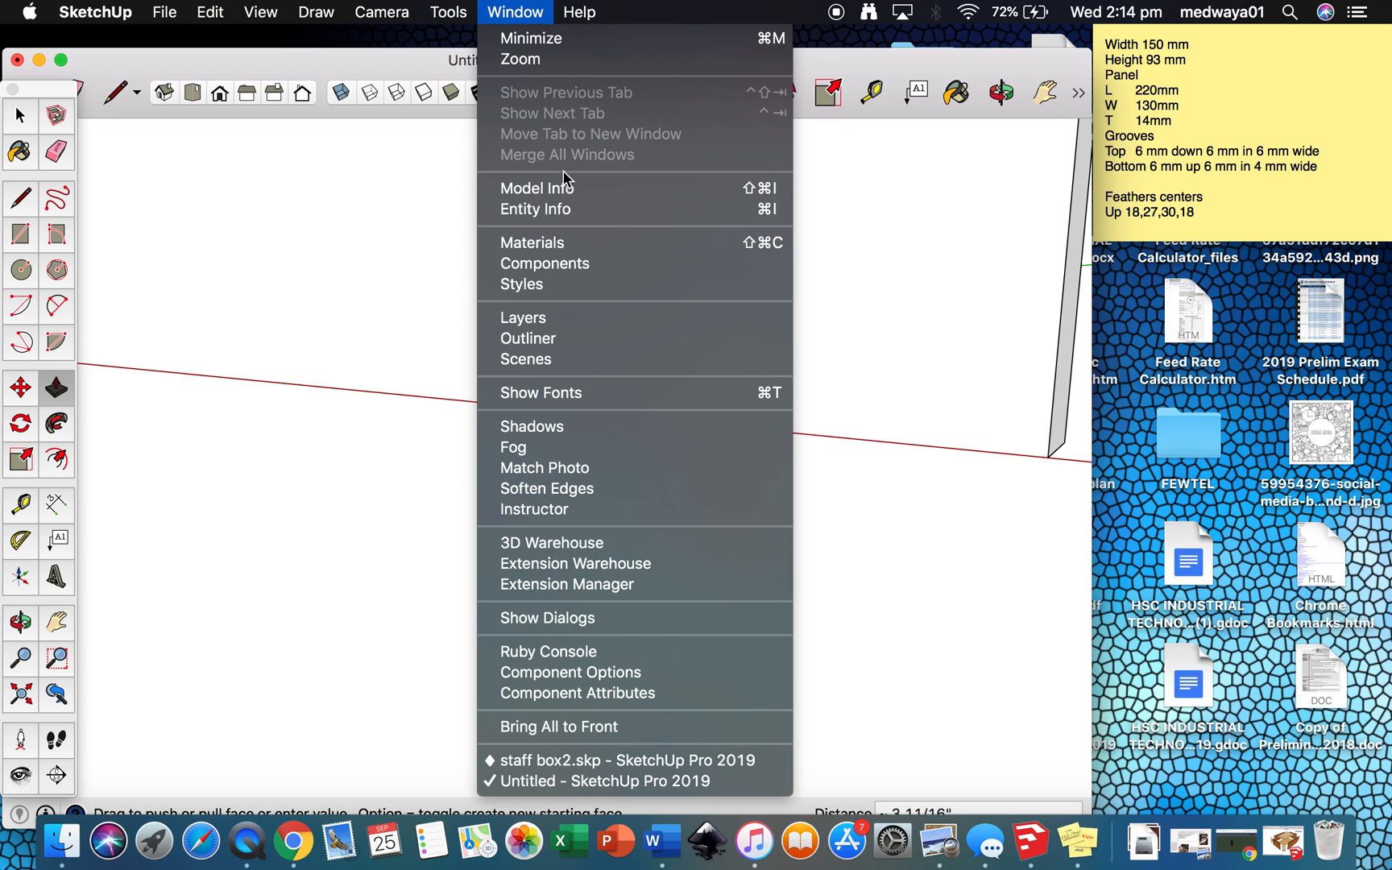
left_click(561, 192)
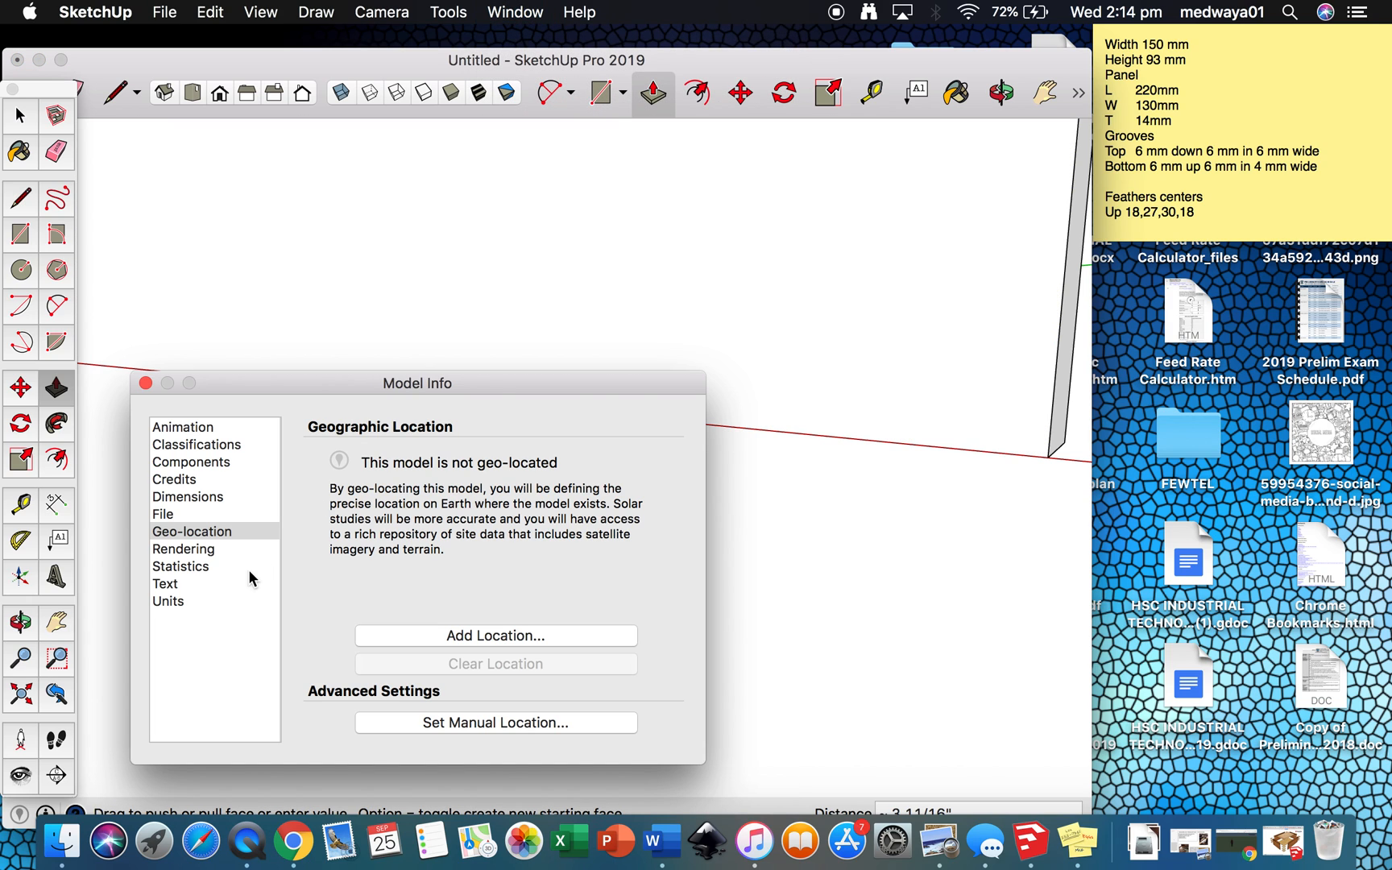
left_click(170, 600)
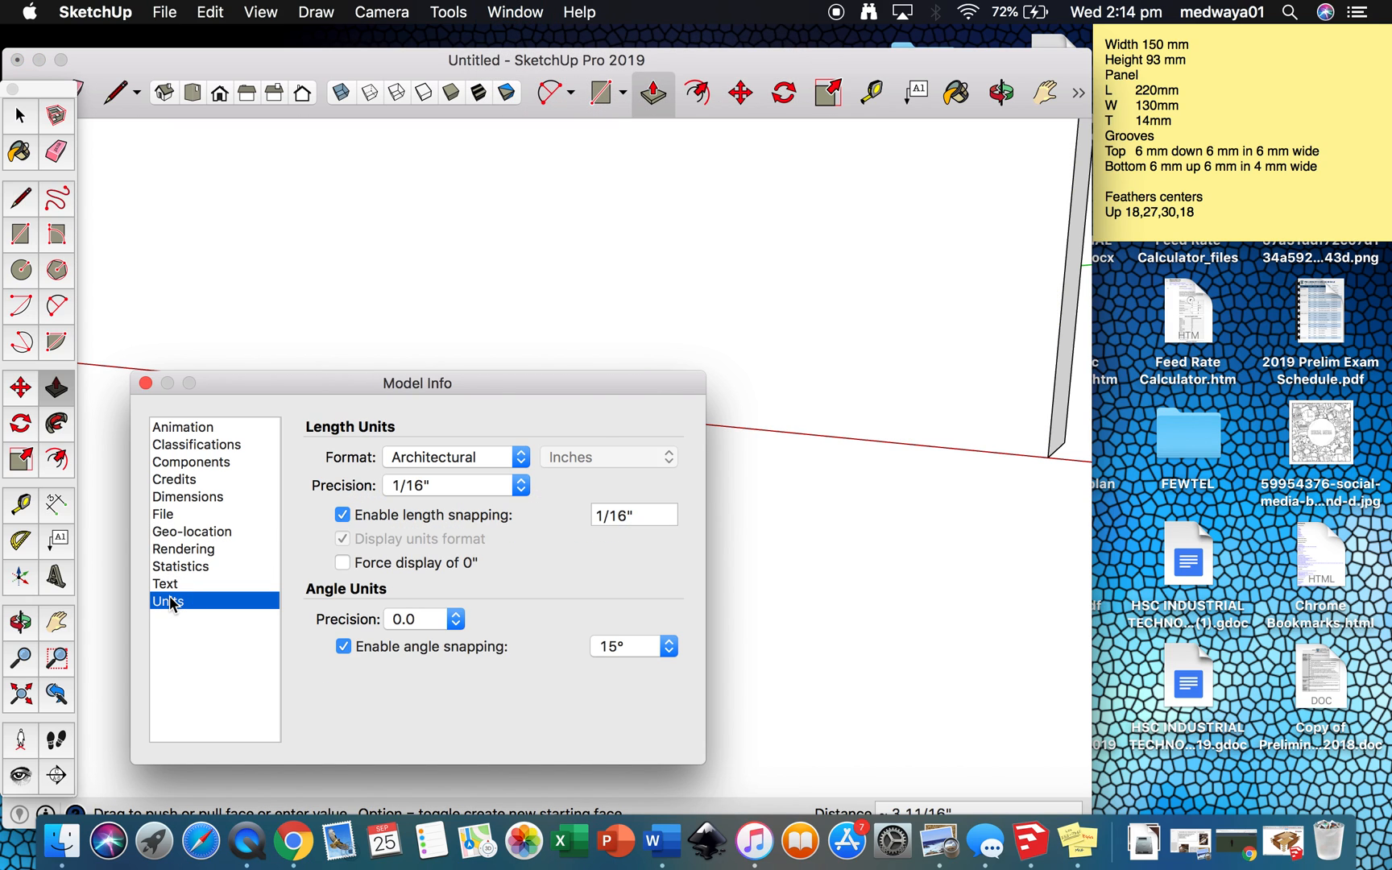
left_click(521, 456)
left_click(453, 475)
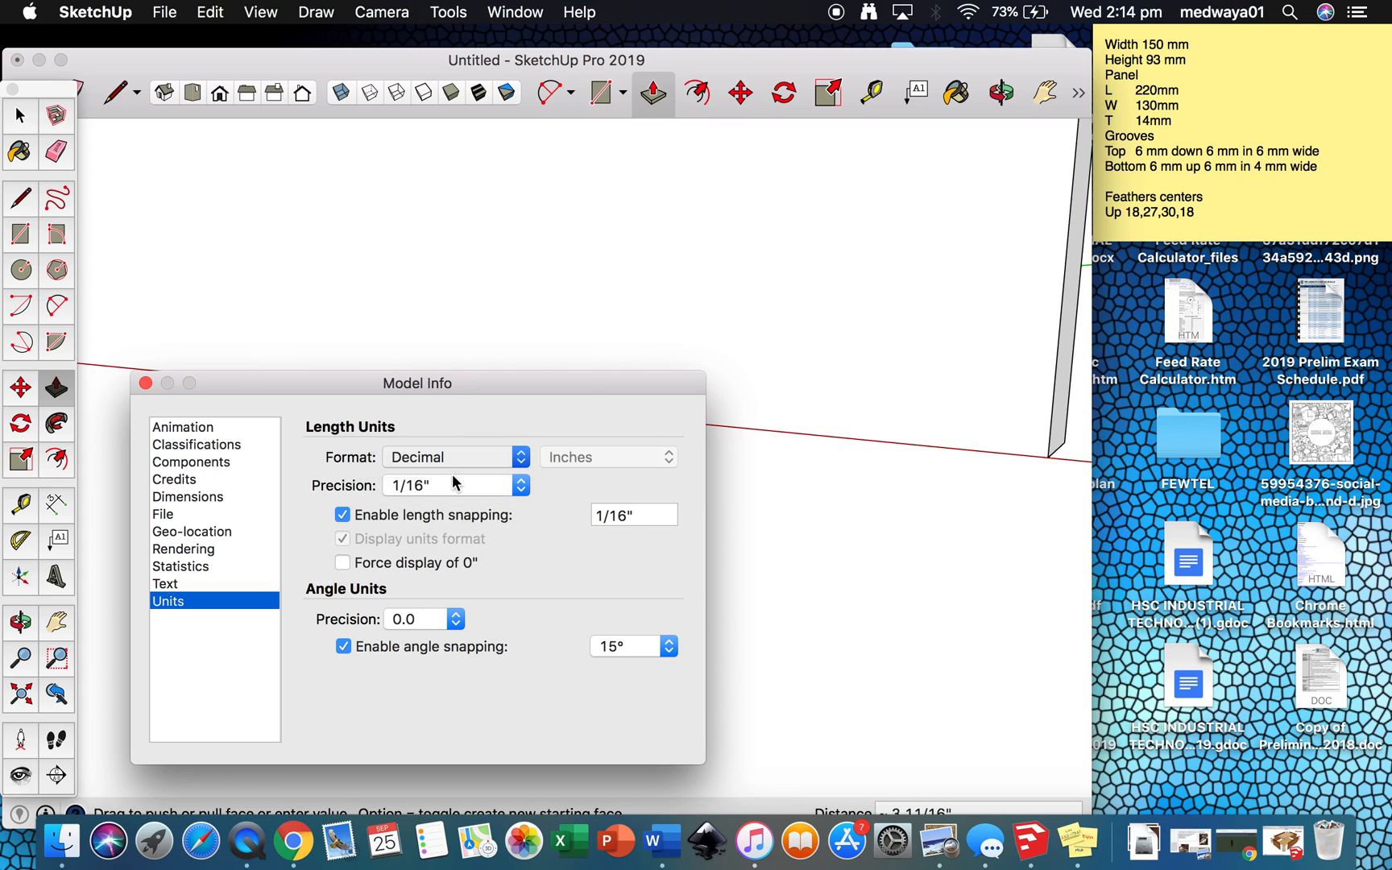
left_click(667, 458)
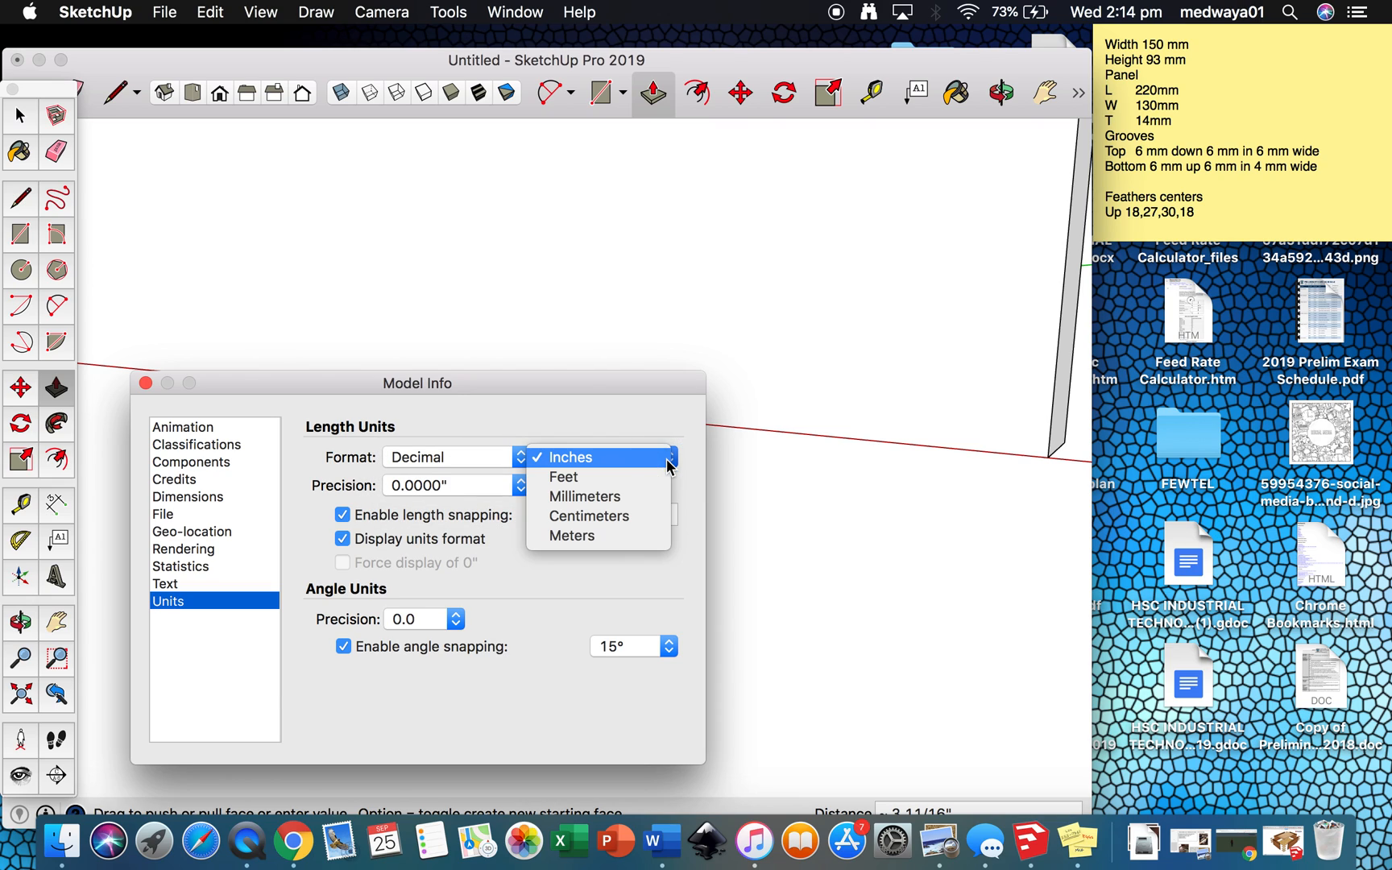
left_click(617, 497)
left_click(519, 484)
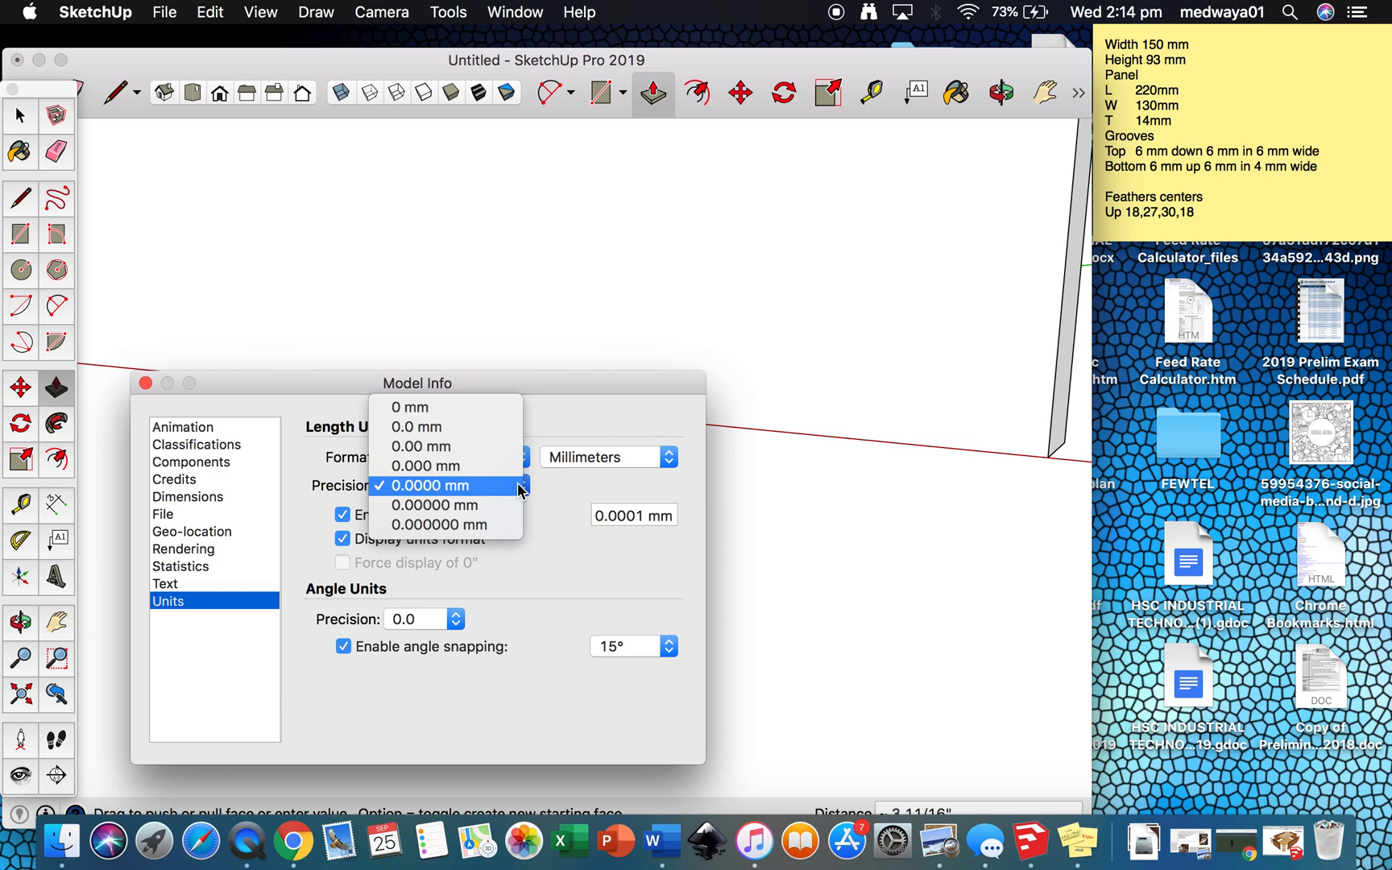
left_click(432, 405)
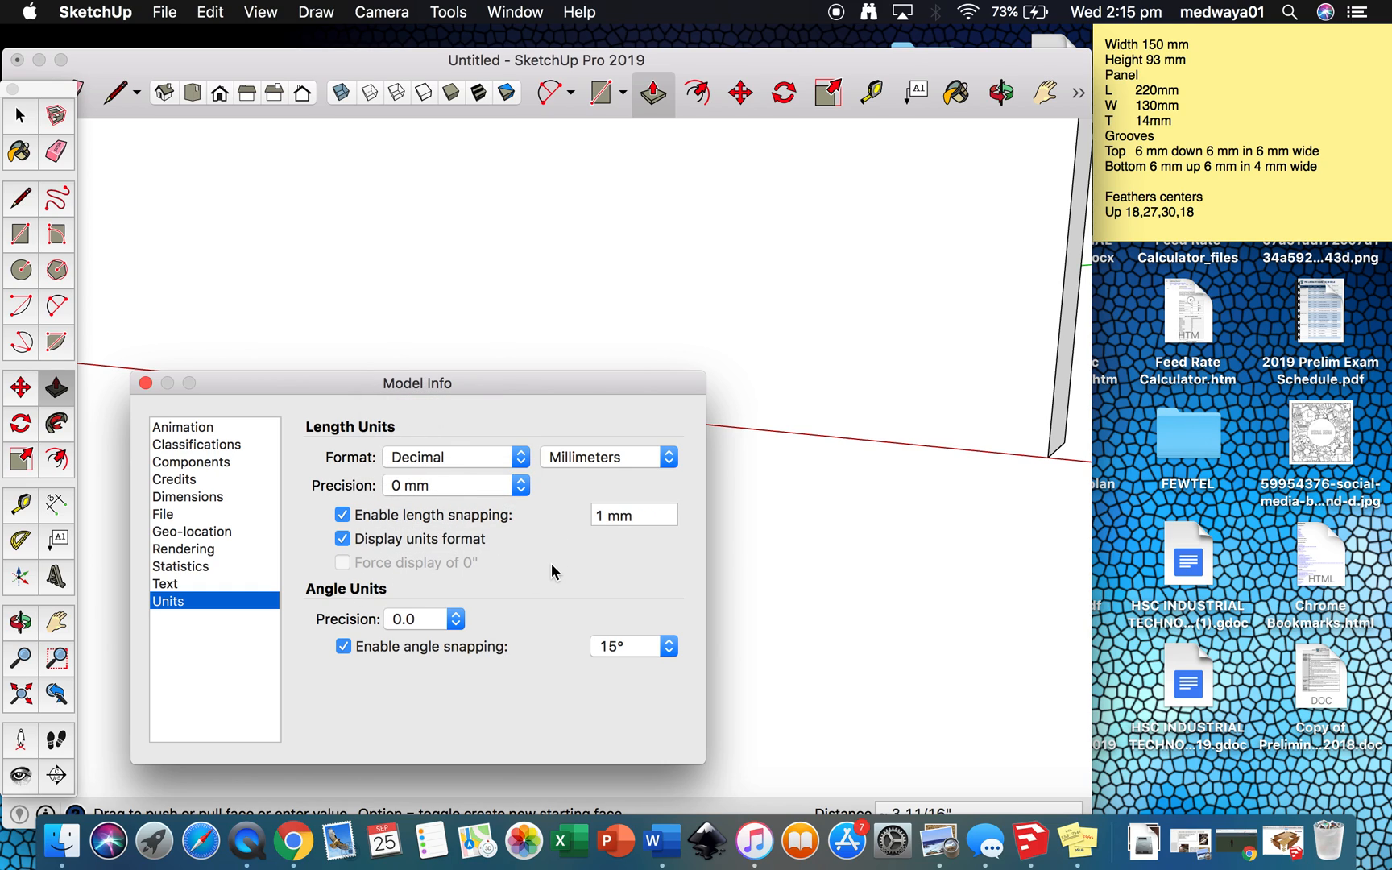
left_click(342, 538)
left_click(146, 383)
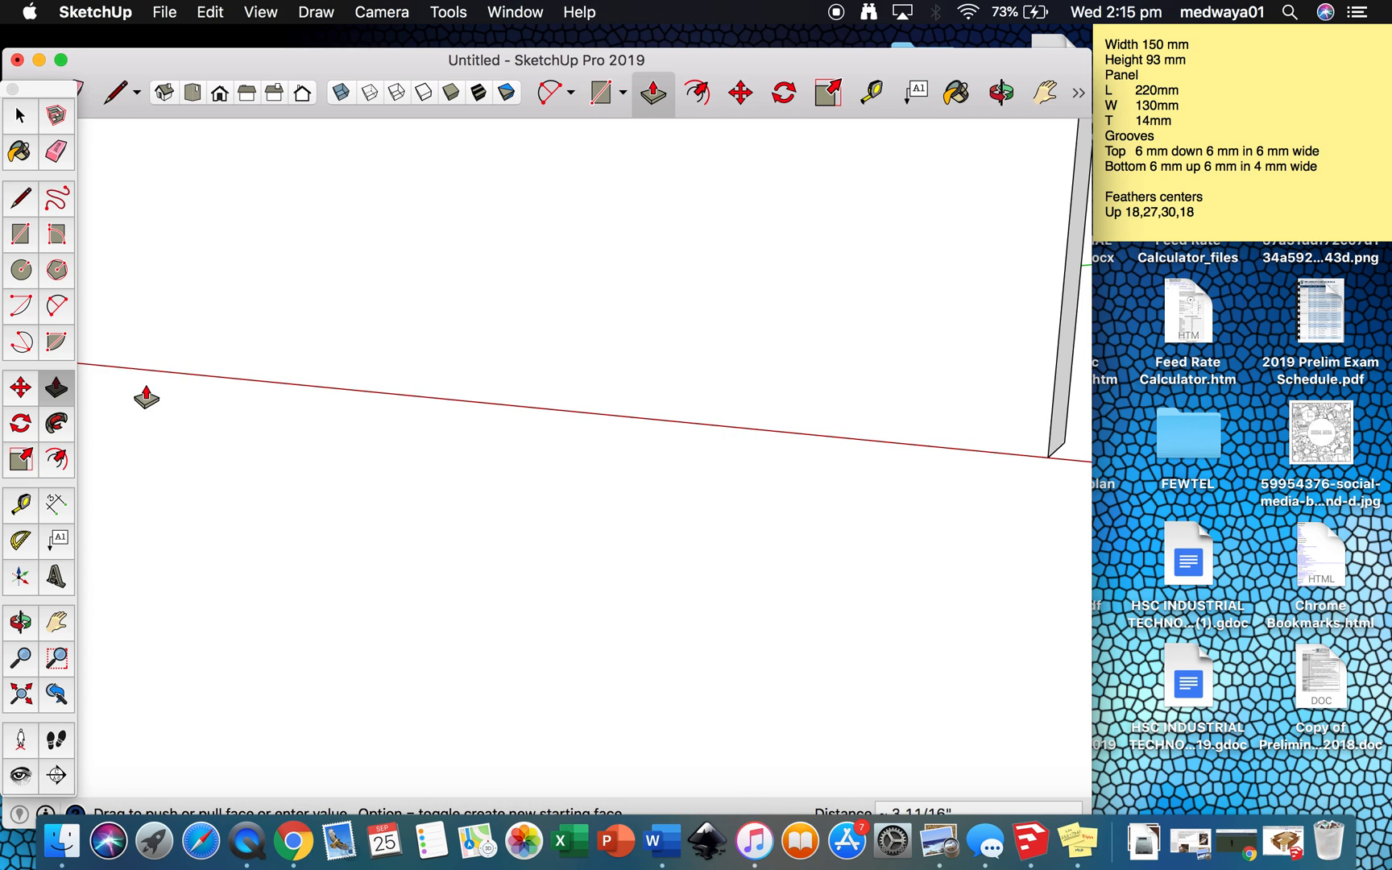
- Make the whole board, with all its faces and edges, into a component named "long side"
scroll(146, 397, "down", 3)
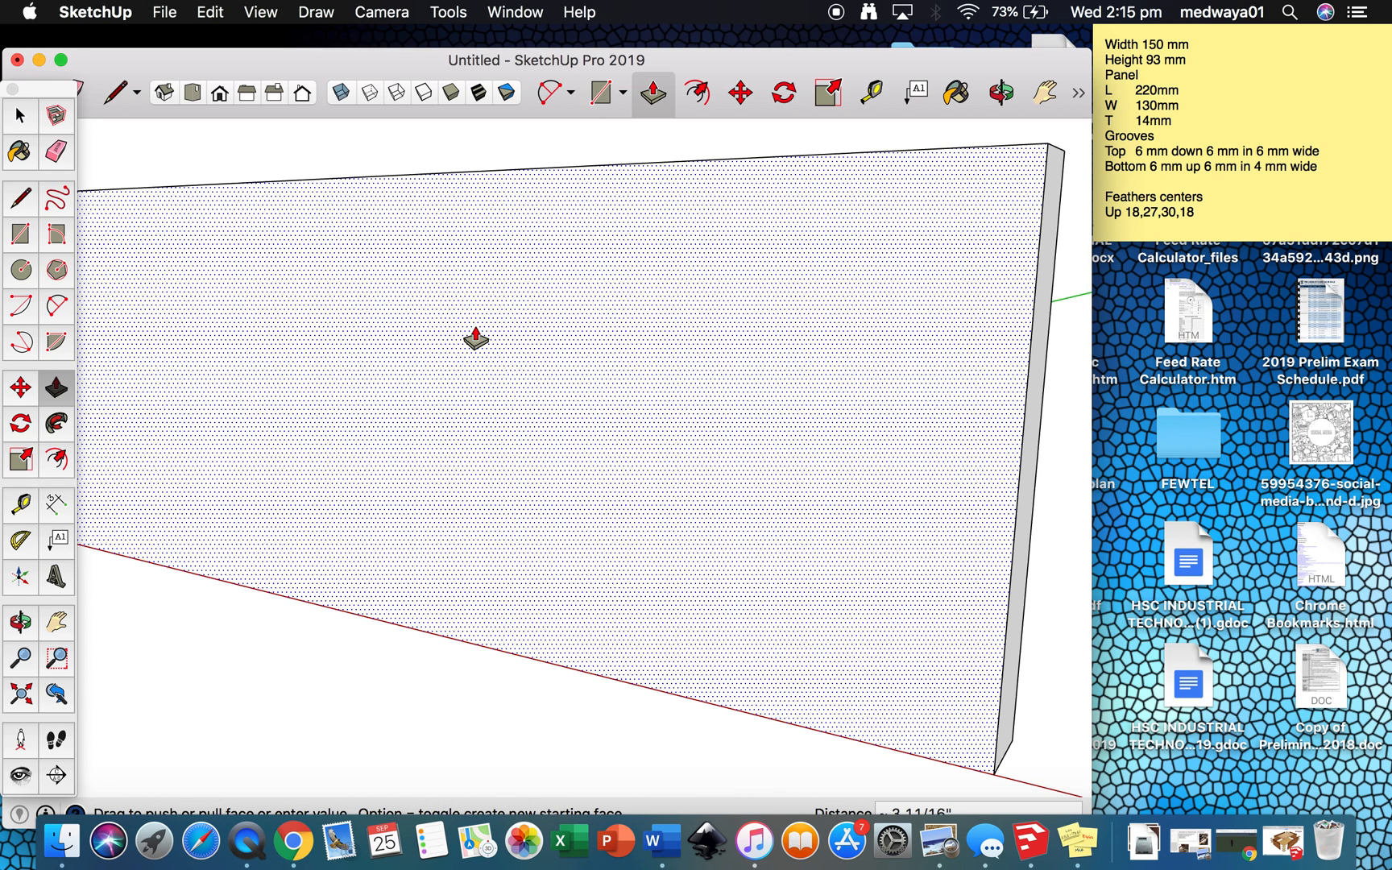
scroll(476, 339, "down", 1)
scroll(476, 339, "down", 3)
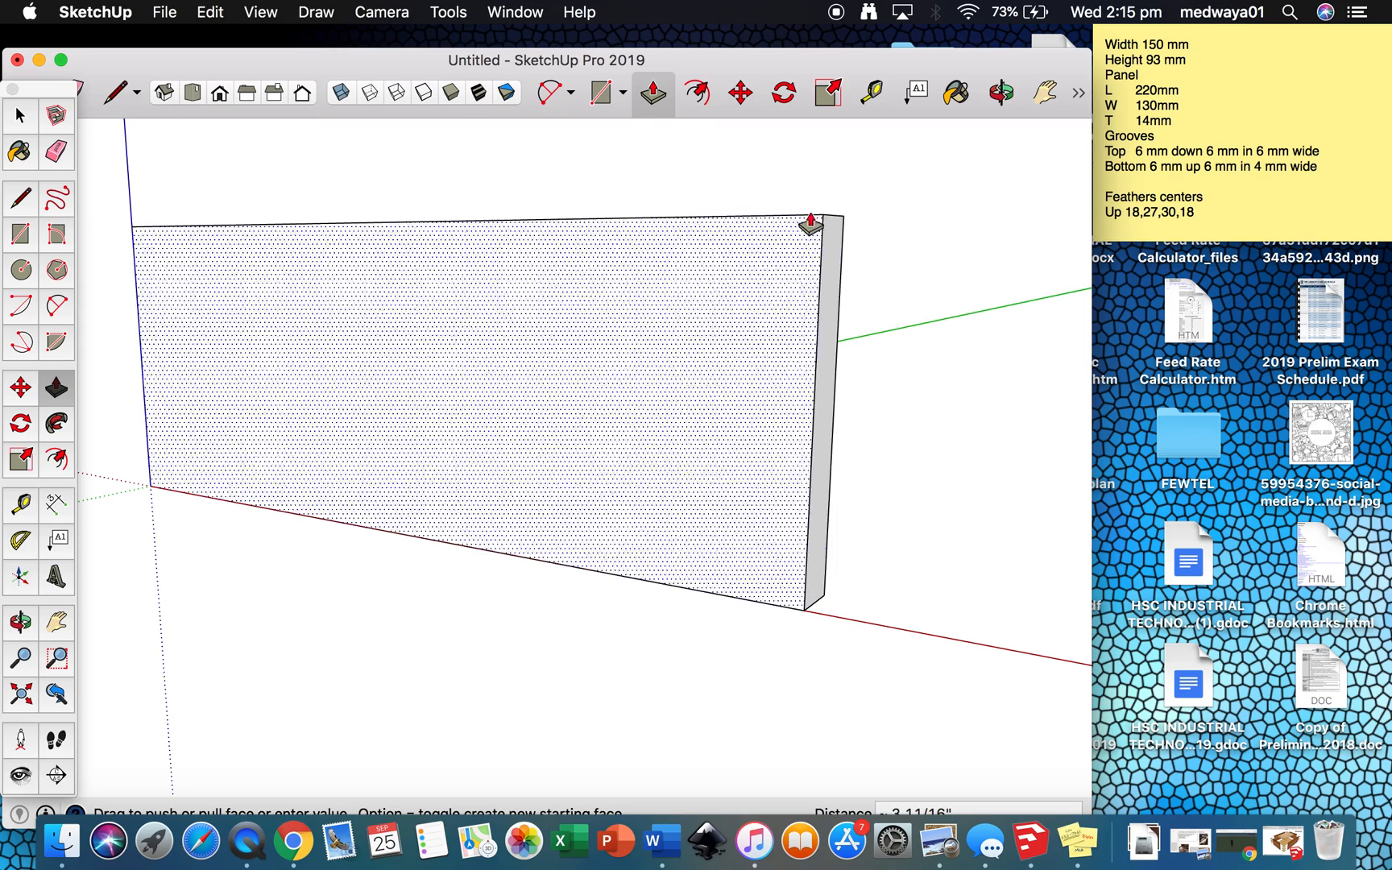
middle_click_drag(598, 282, 551, 420)
left_click_drag(696, 435, 856, 408)
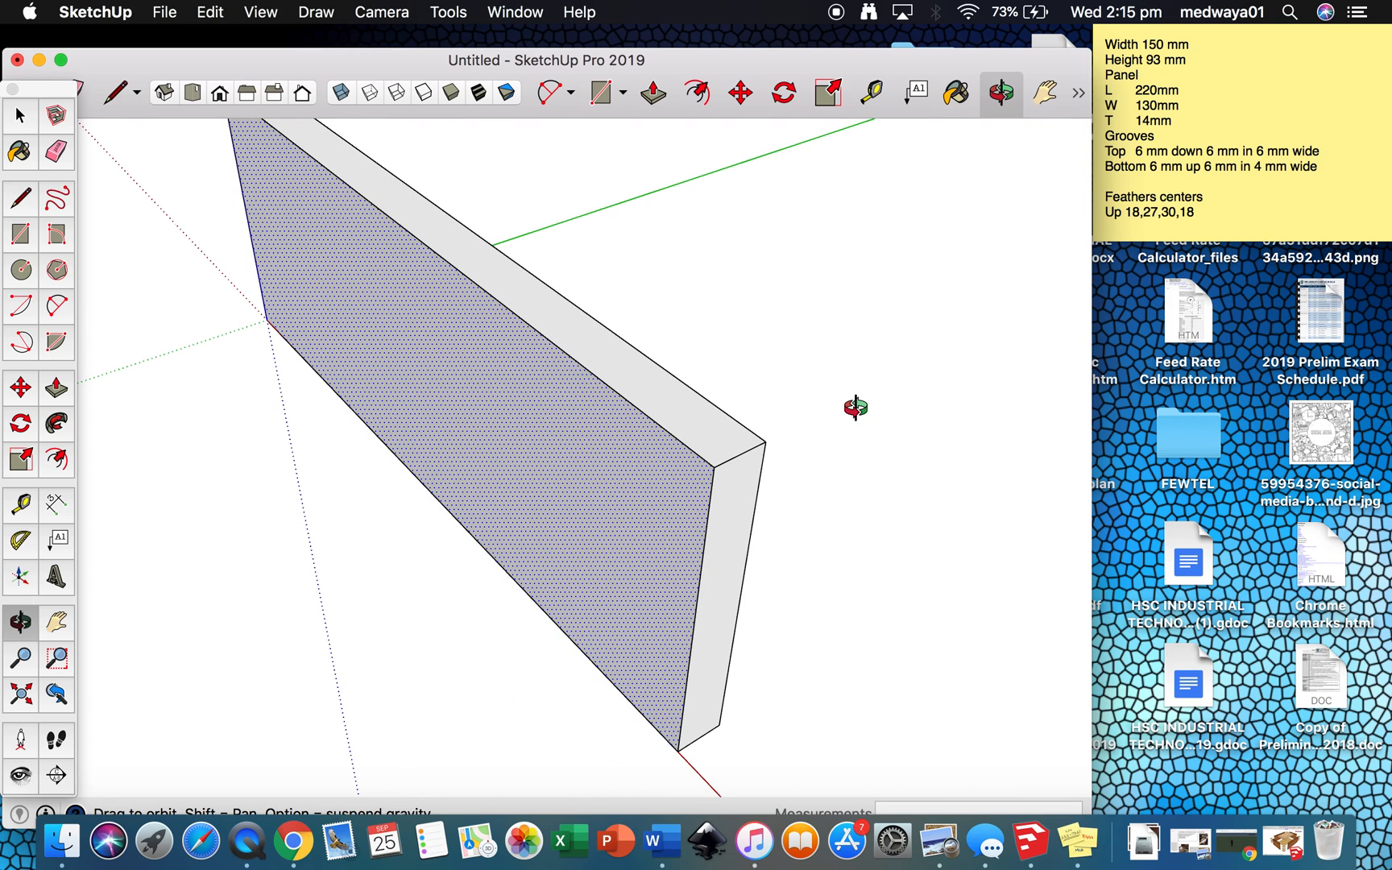
left_click_drag(912, 354, 593, 331)
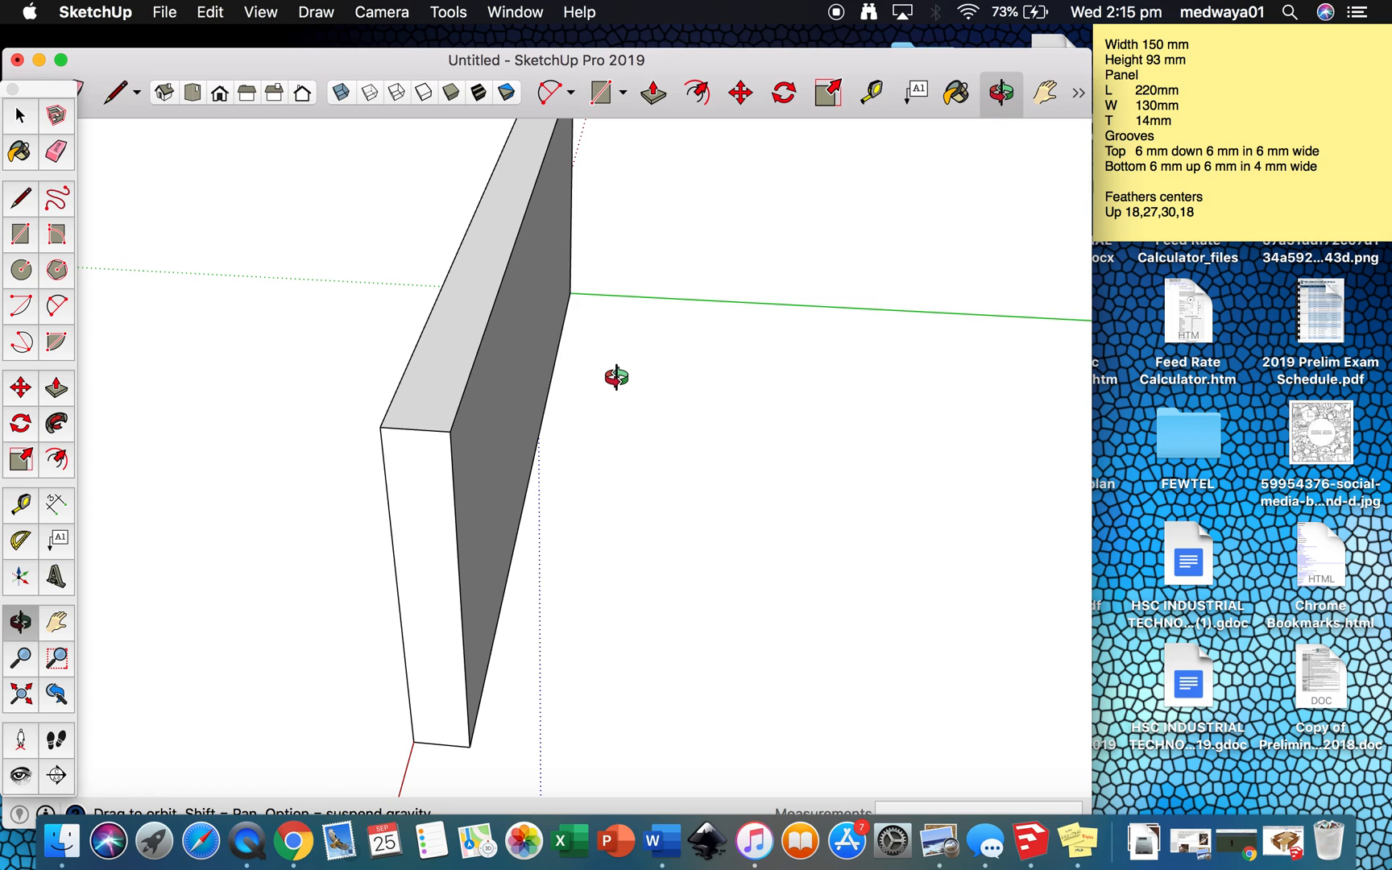
key("space")
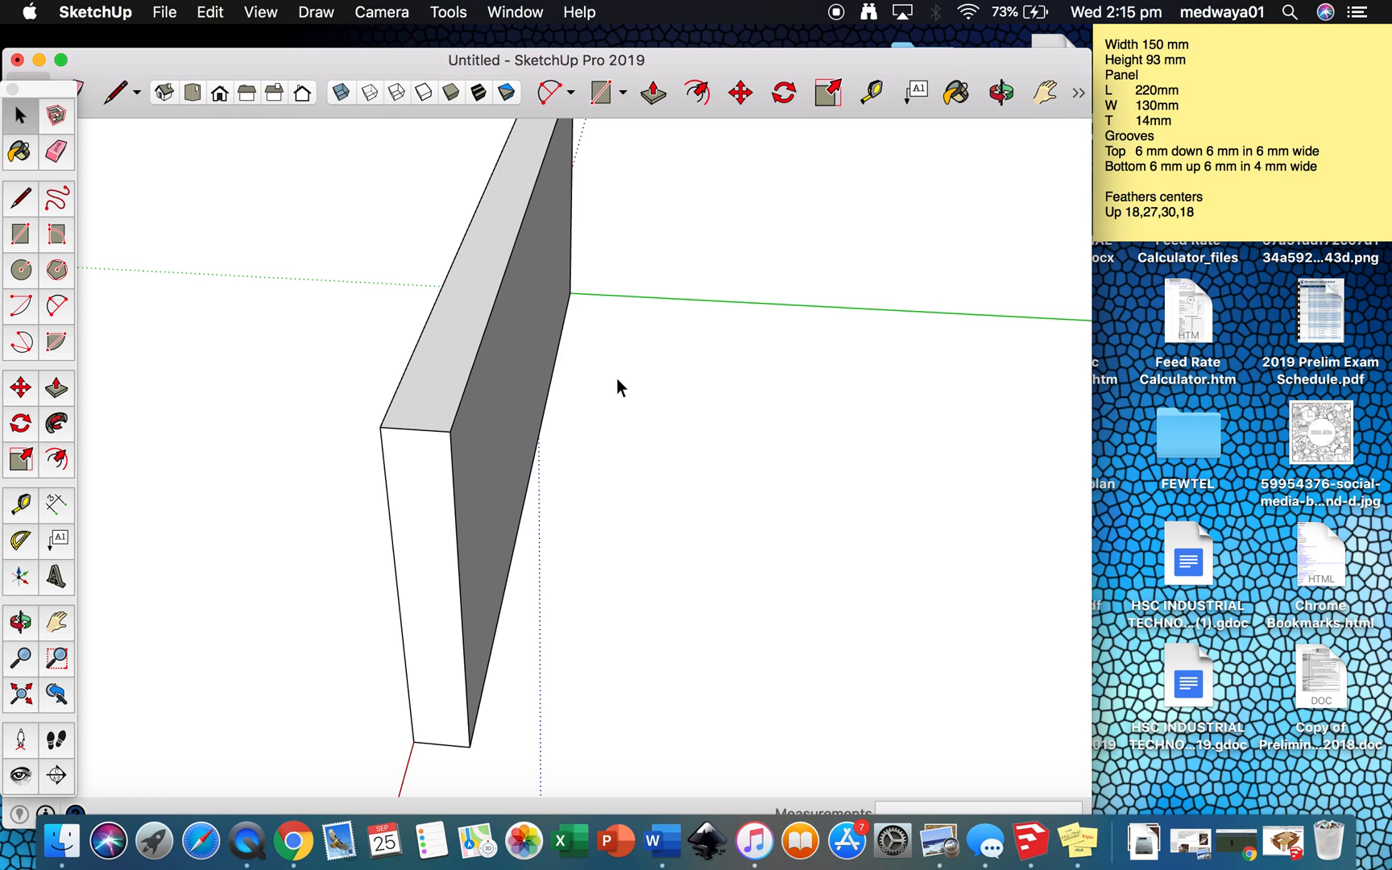
left_click(513, 403)
left_click(513, 404, "shift")
triple_click(513, 411)
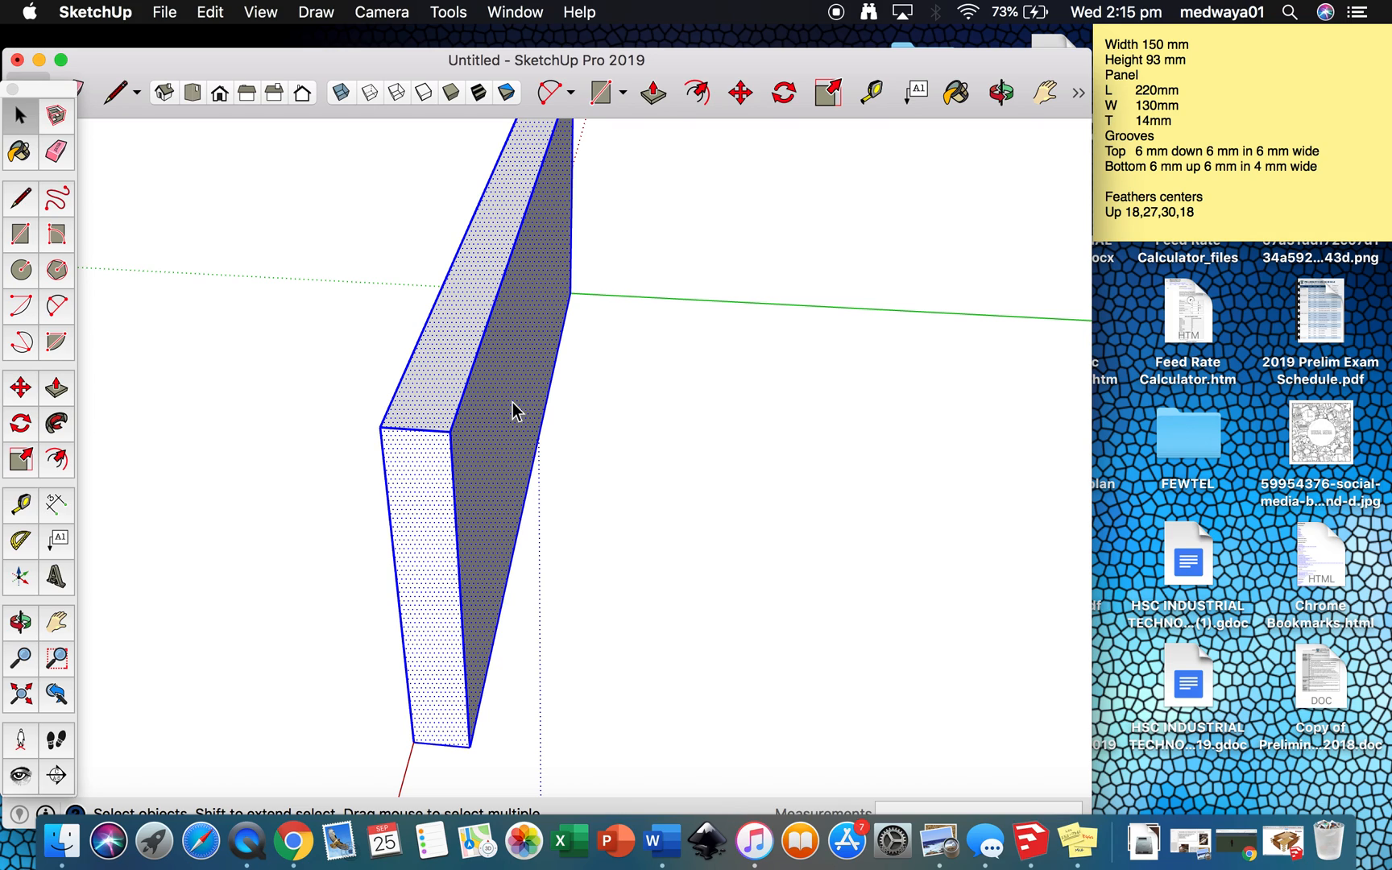
right_click(513, 411)
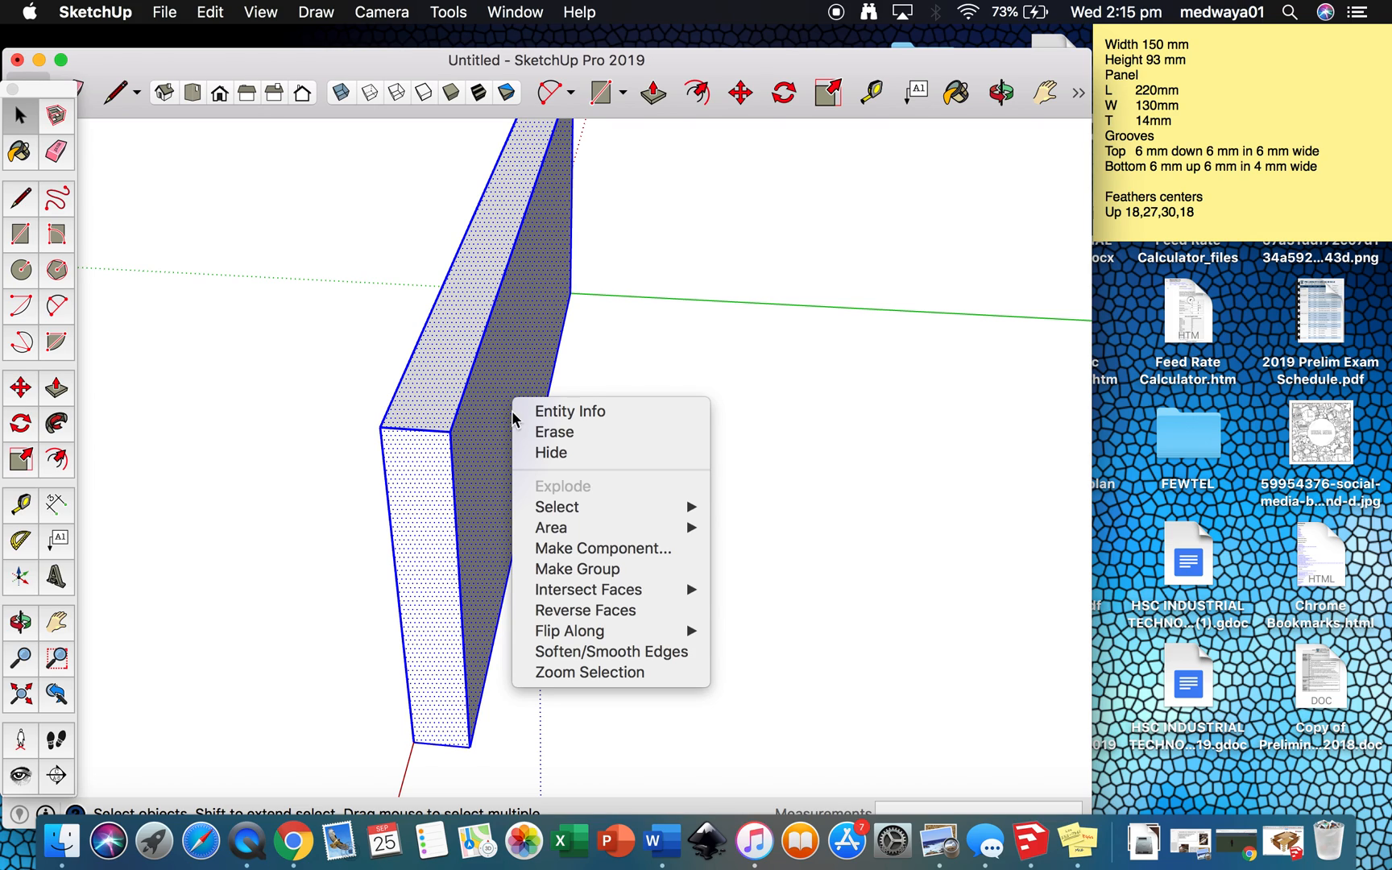
left_click(578, 551)
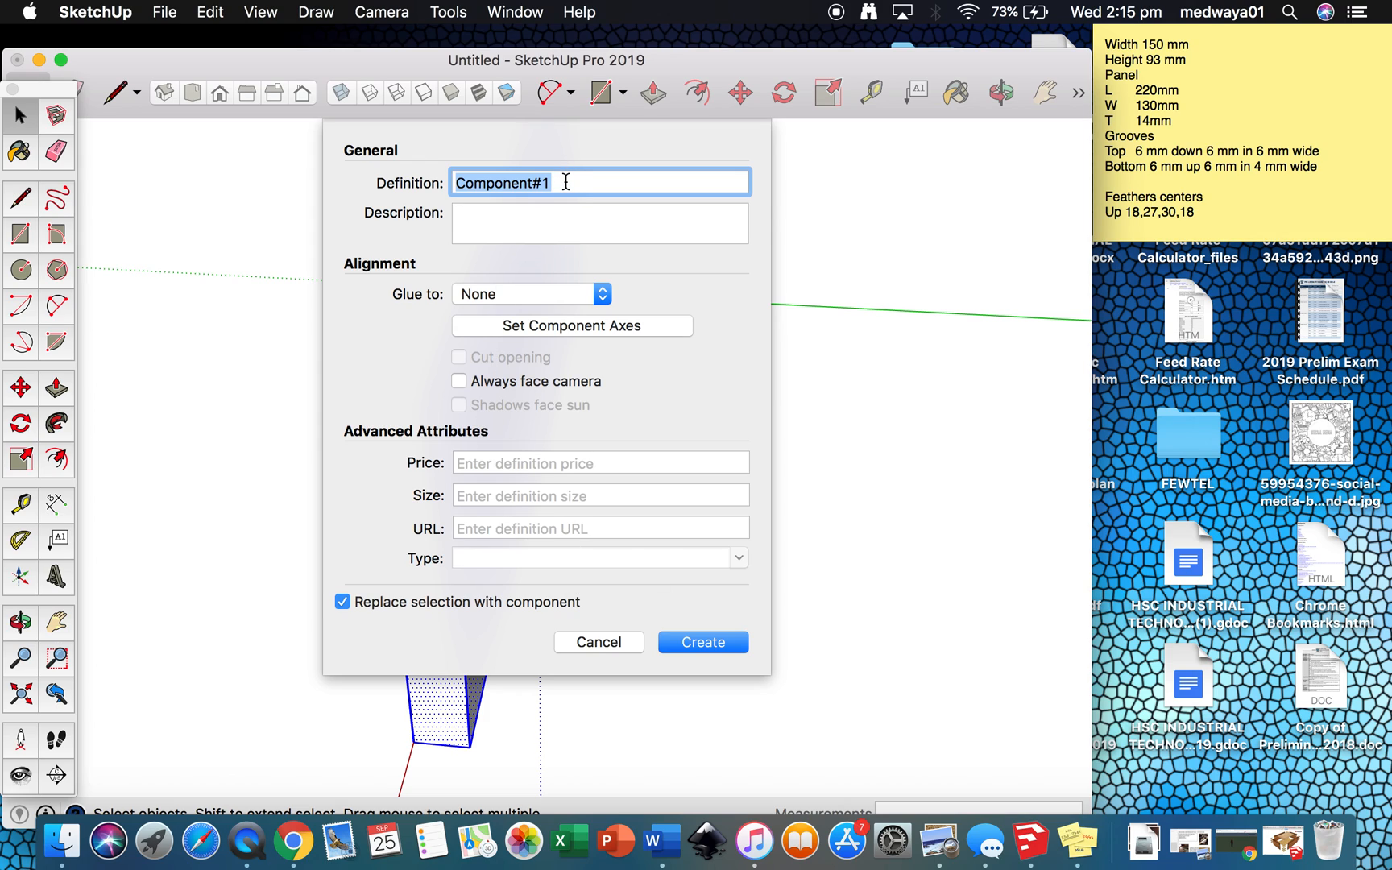
key("BackSpace")
type("long side")
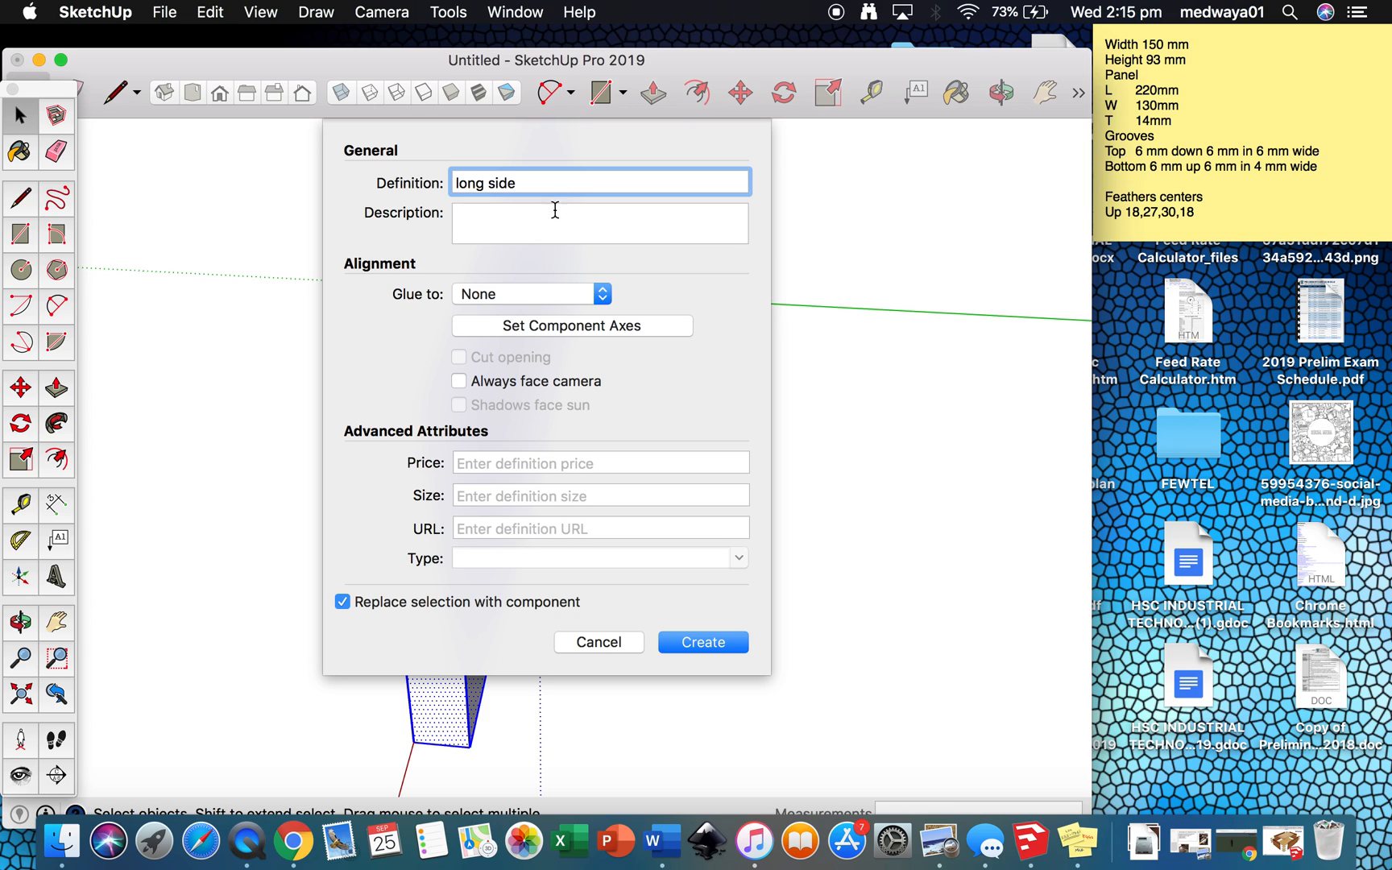
left_click(699, 643)
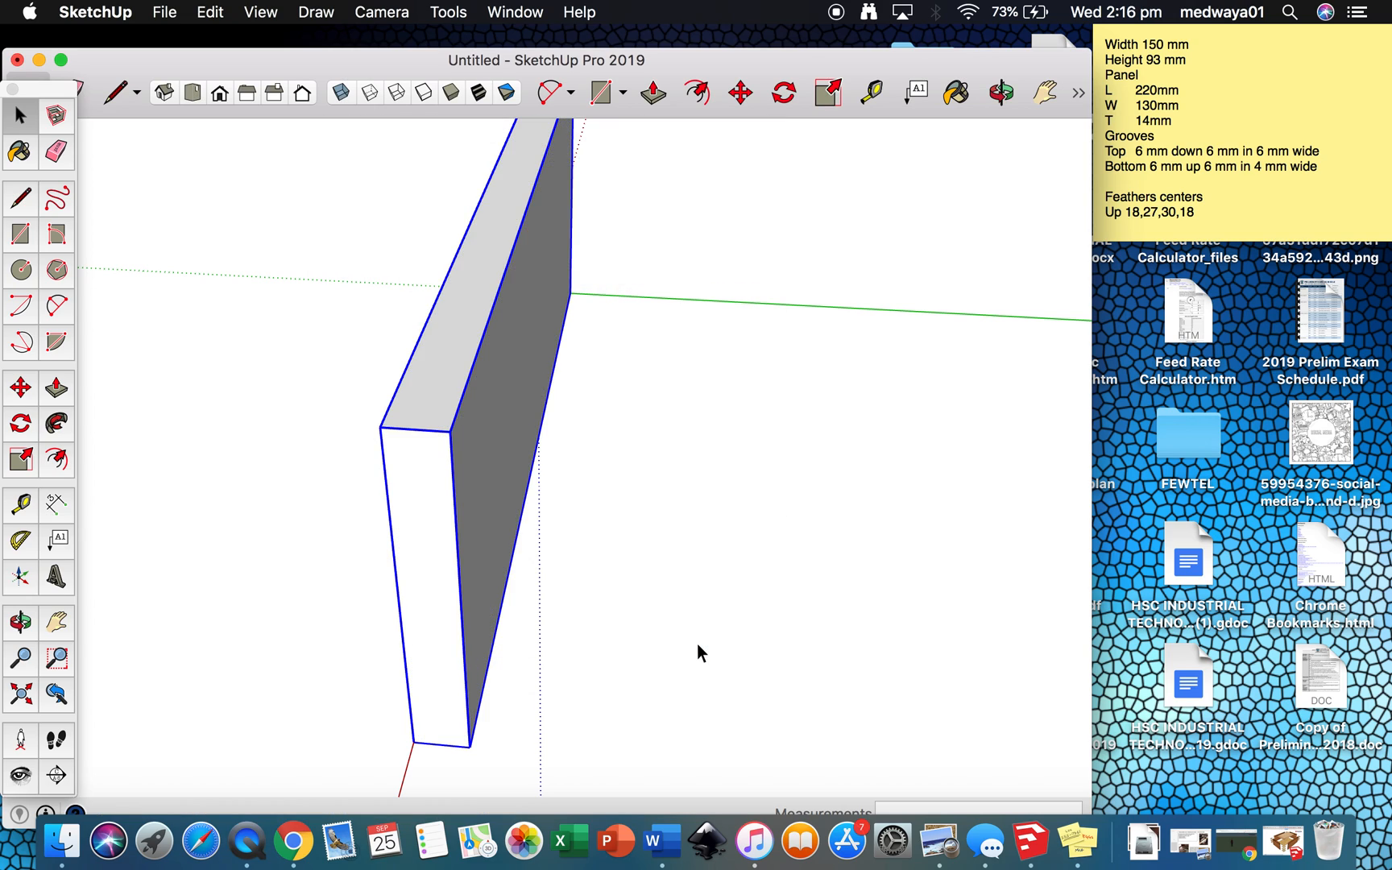
- Check that the board can be selected as a single component and opened for editing
left_click(702, 511)
left_click(522, 384)
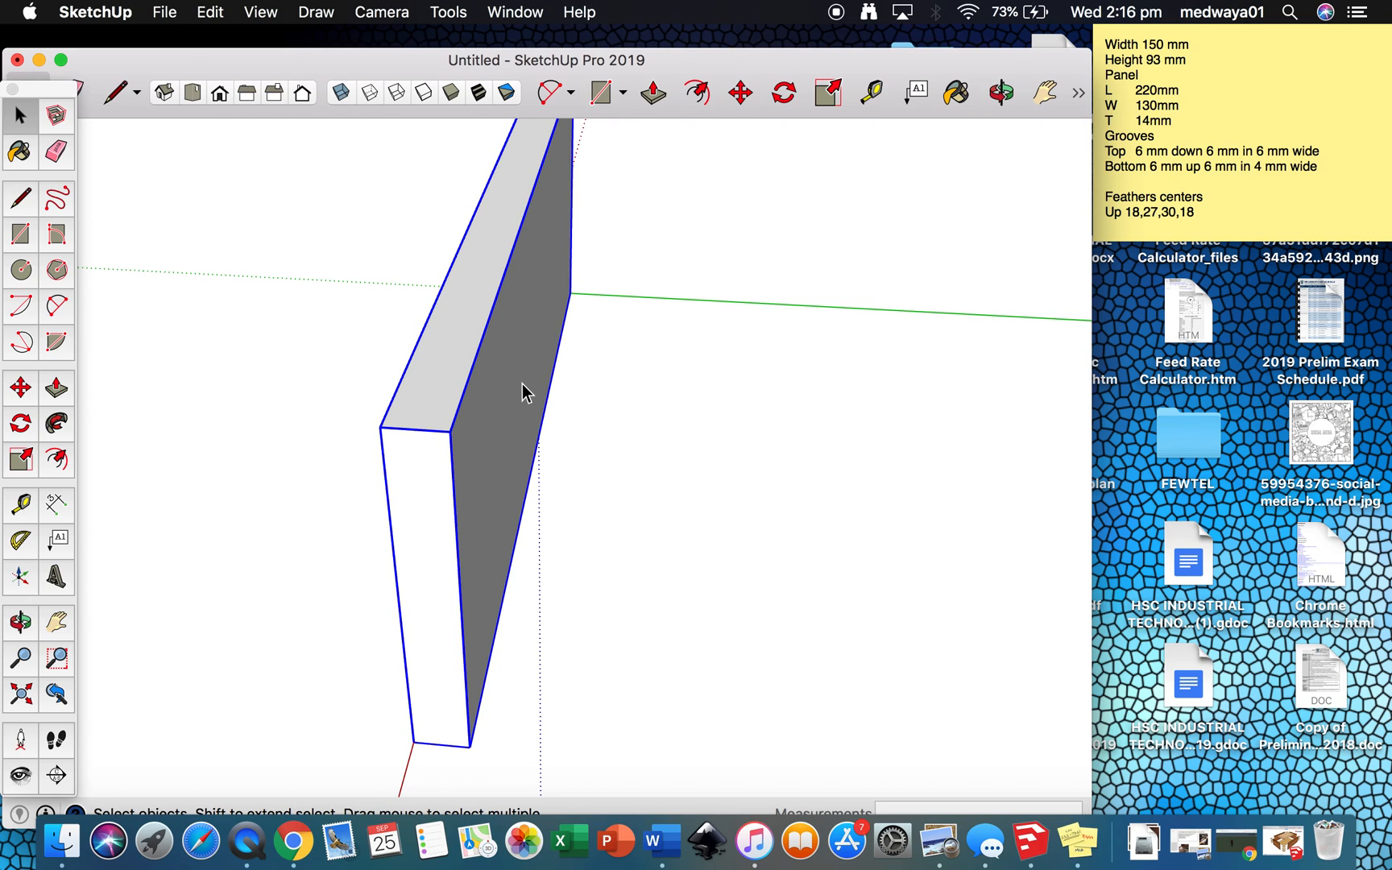
left_click(727, 443)
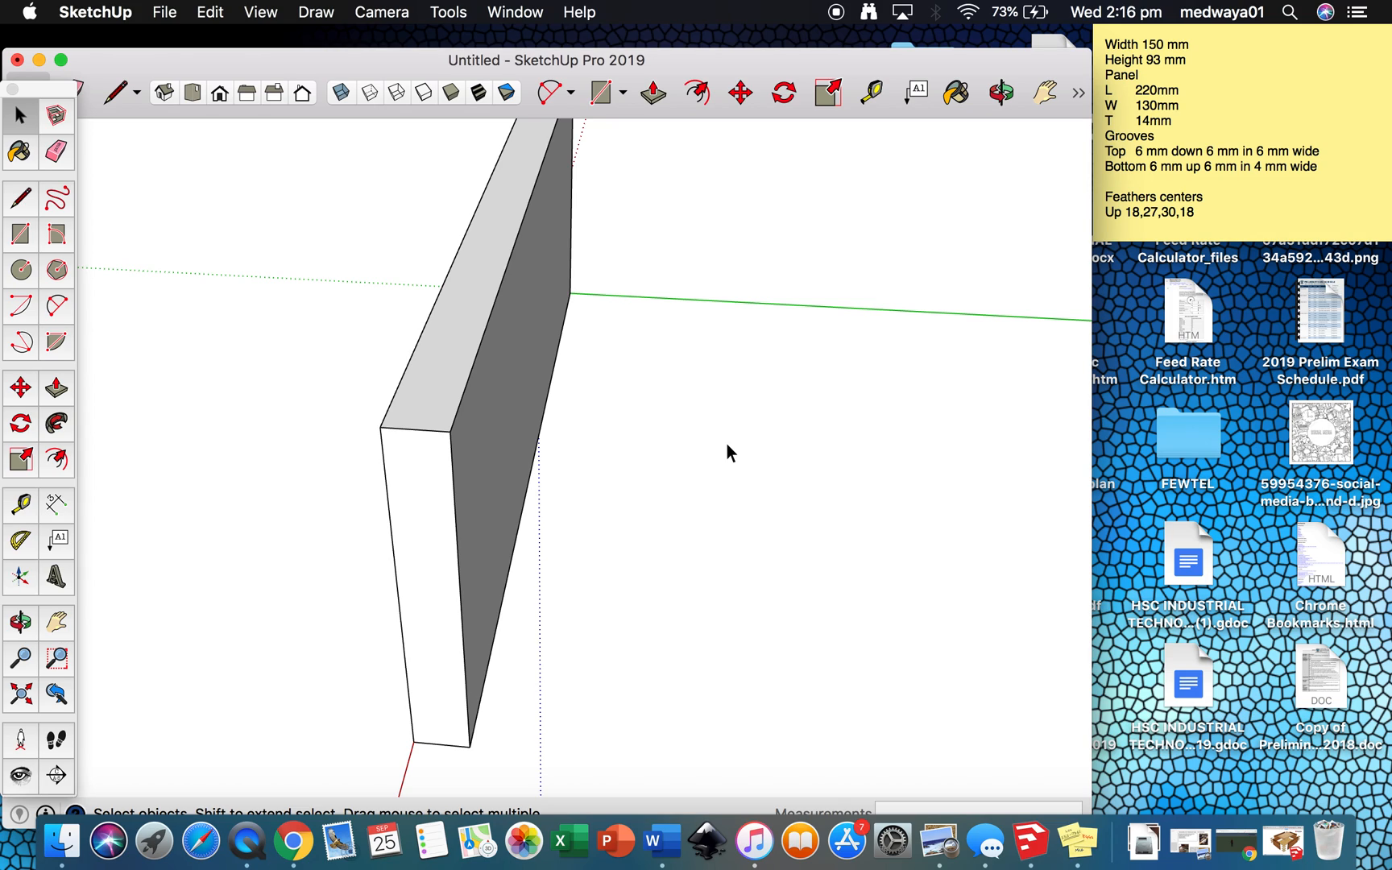
double_click(493, 401)
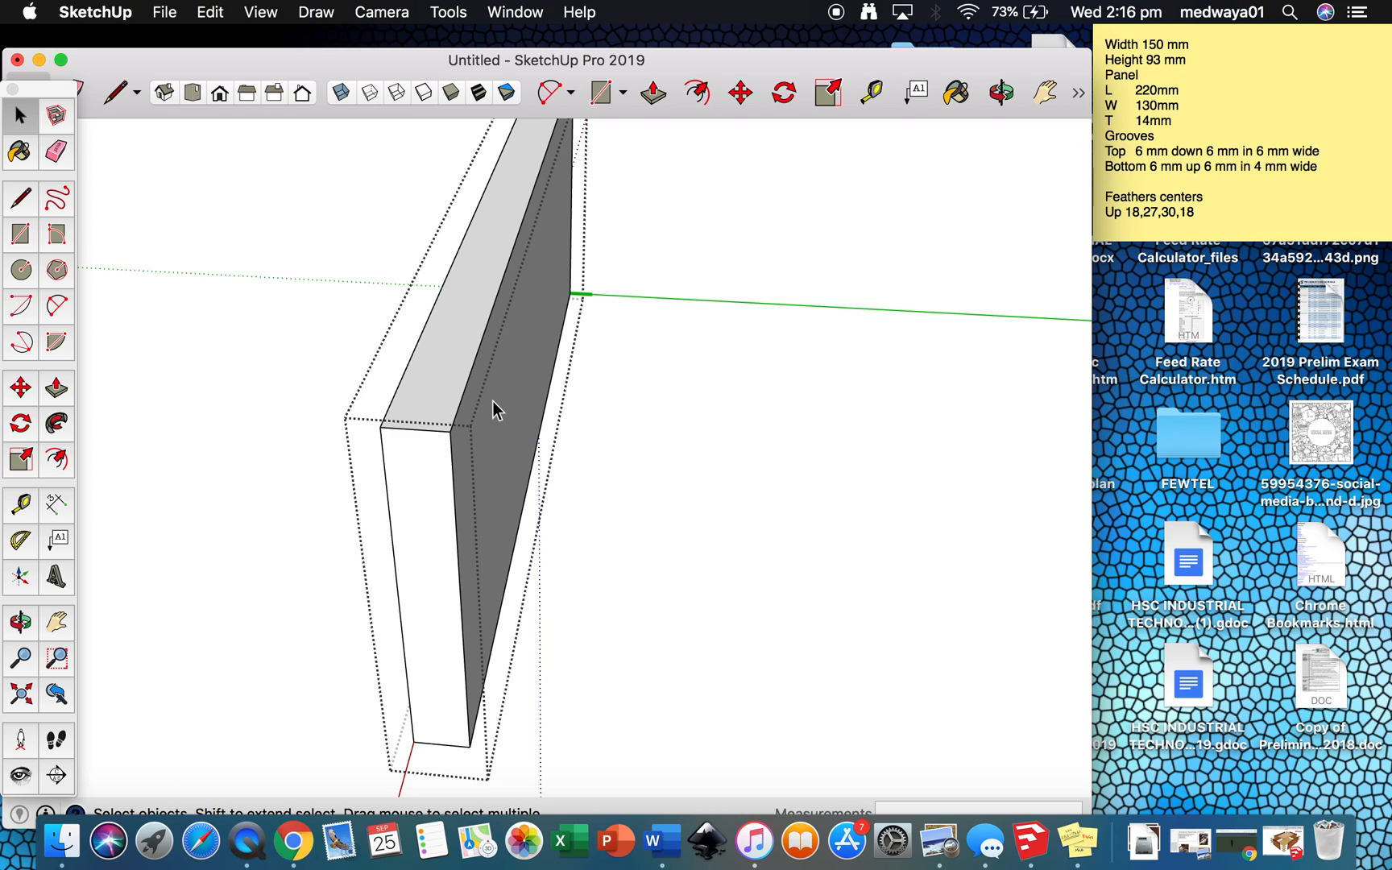
left_click(652, 396)
left_click(541, 371)
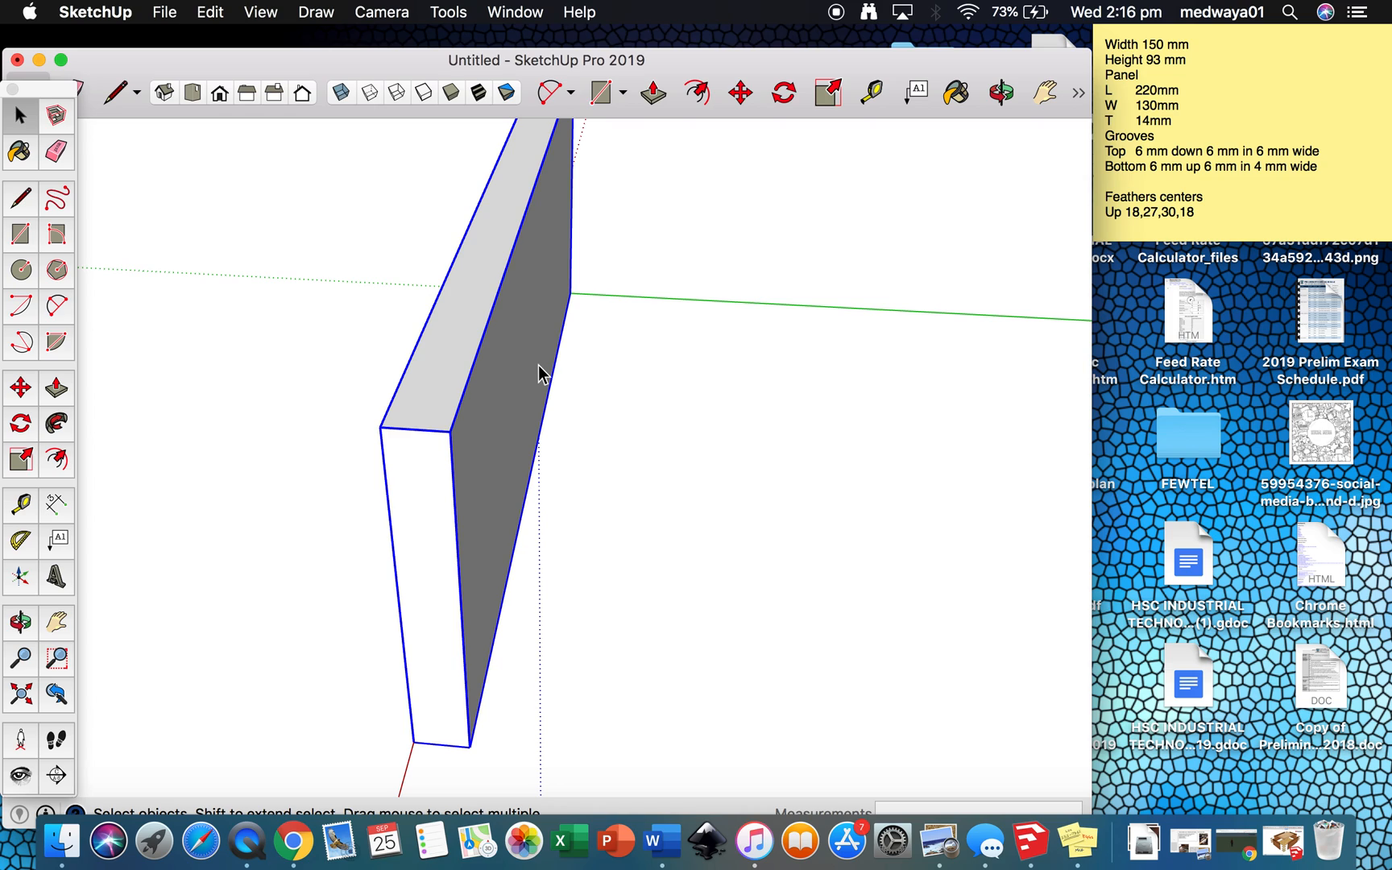
left_click(655, 414)
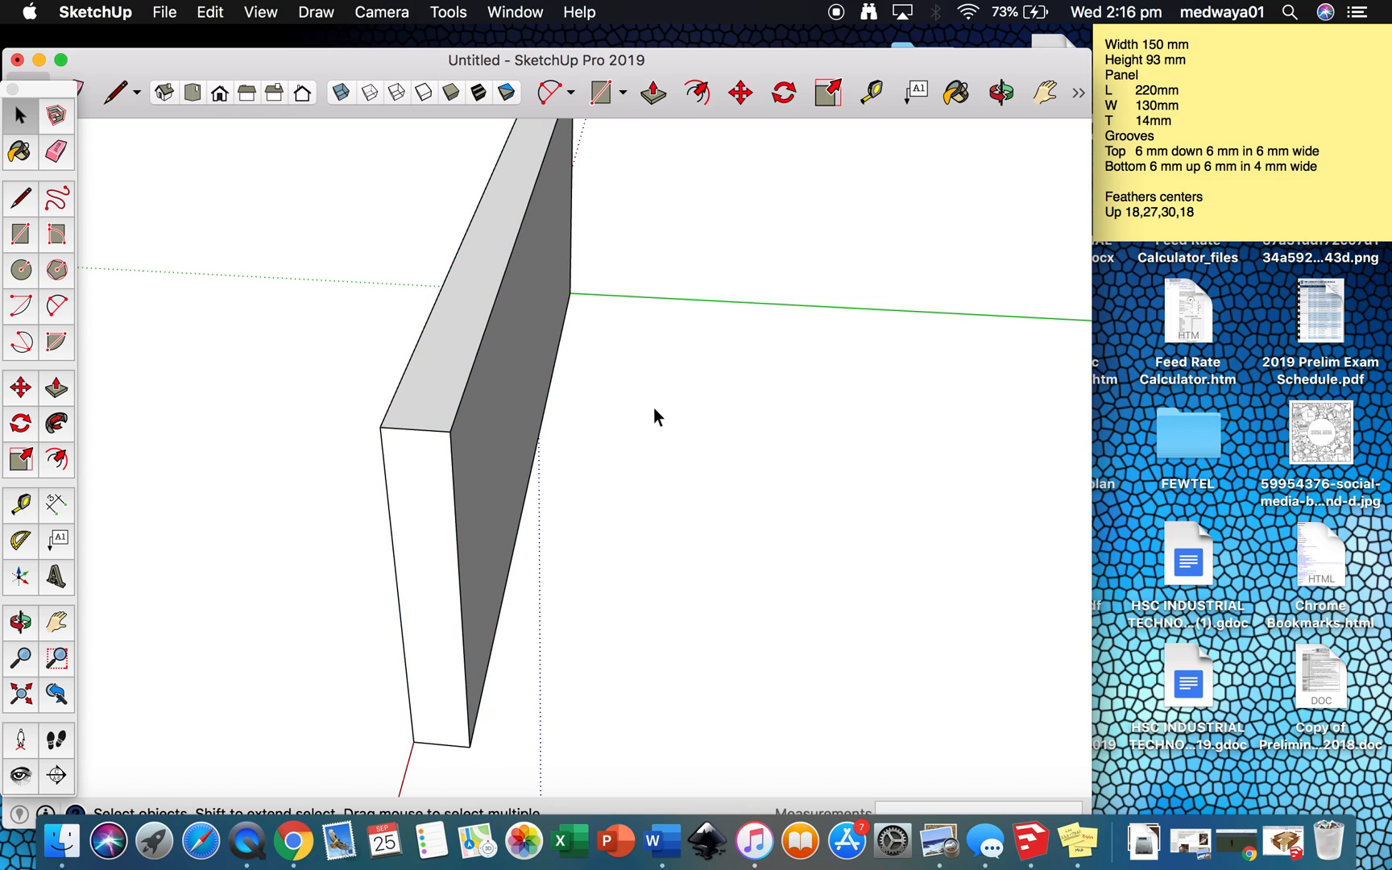
- Open the long side component for editing and place a guide 6 mm from the top edge of the board's end
double_click(500, 423)
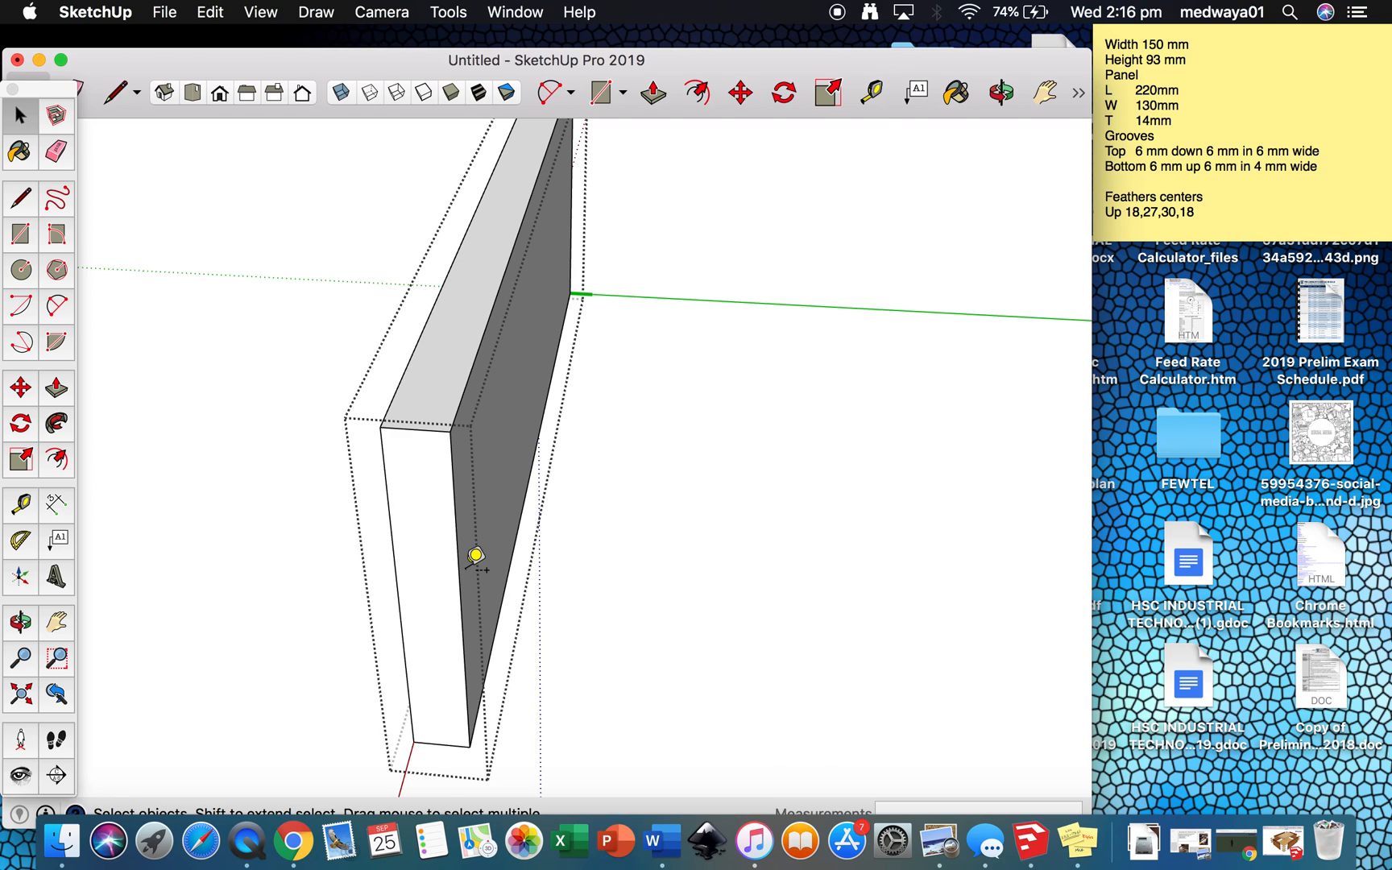
key("t")
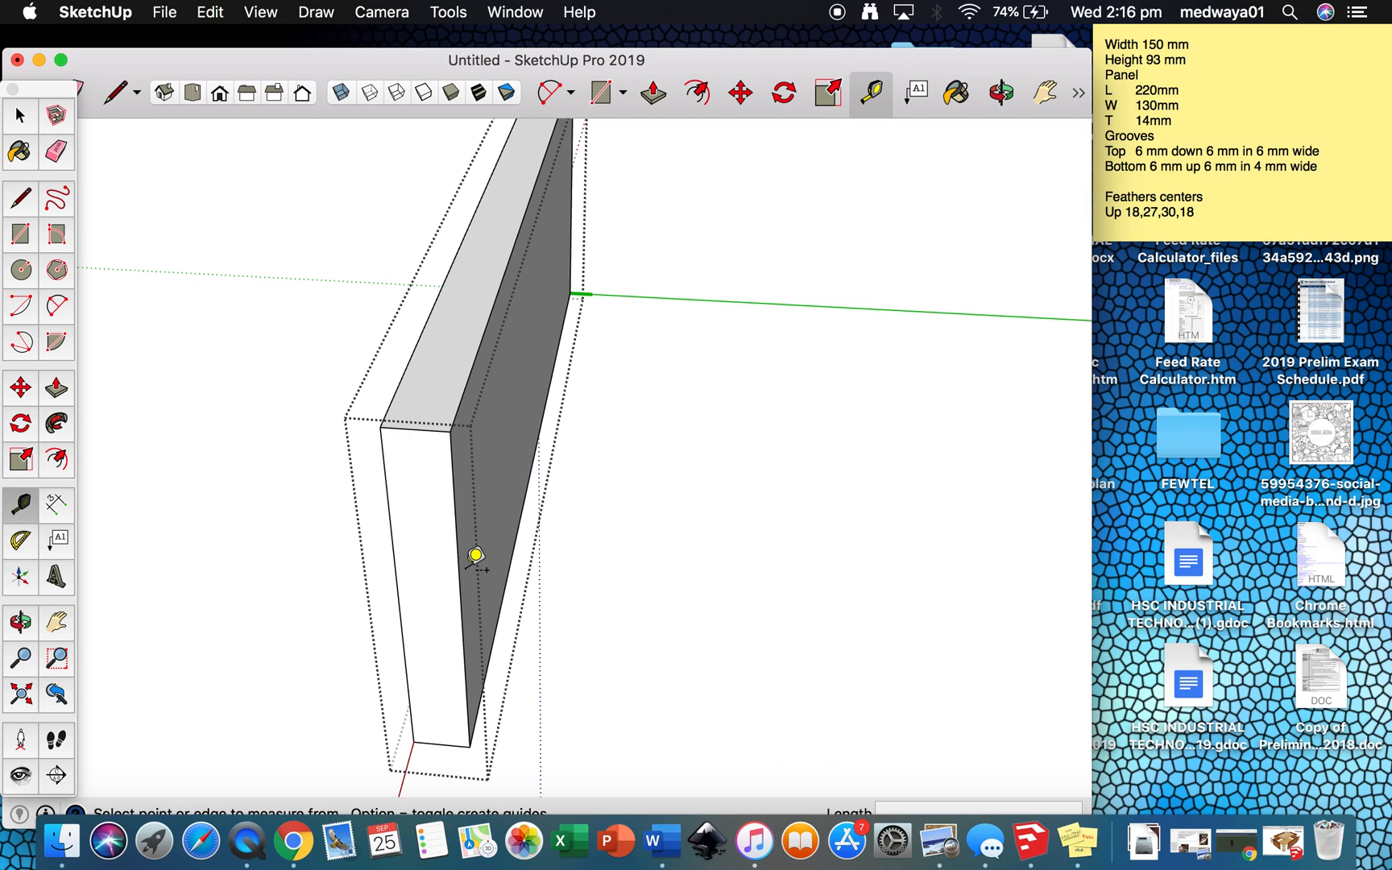
left_click(415, 431)
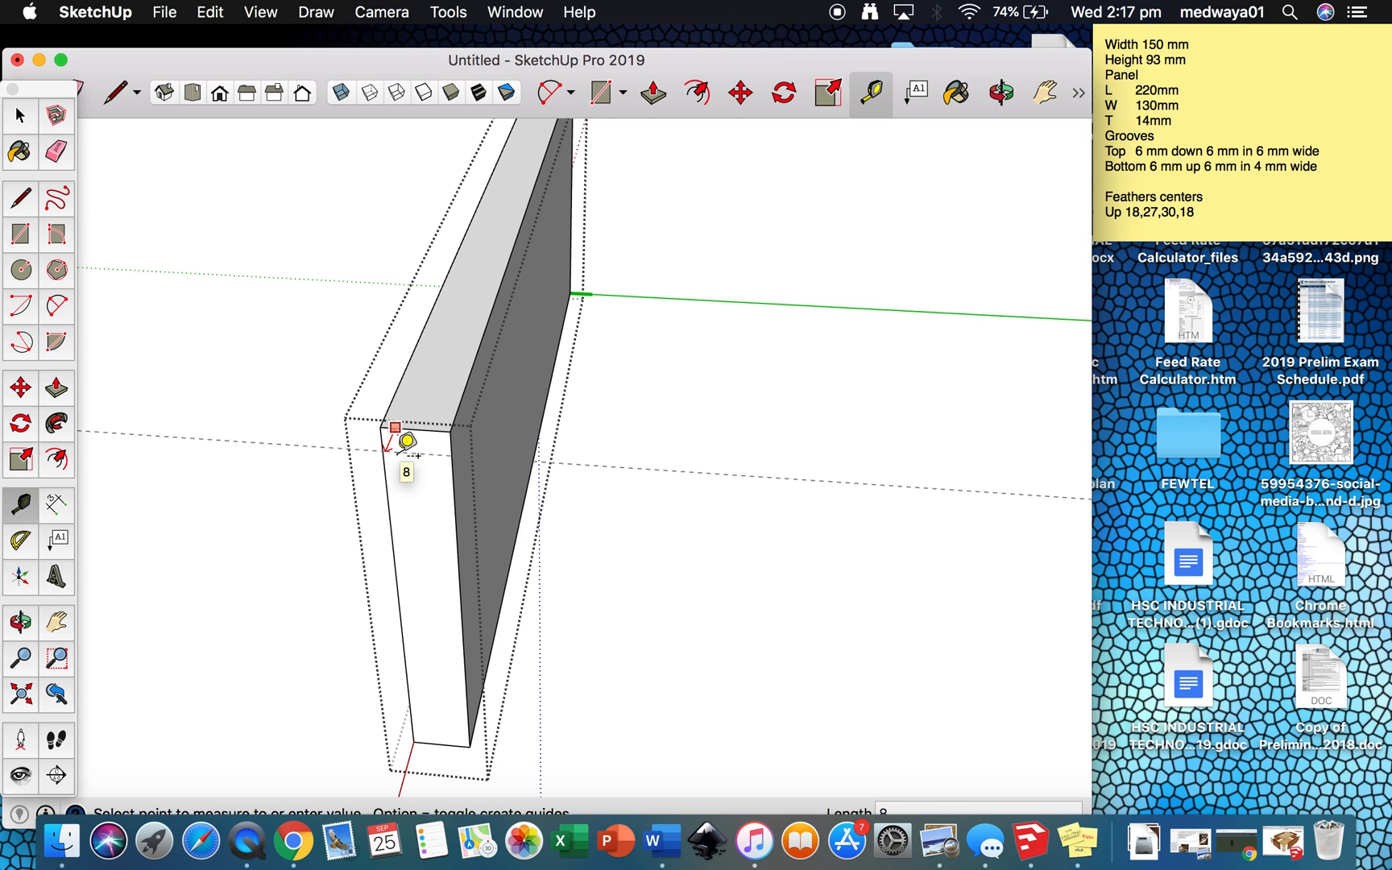
left_click(407, 441)
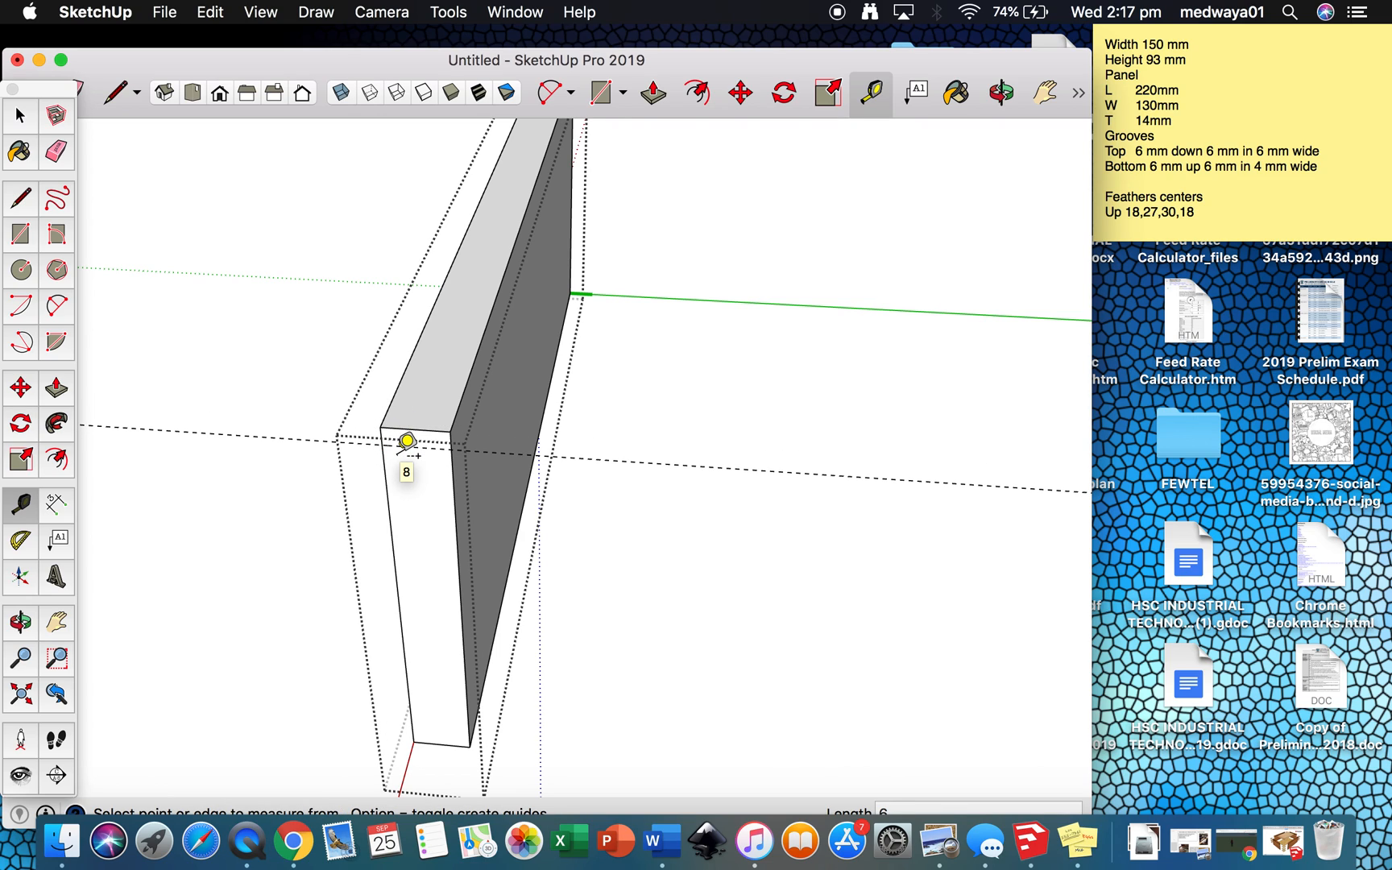
- Place a horizontal guide 6 mm above the bottom edge of the board's end face
left_click(439, 742)
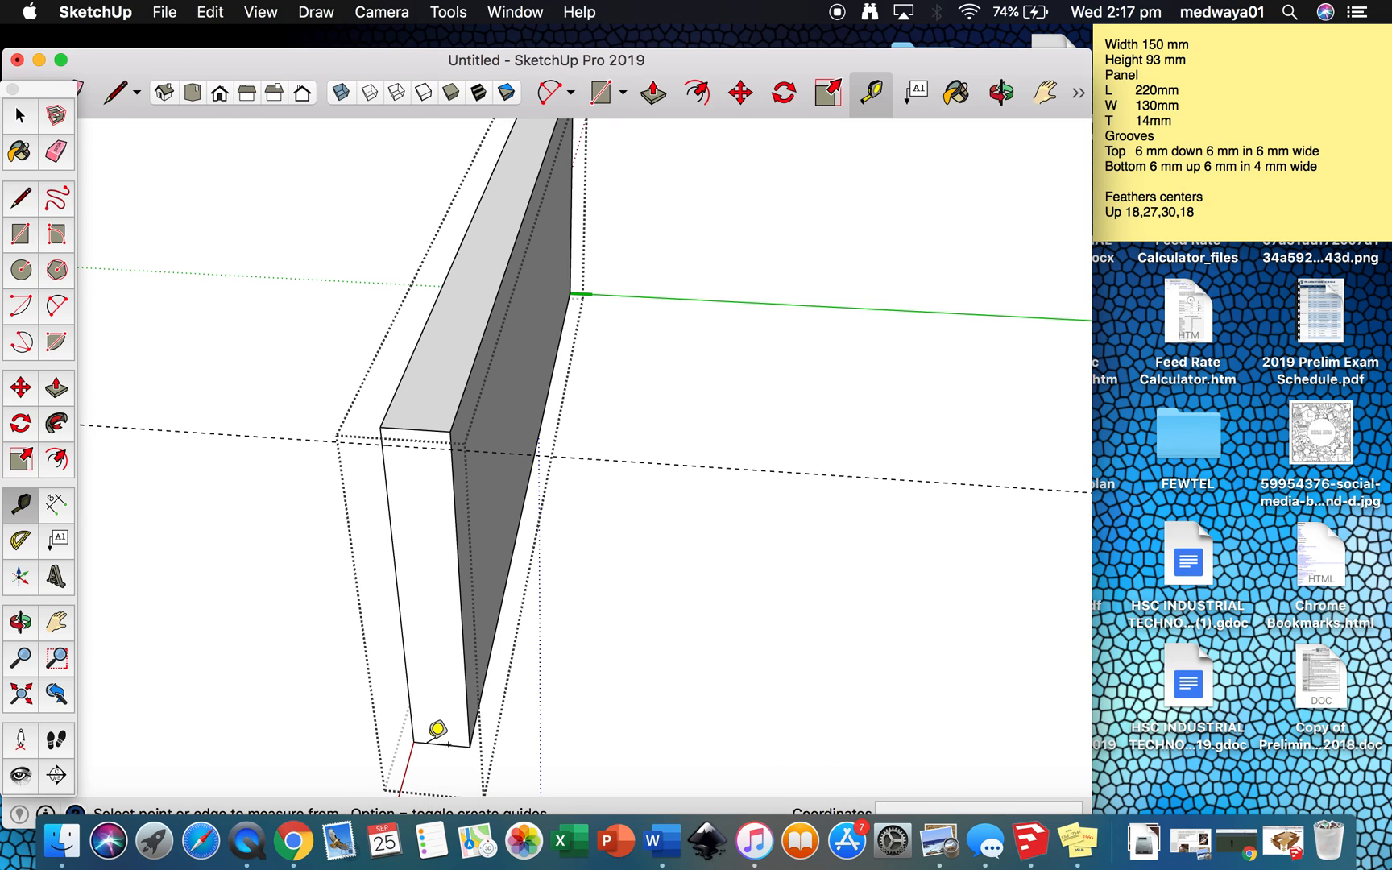
left_click(428, 742)
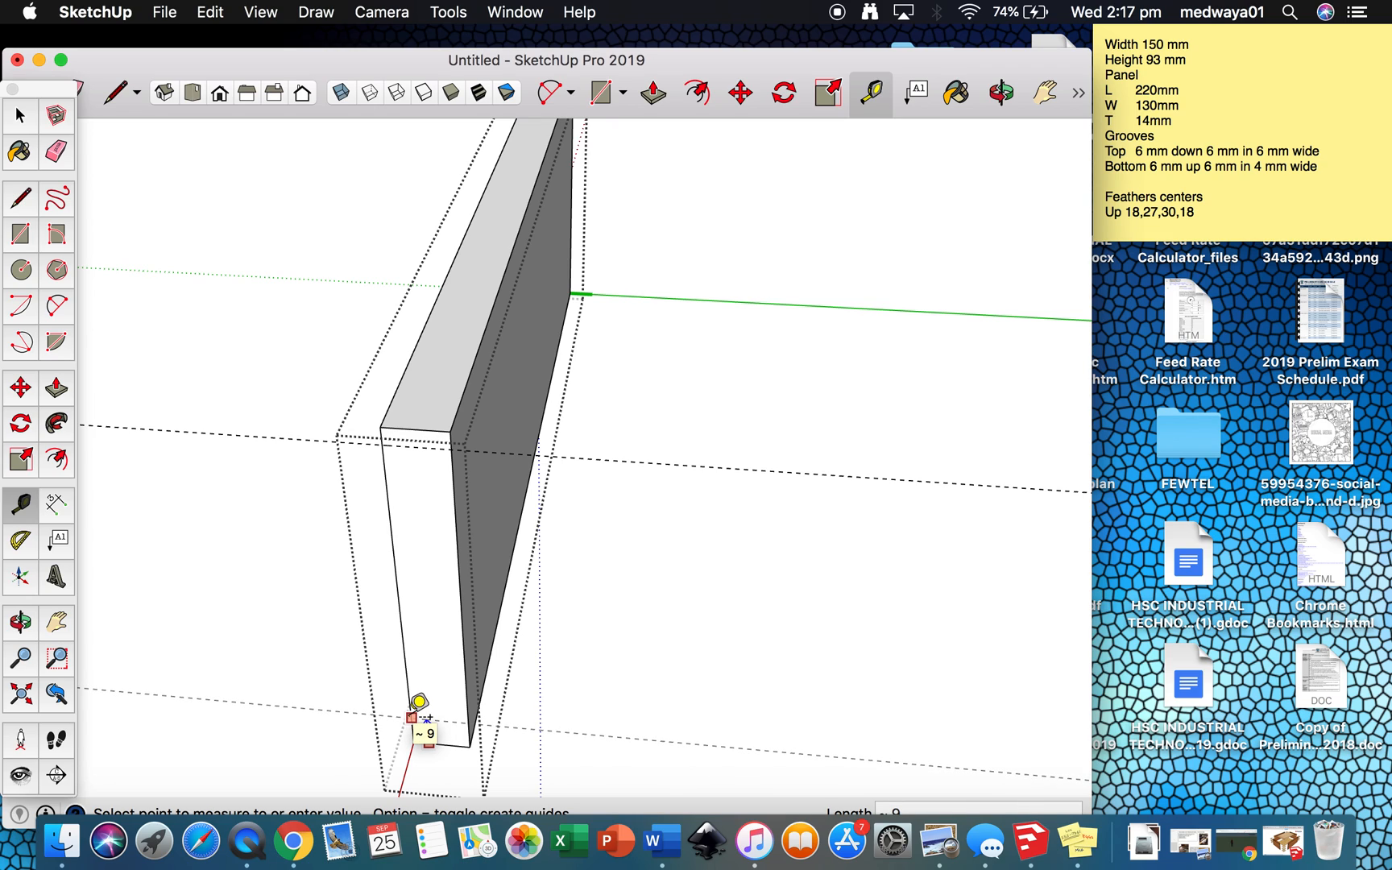
type("6")
key("Return")
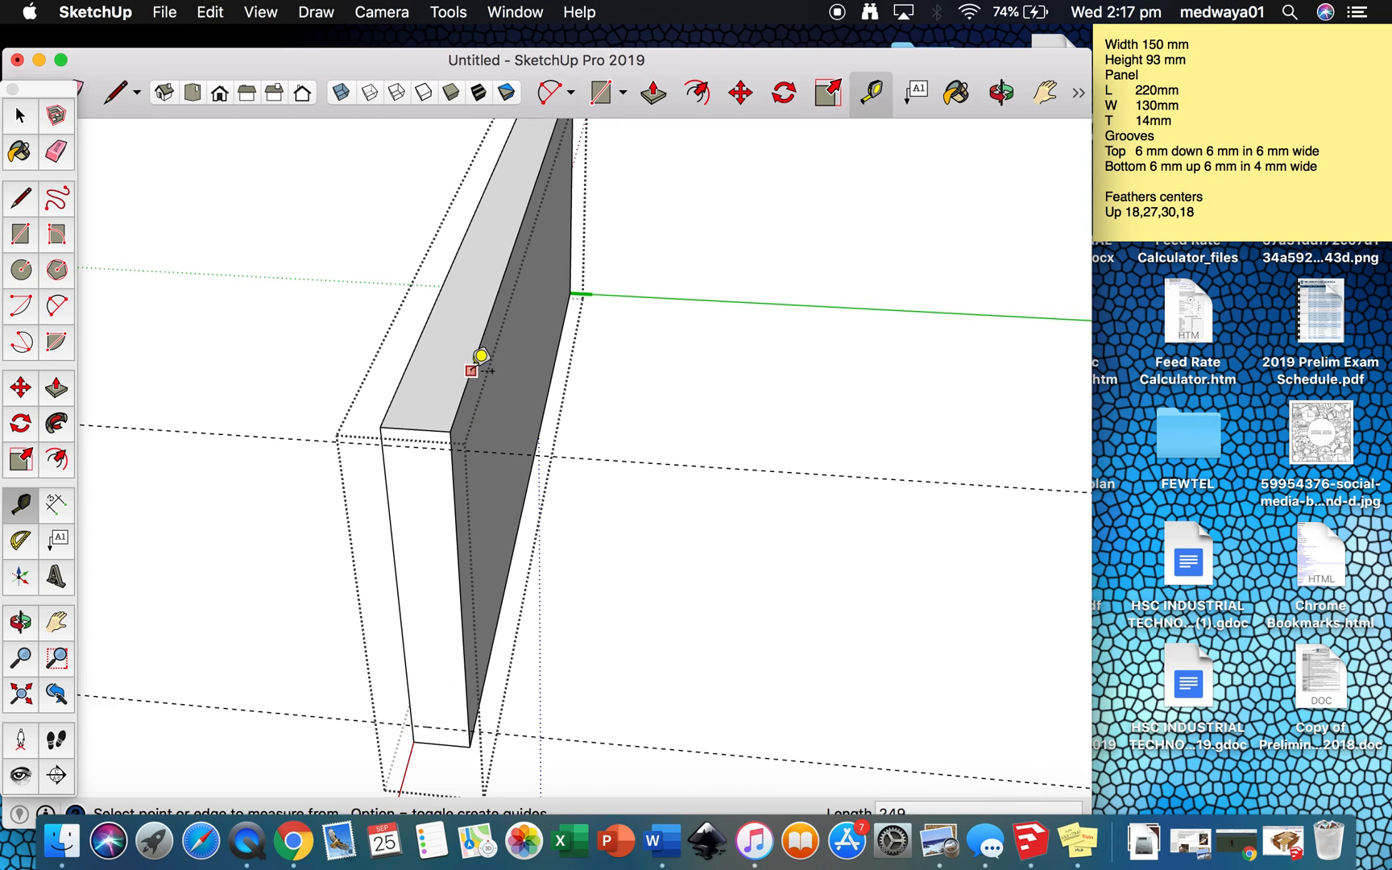
- Place a vertical guide on the end face, 6 mm in from the board's inner edge
left_click(456, 519)
type("6")
key("Return")
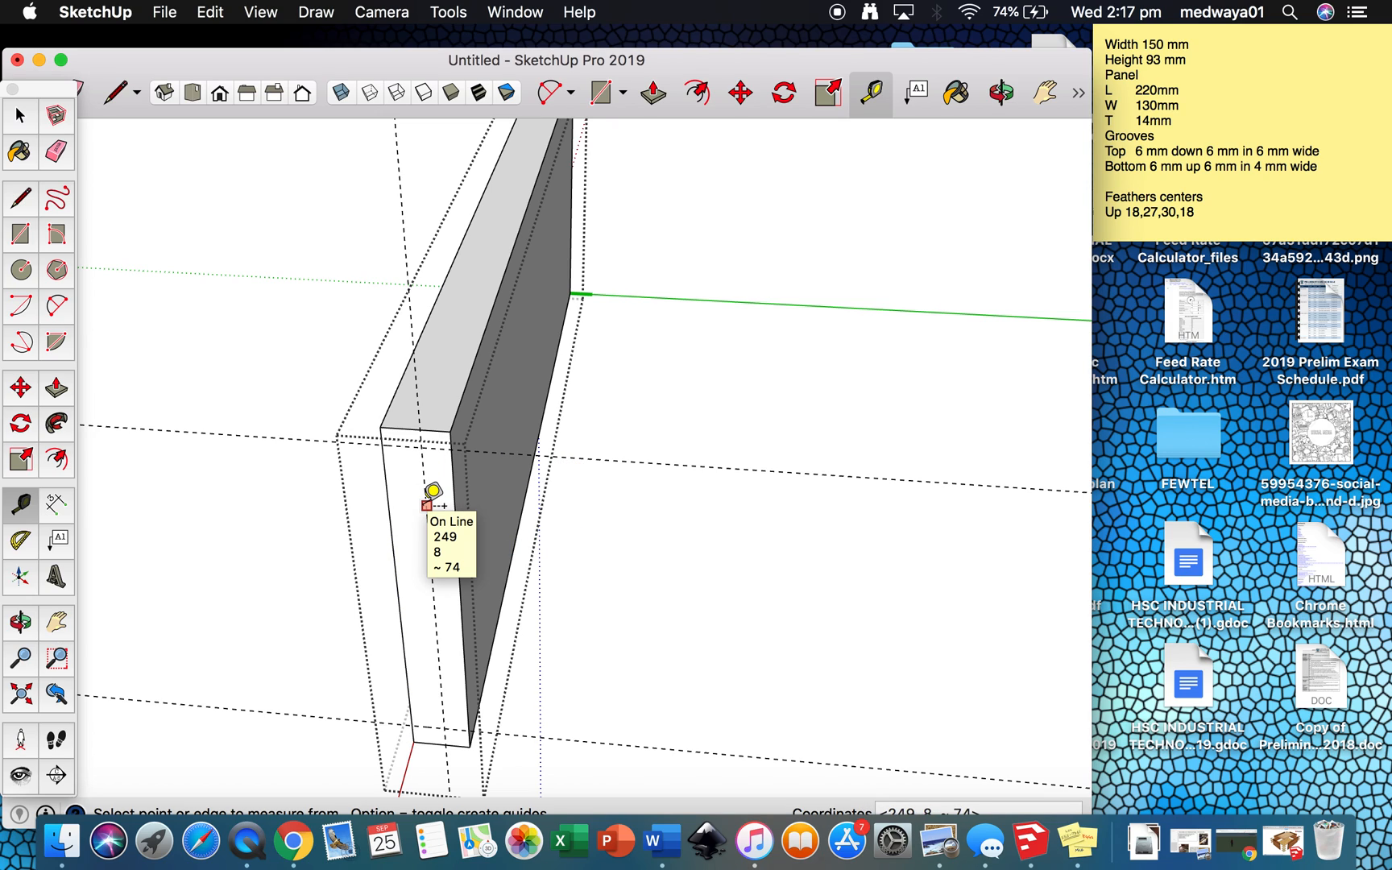
- Delete the misplaced upper guide and place a new one on the end face, 6 mm below its top edge
scroll(430, 499, "up", 3)
scroll(429, 500, "up", 3)
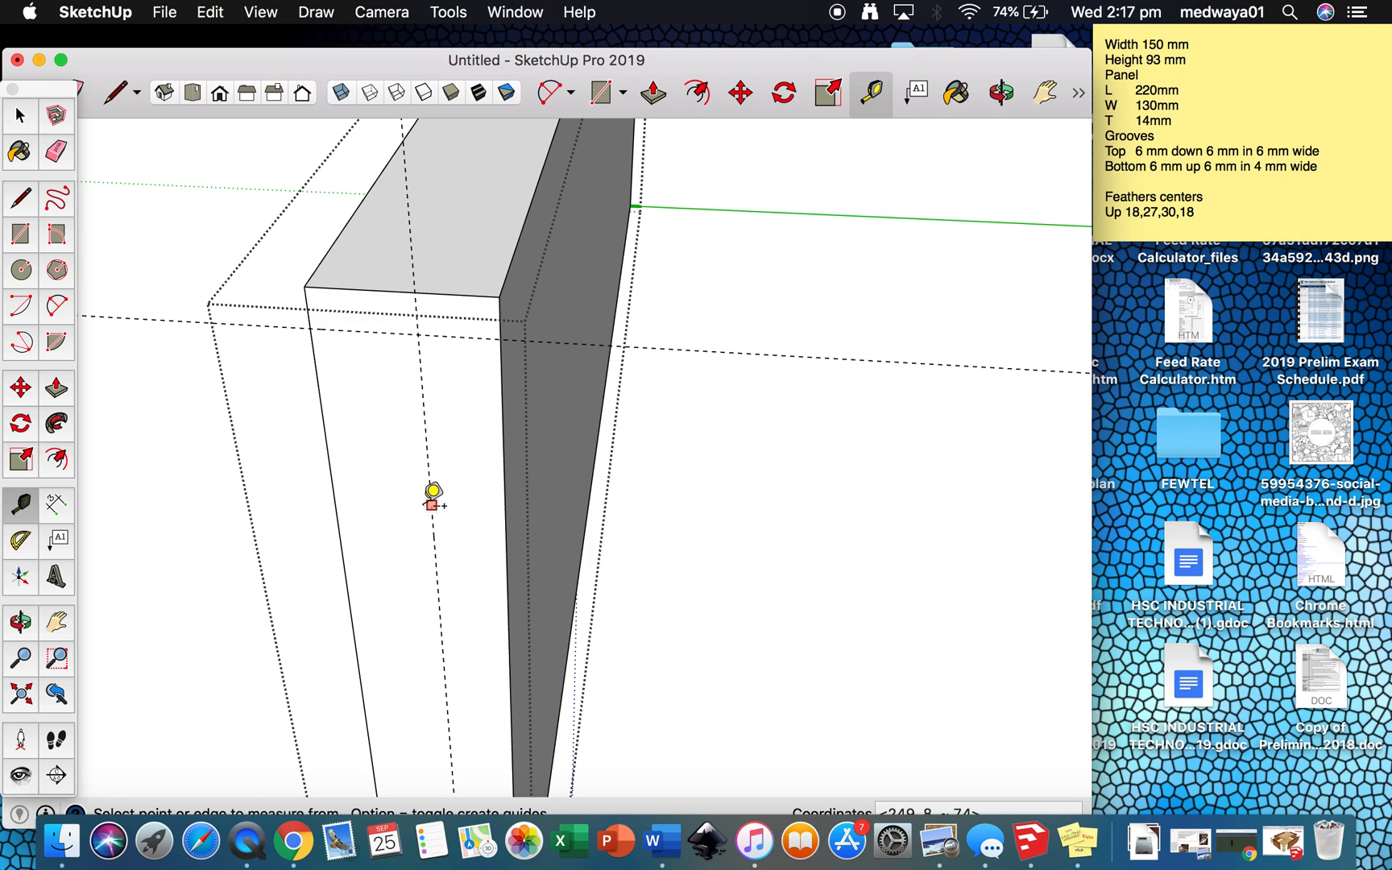
key("r")
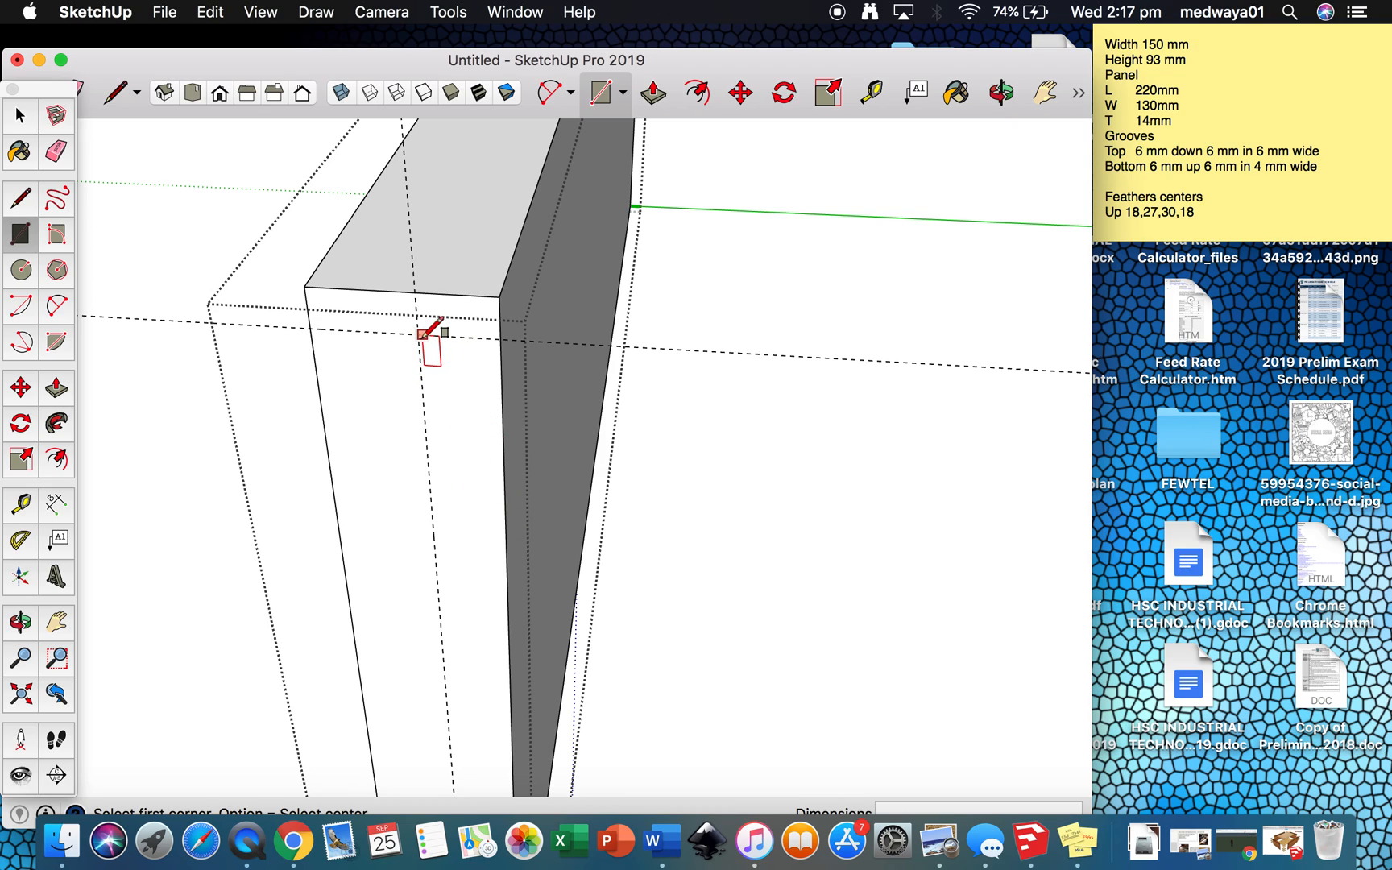
key("o")
left_click_drag(532, 336, 578, 363)
key("space")
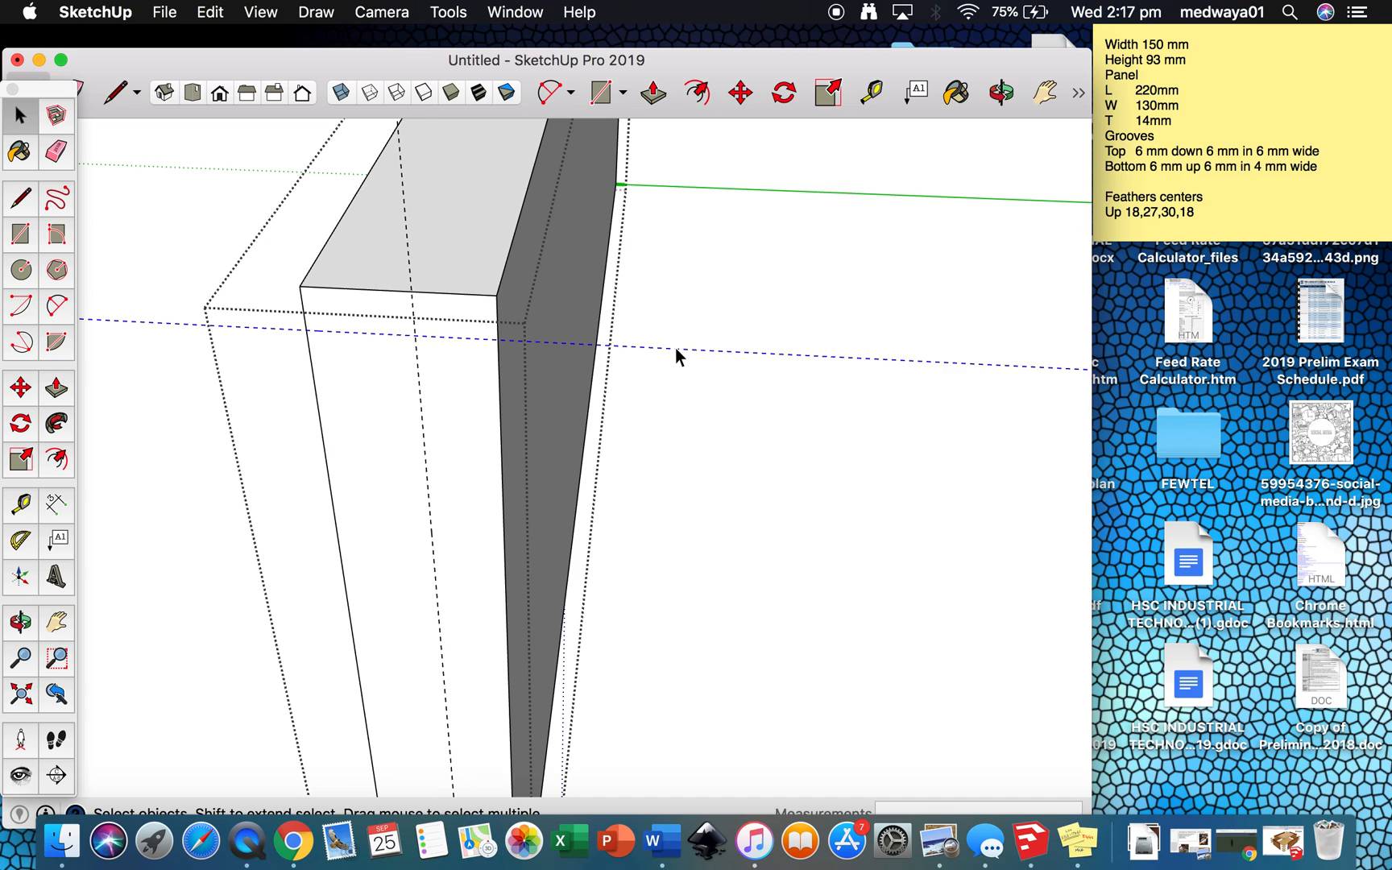
key("t")
left_click(363, 289)
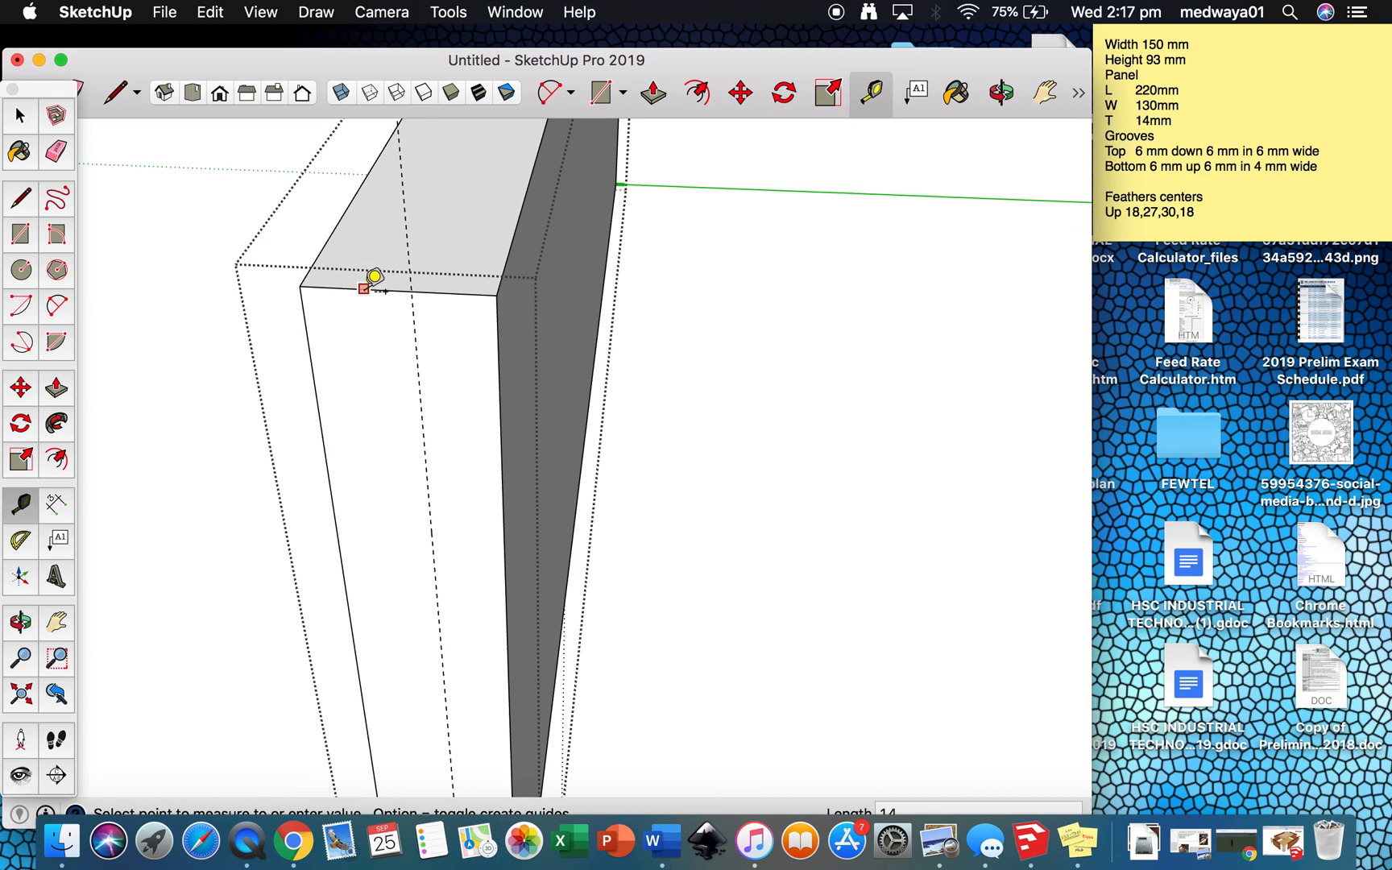
left_click(372, 362)
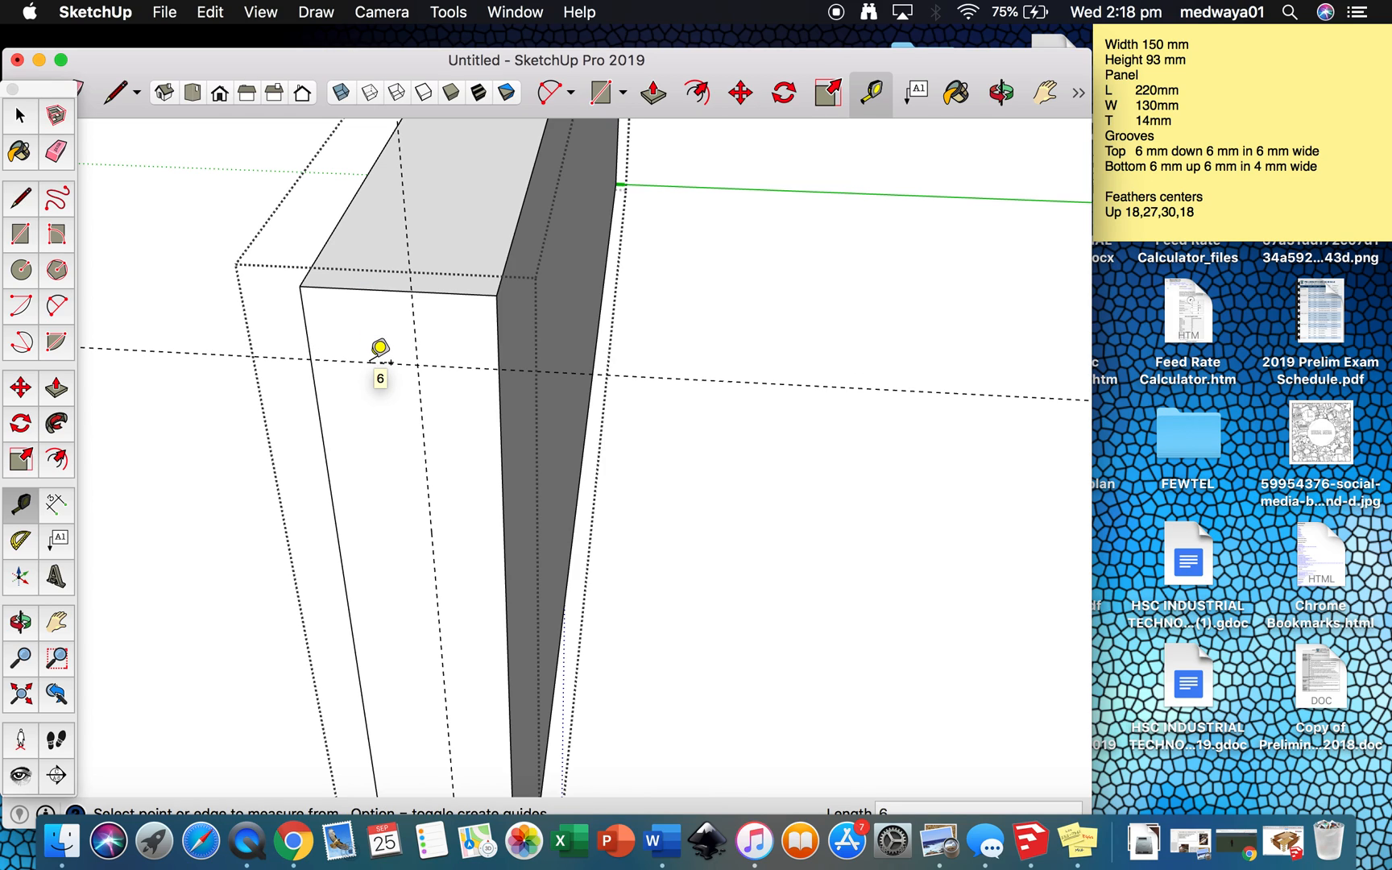
- Draw a 6 mm by 6 mm square on the end face, from the guides' upper intersection to the inner edge
key("r")
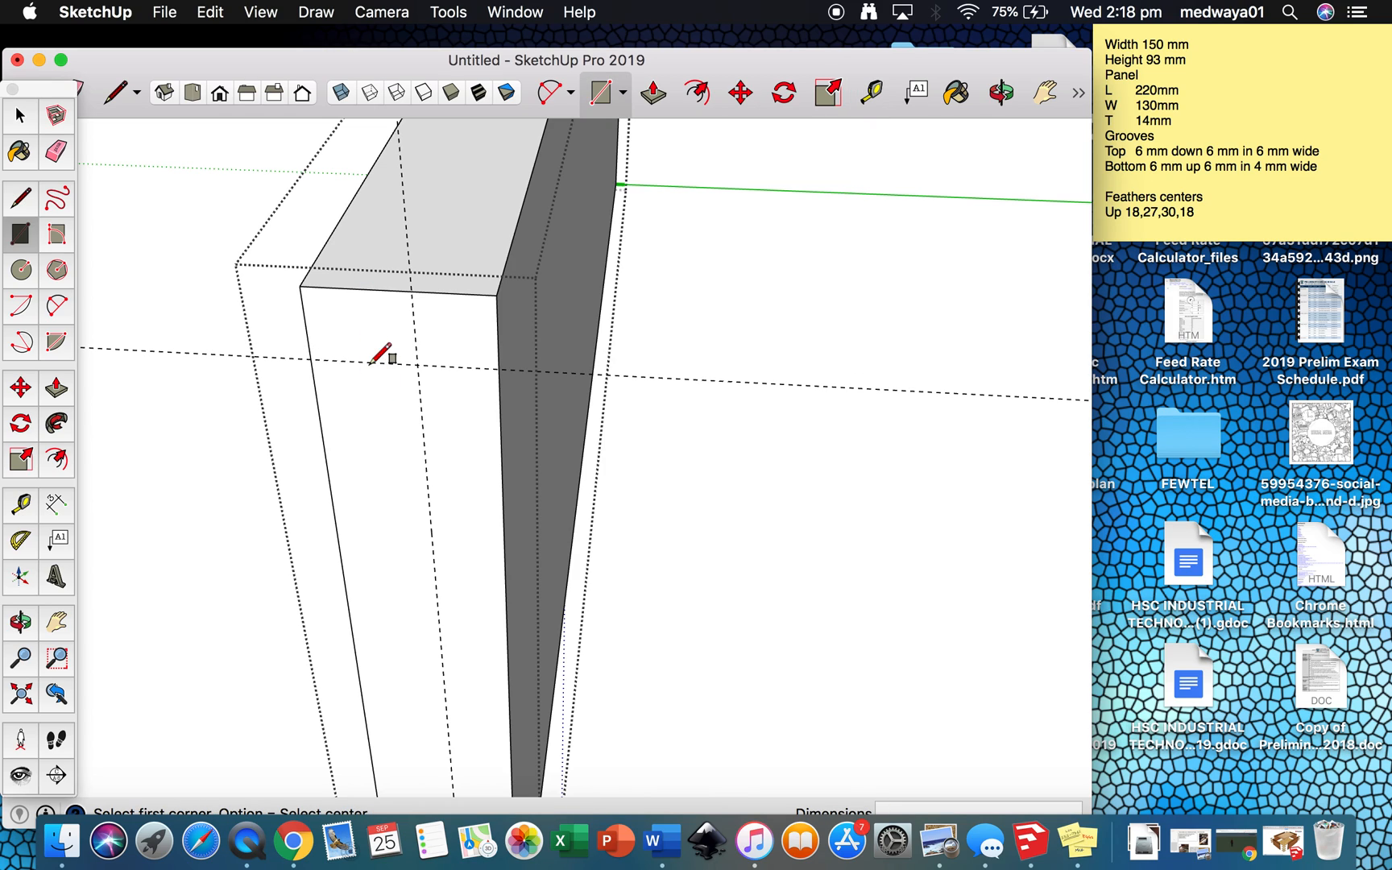
left_click(417, 363)
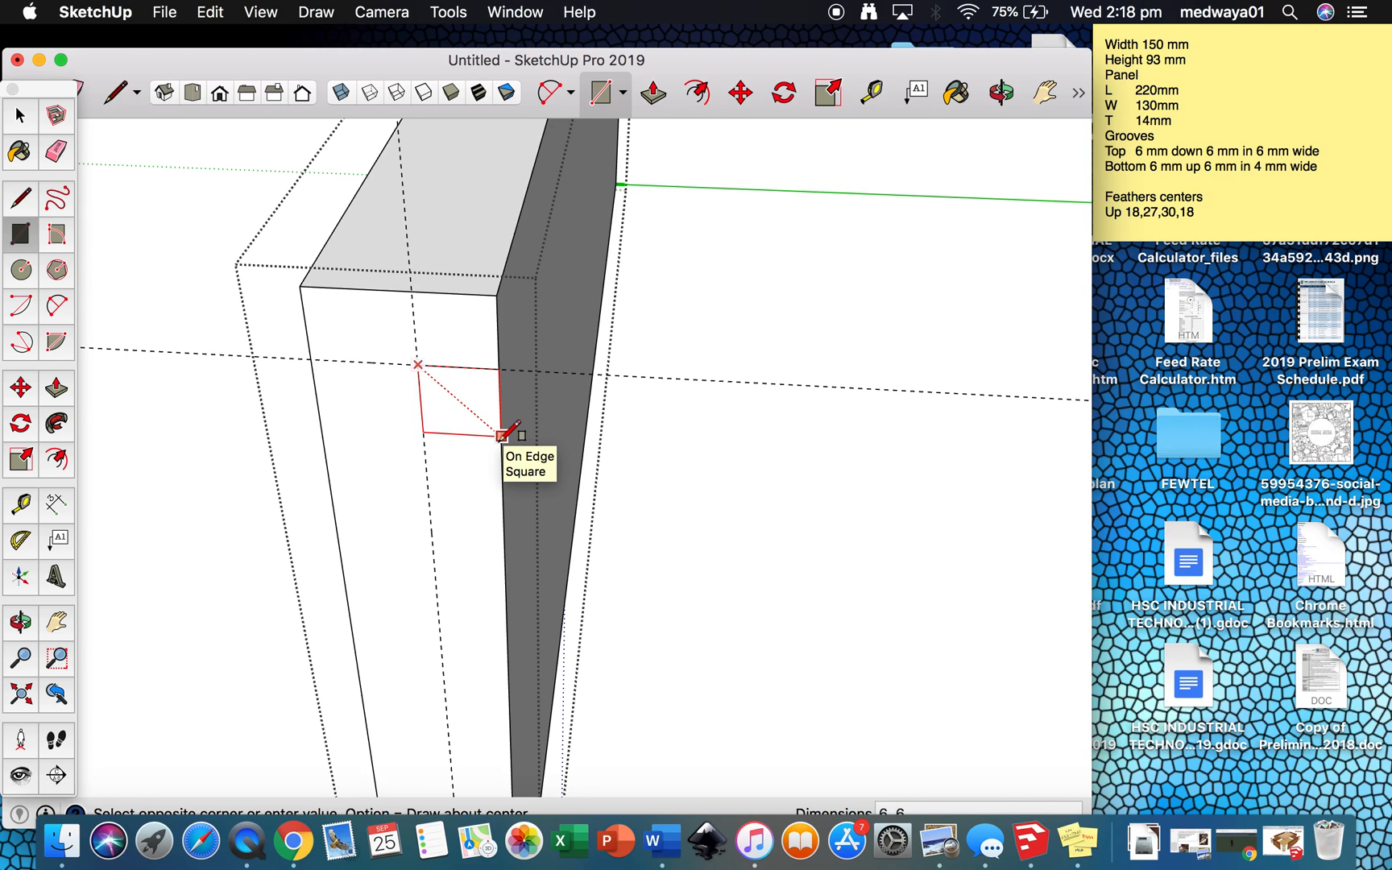
type("6,6")
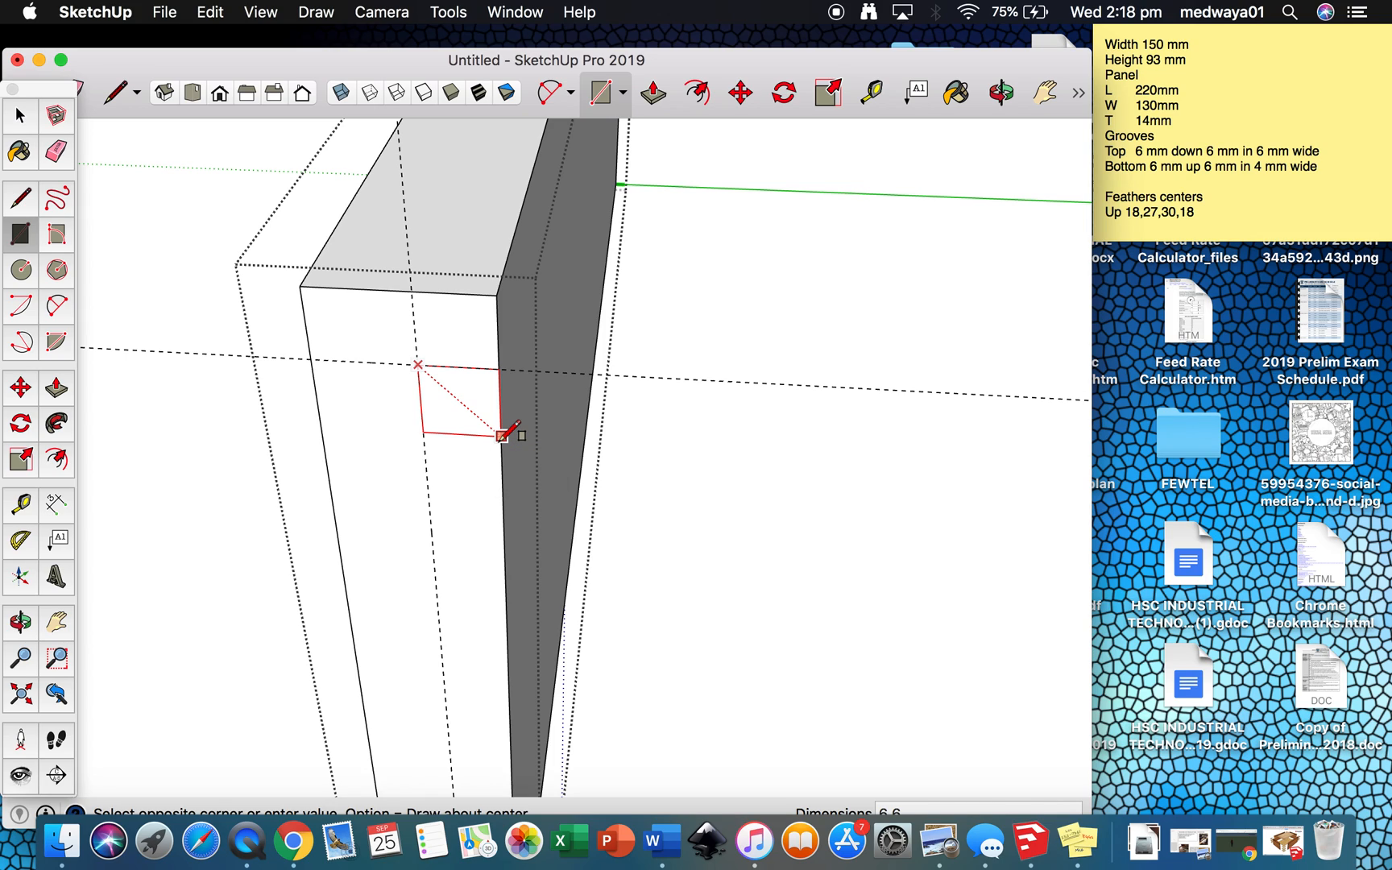
key("Return")
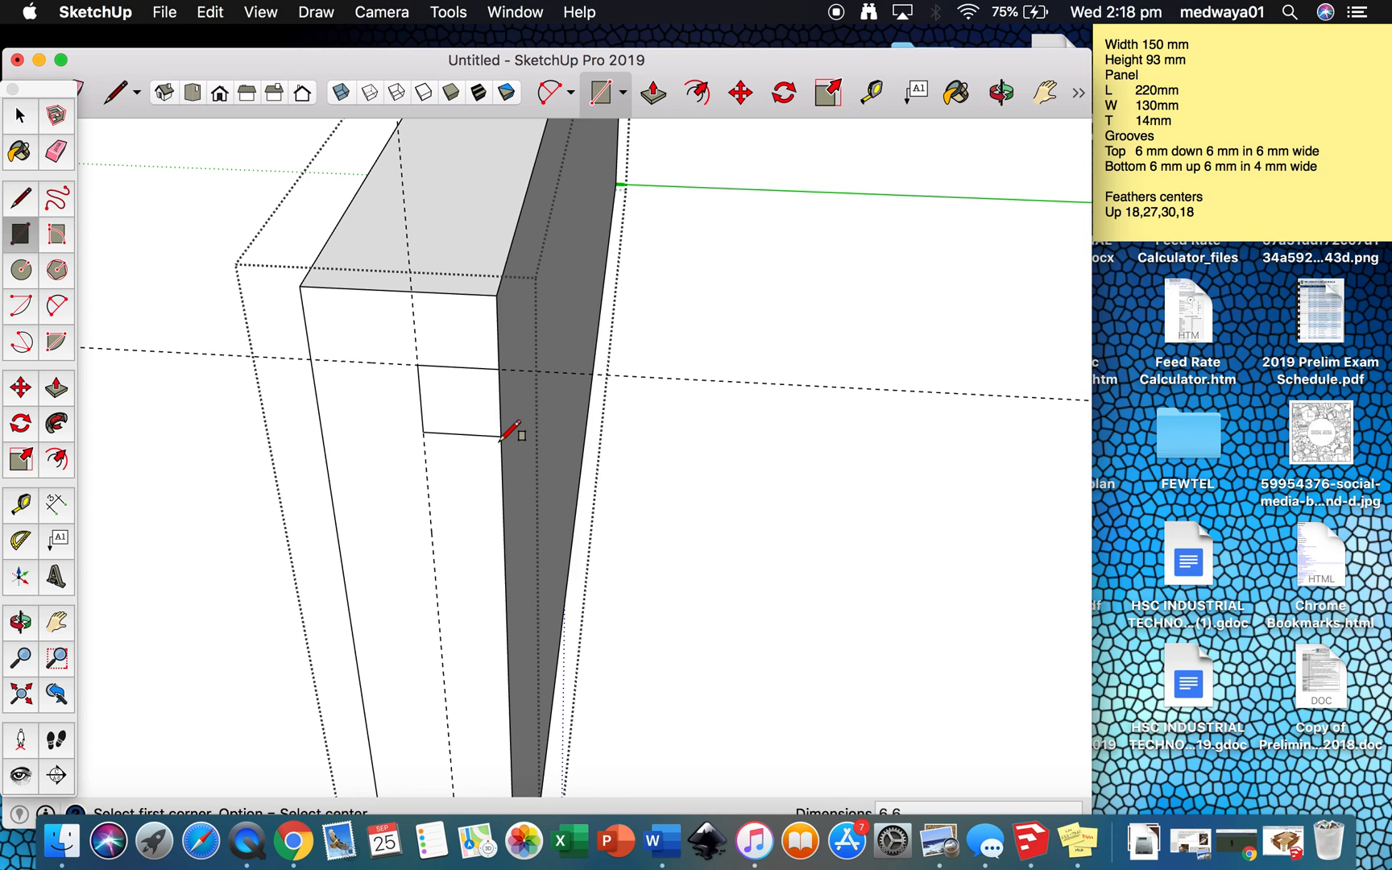
- Push/Pull the square through the board's full 249 mm length to cut the top groove
key("p")
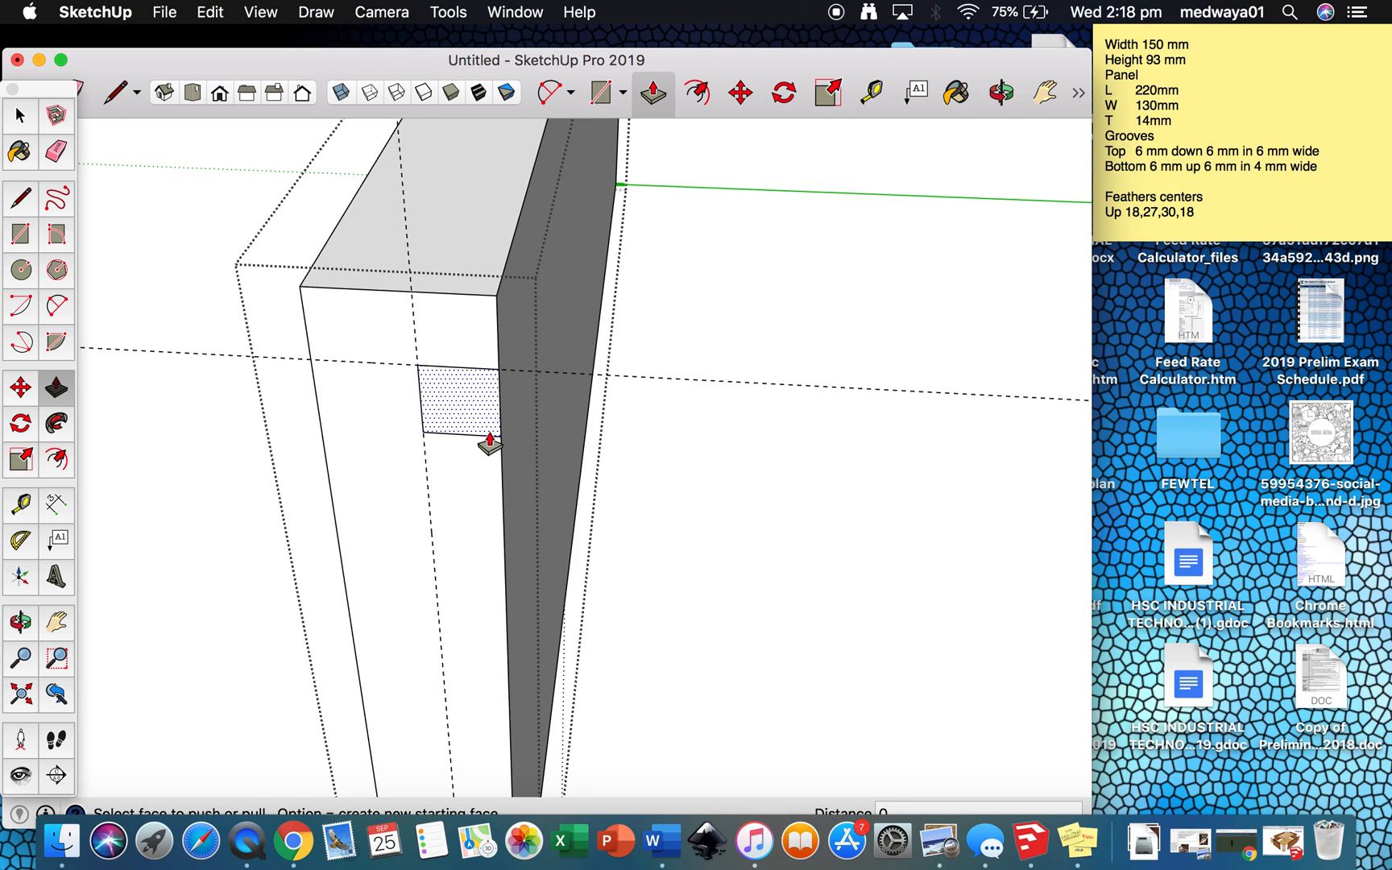
left_click(467, 417)
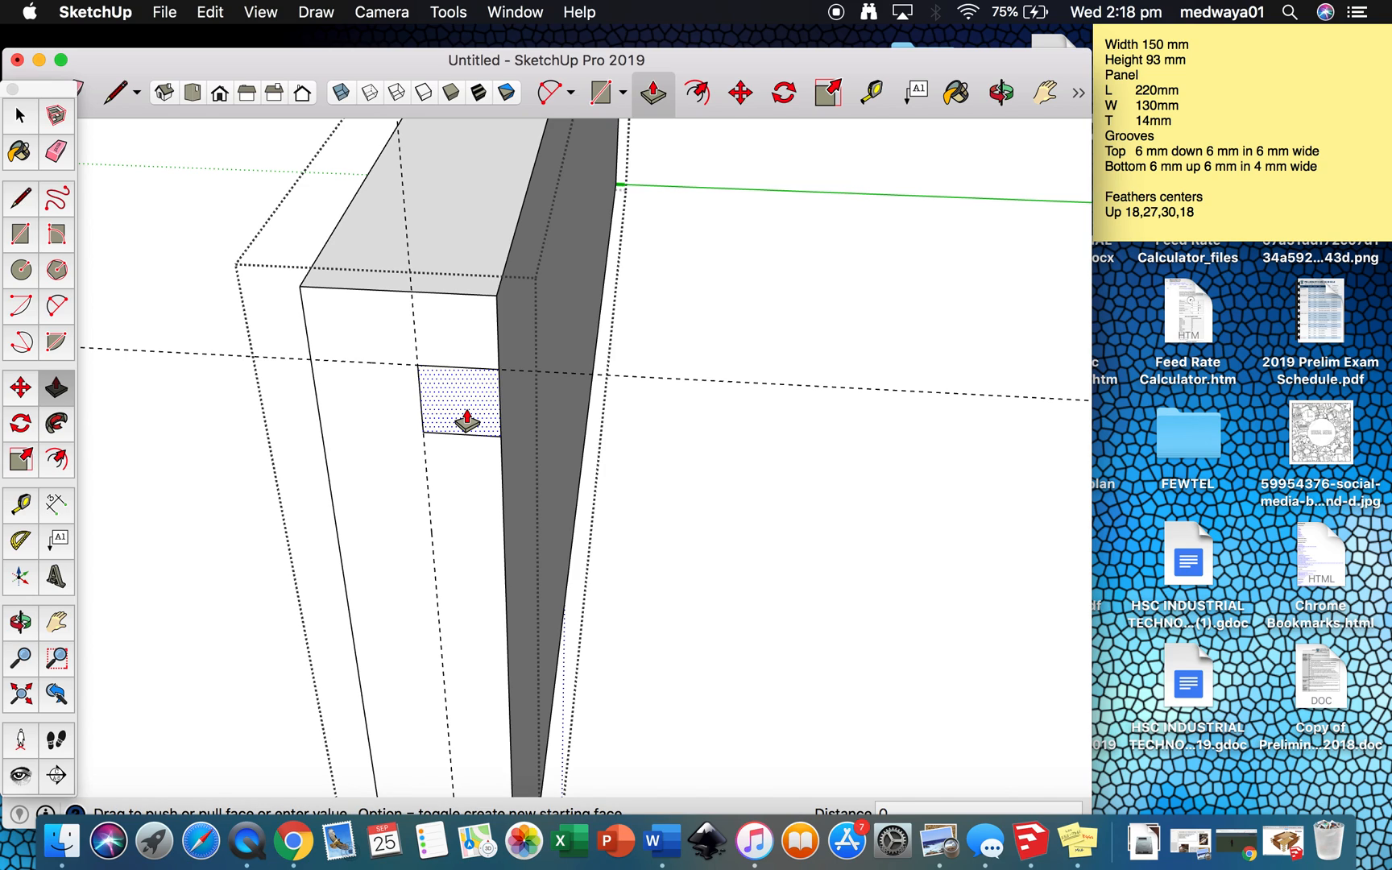
left_click(617, 171)
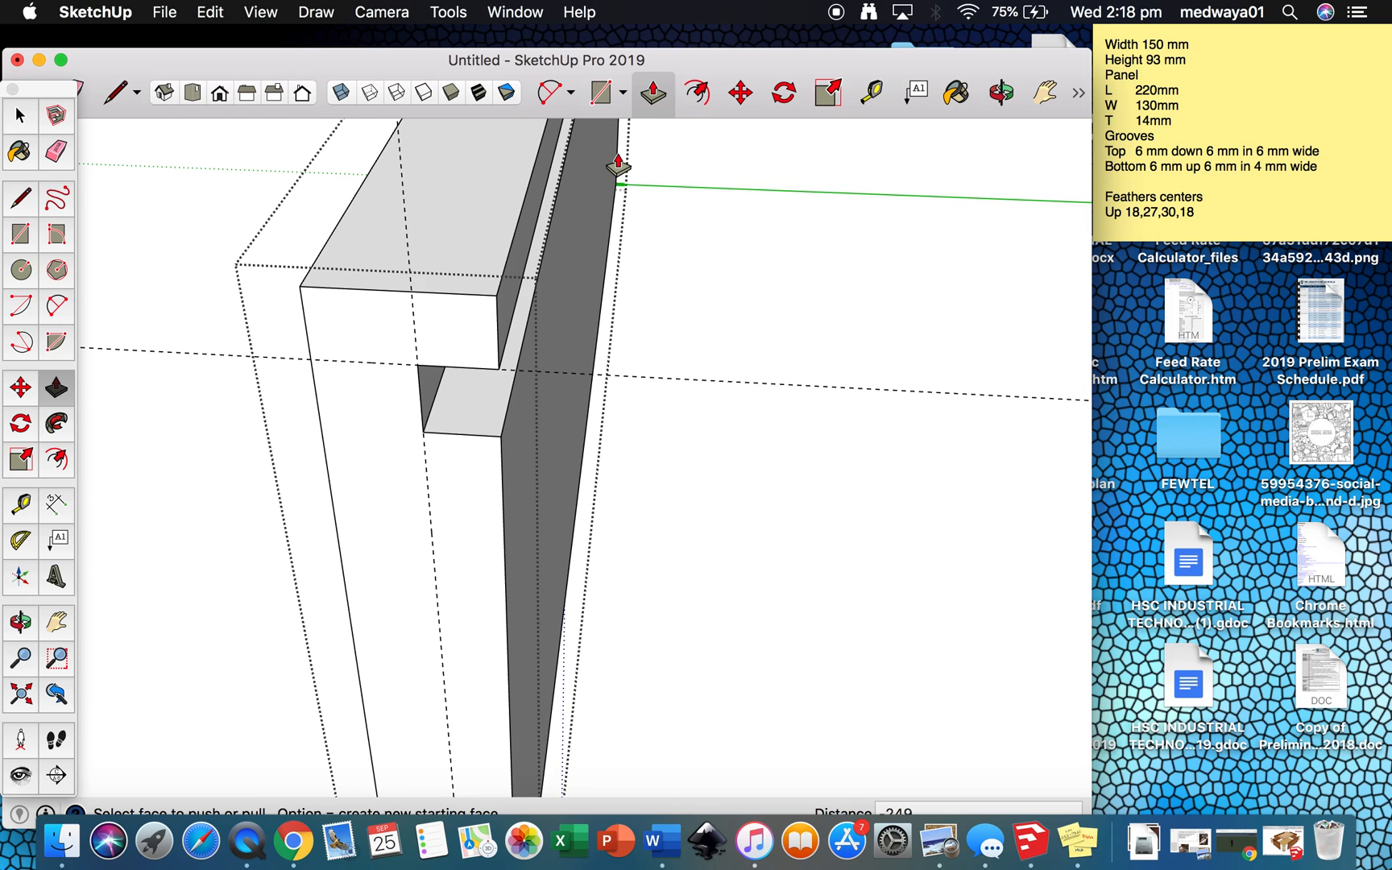
scroll(617, 168, "down", 8)
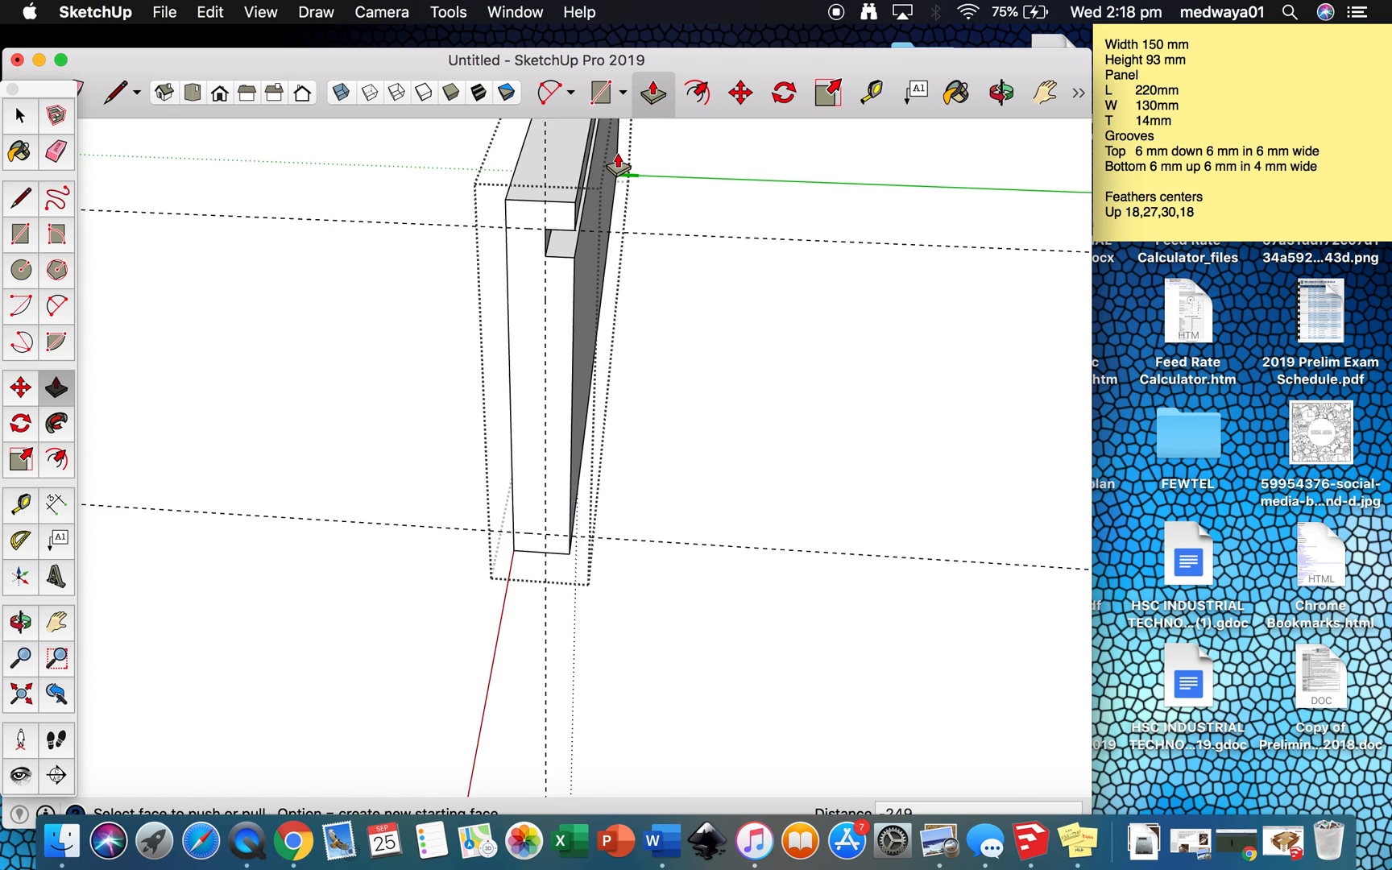
scroll(617, 166, "up", 5)
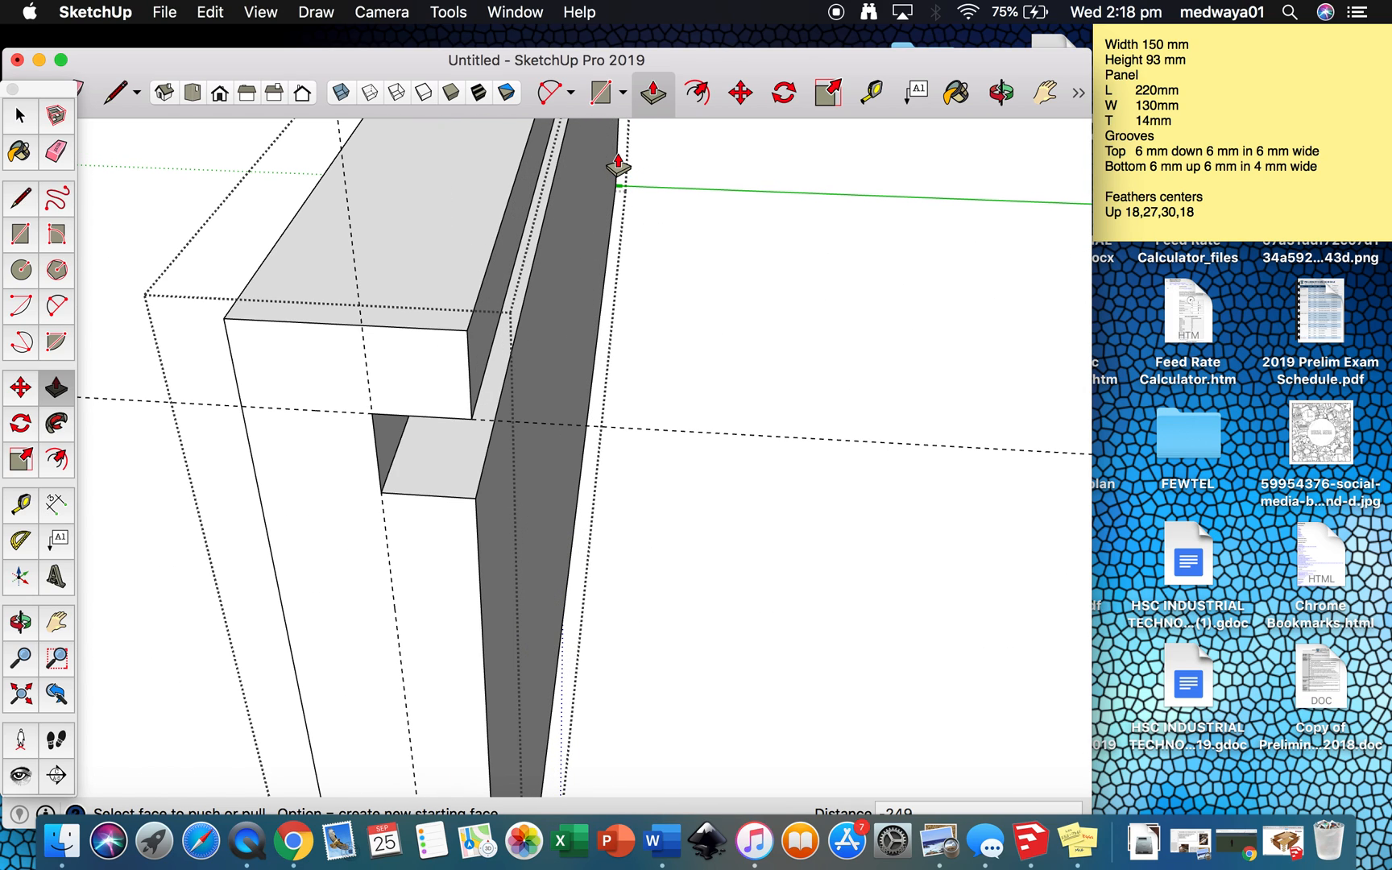
scroll(617, 166, "up", 3)
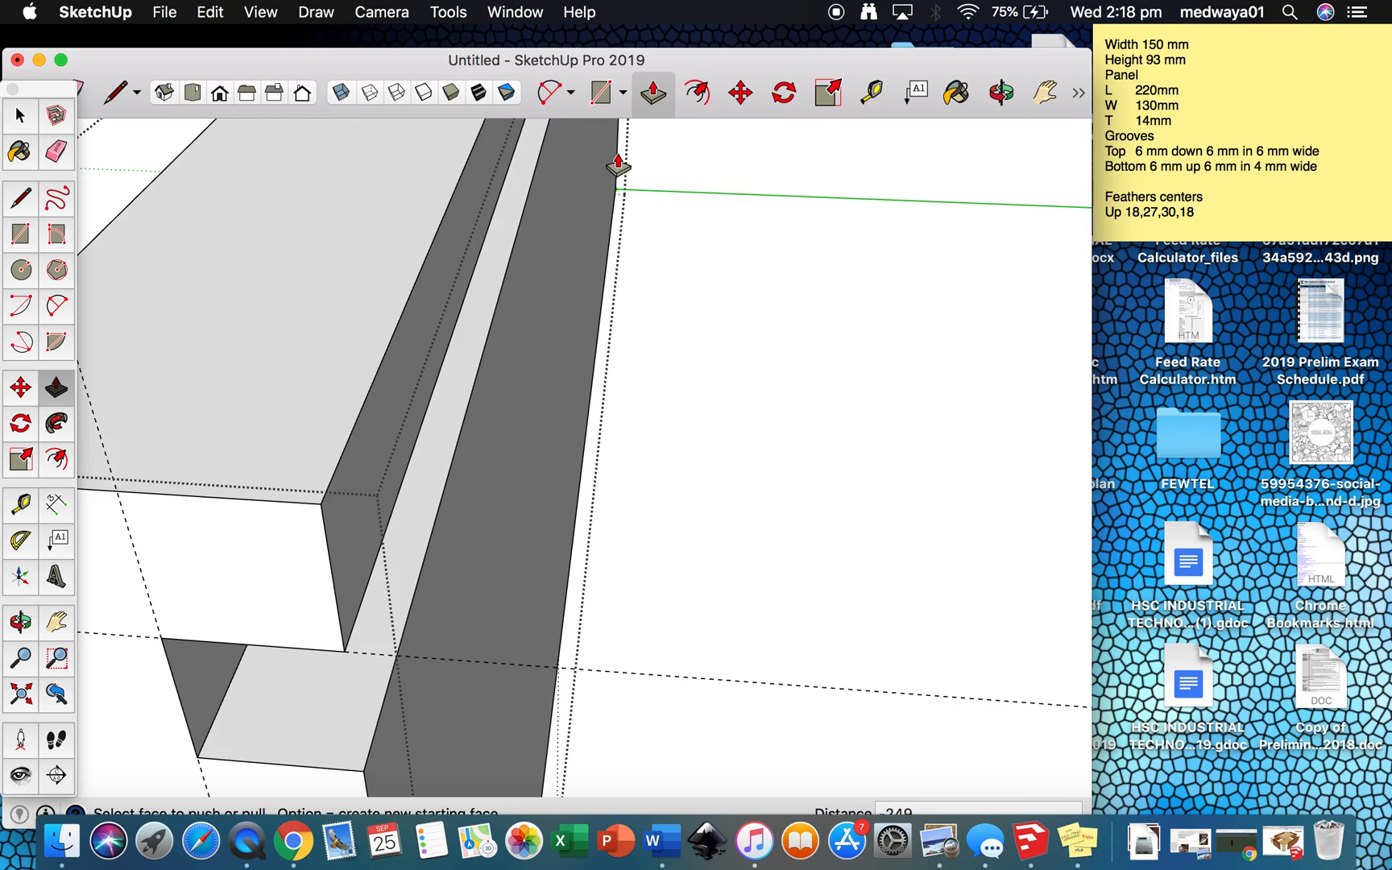
scroll(617, 166, "down", 3)
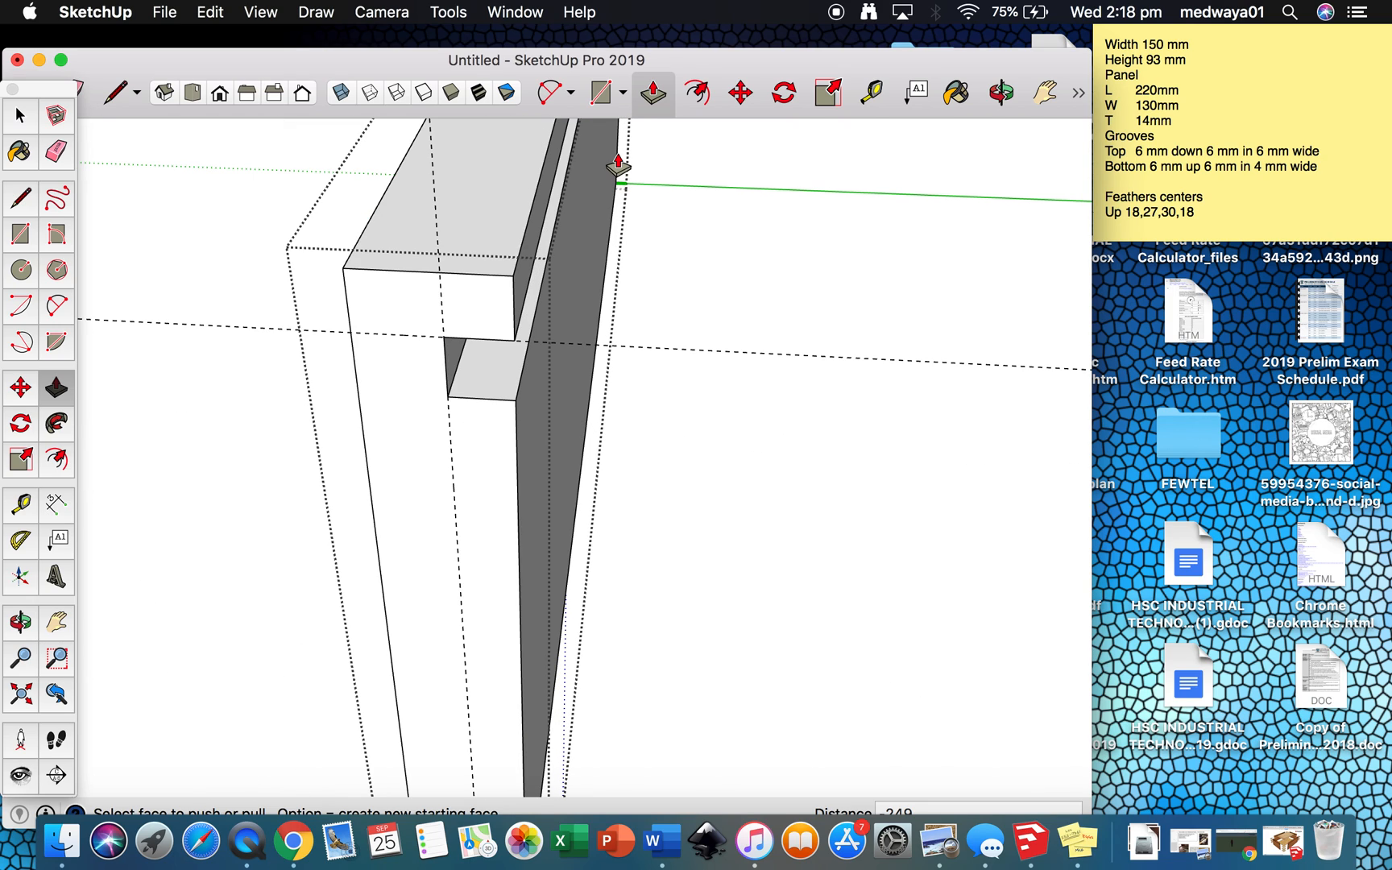
- Draw a 4 mm high by 6 mm wide rectangle on the end face, upward from the guides' lower intersection to the inner edge
scroll(618, 165, "down", 3)
key("o")
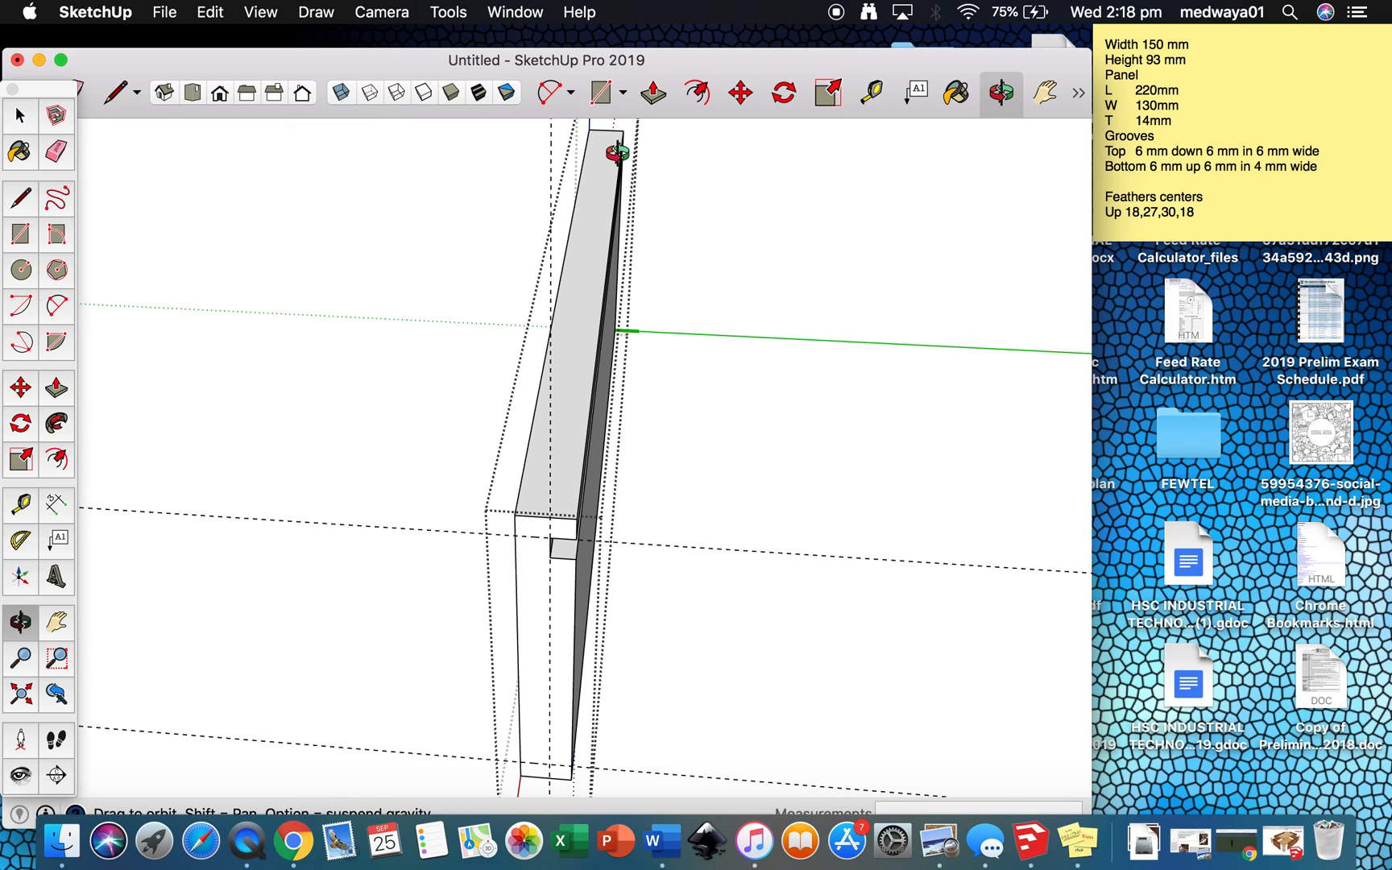
left_click_drag(755, 261, 504, 230)
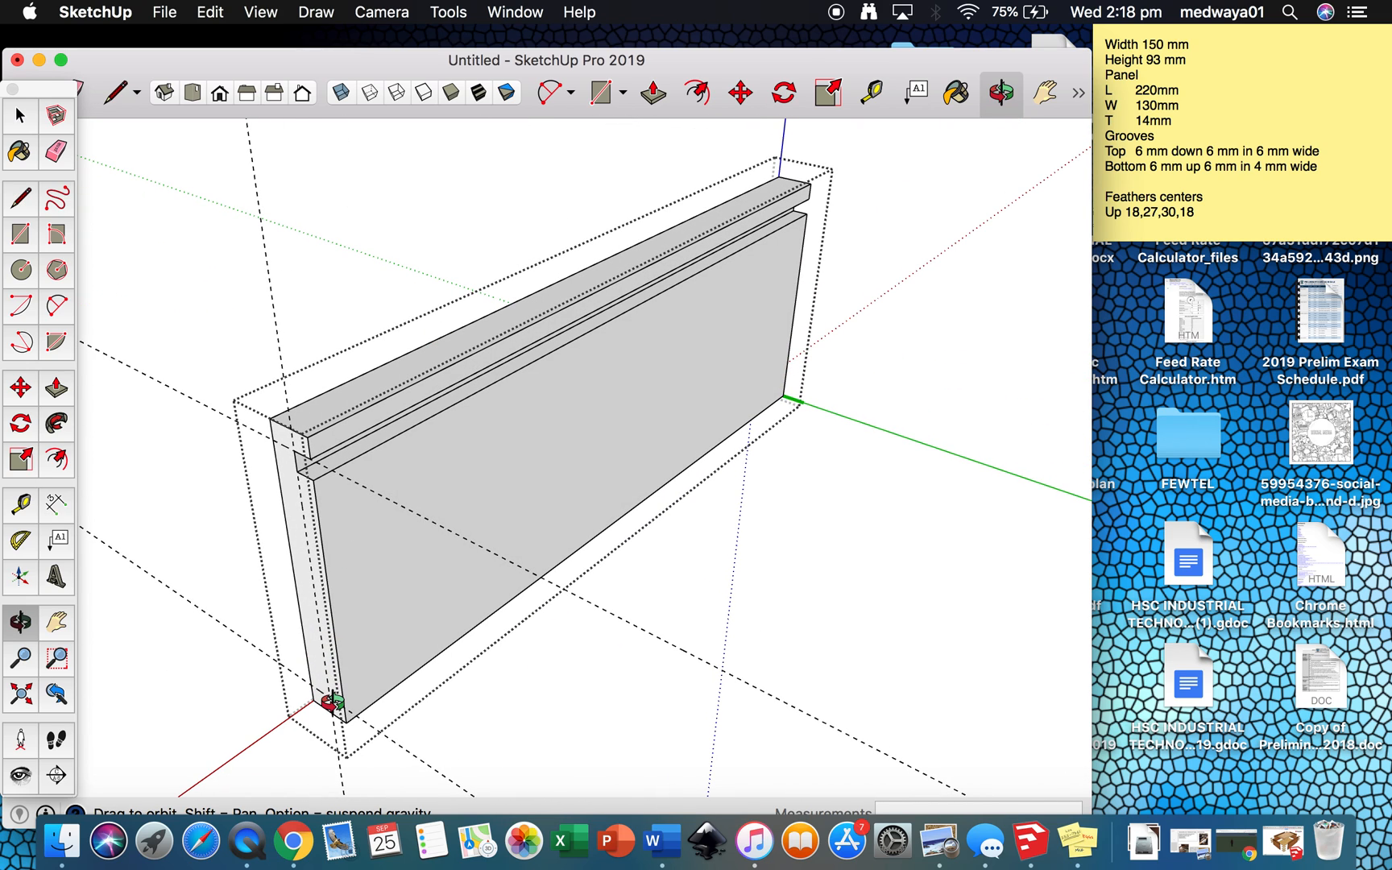
scroll(330, 701, "up", 5)
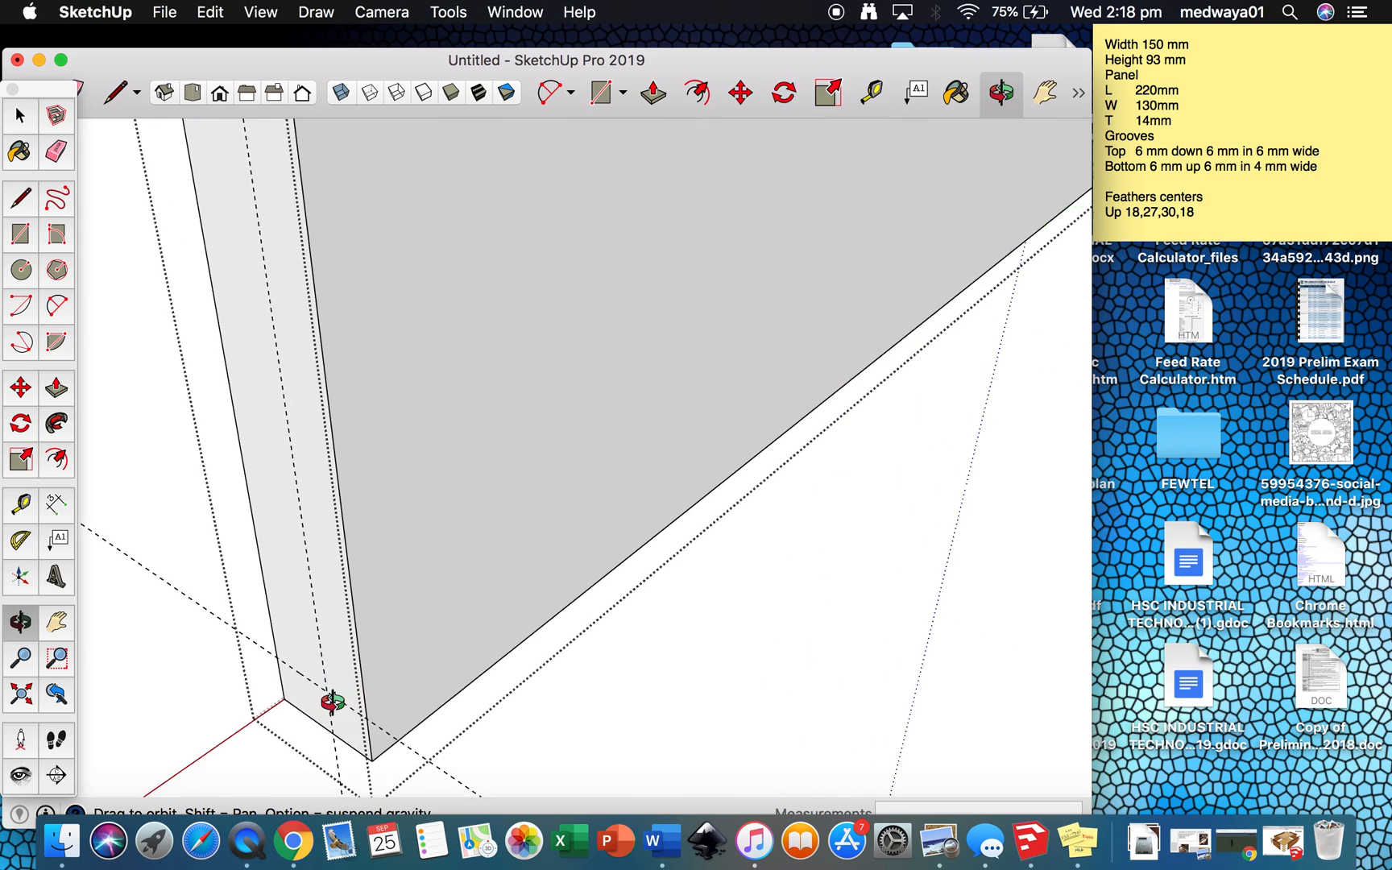
key("r")
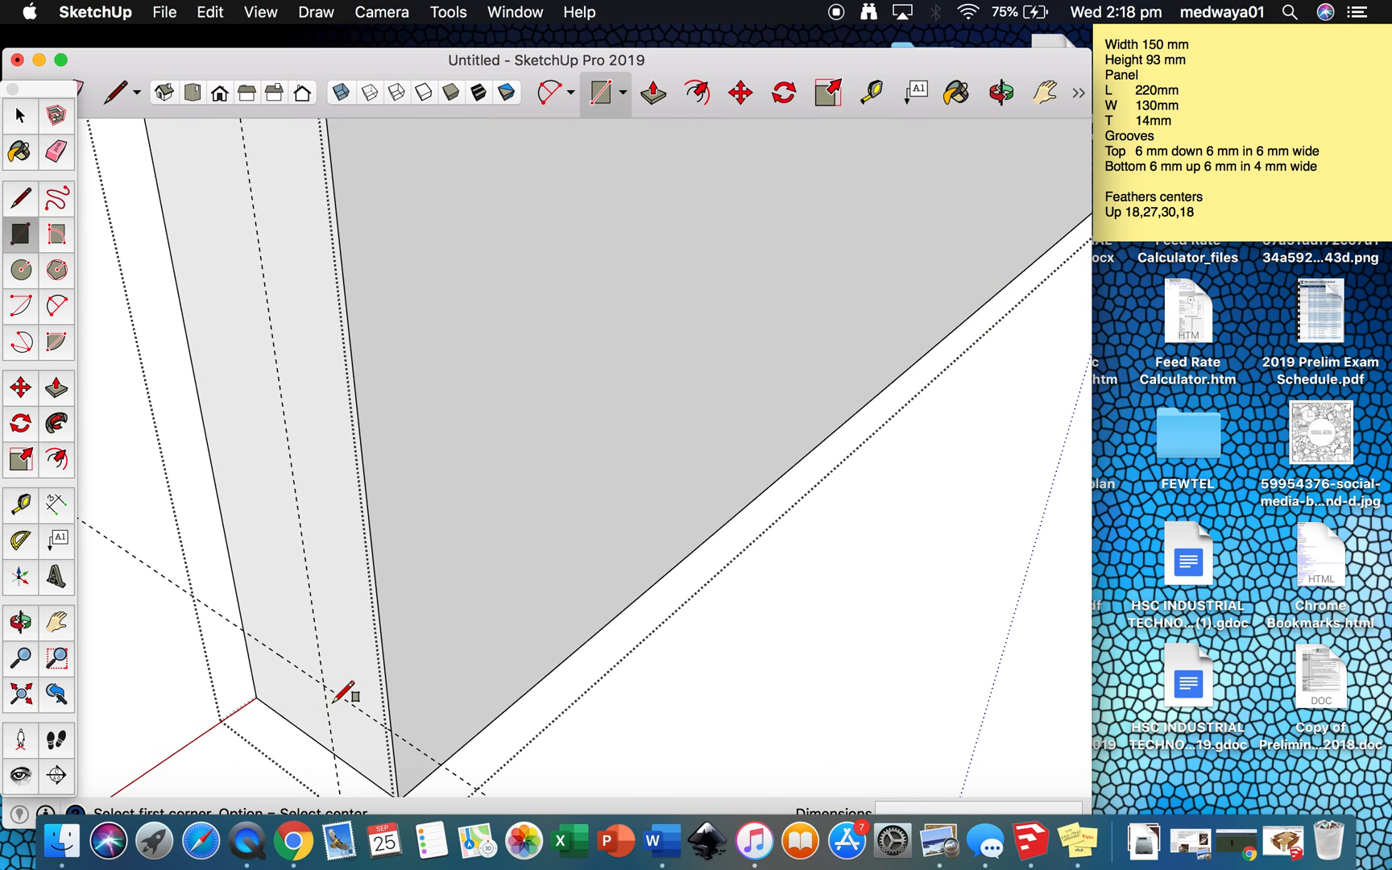
left_click(324, 684)
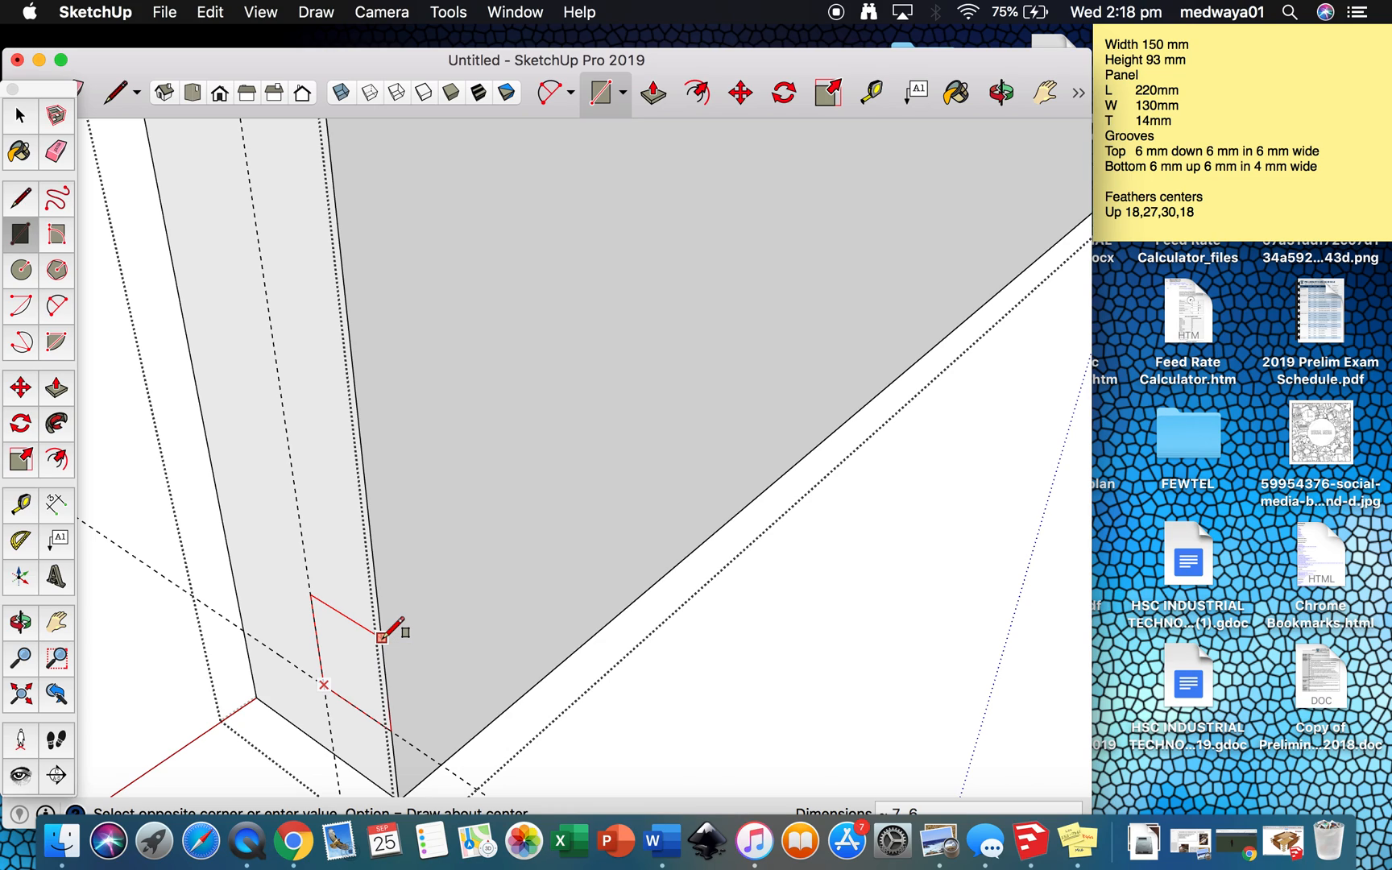
type("4,6")
key("Return")
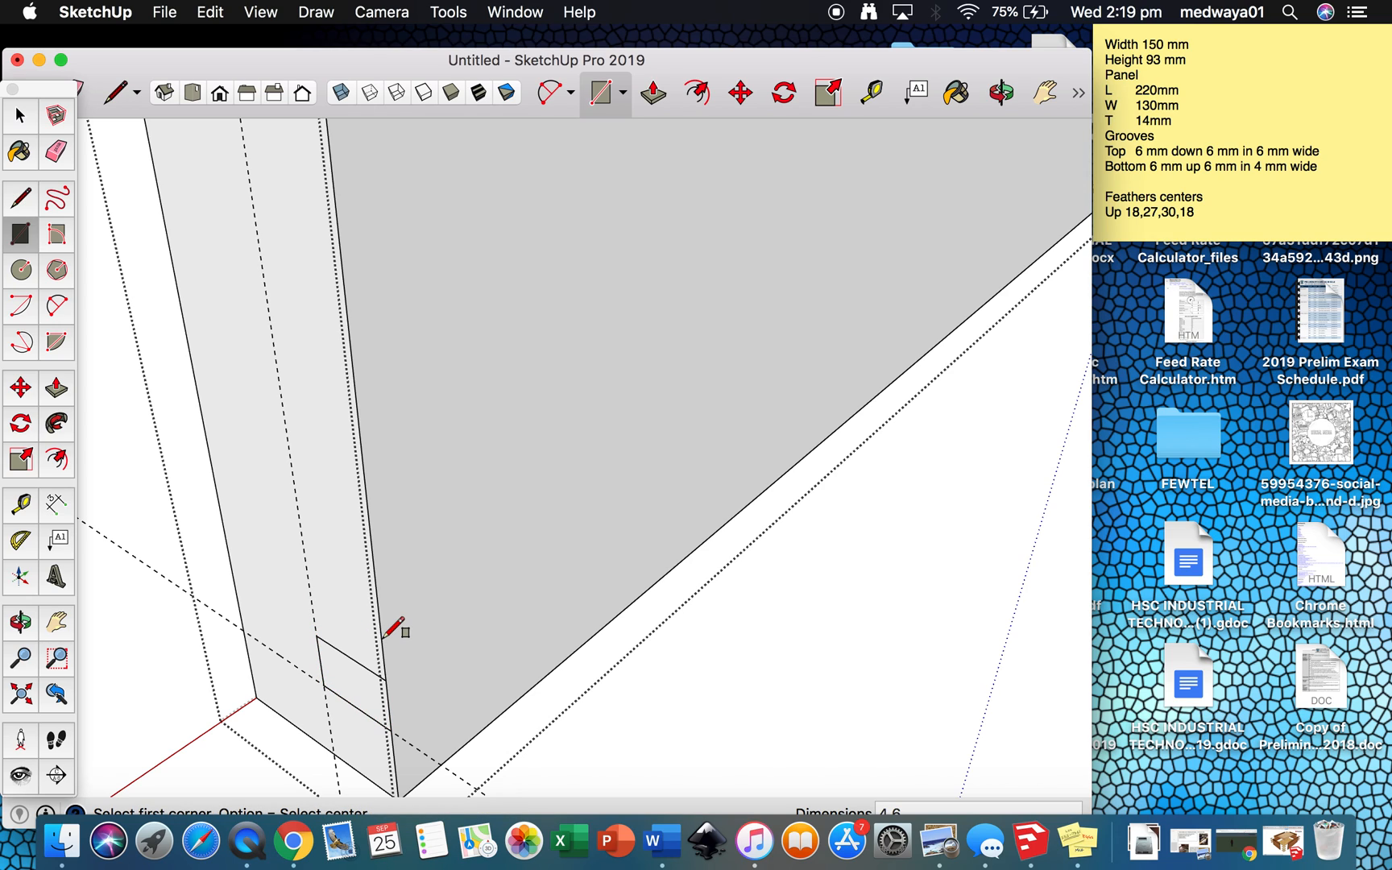
- Push/Pull the rectangle through the board's full 249 mm length to cut the bottom groove, and leave component editing
key("p")
left_click(348, 678)
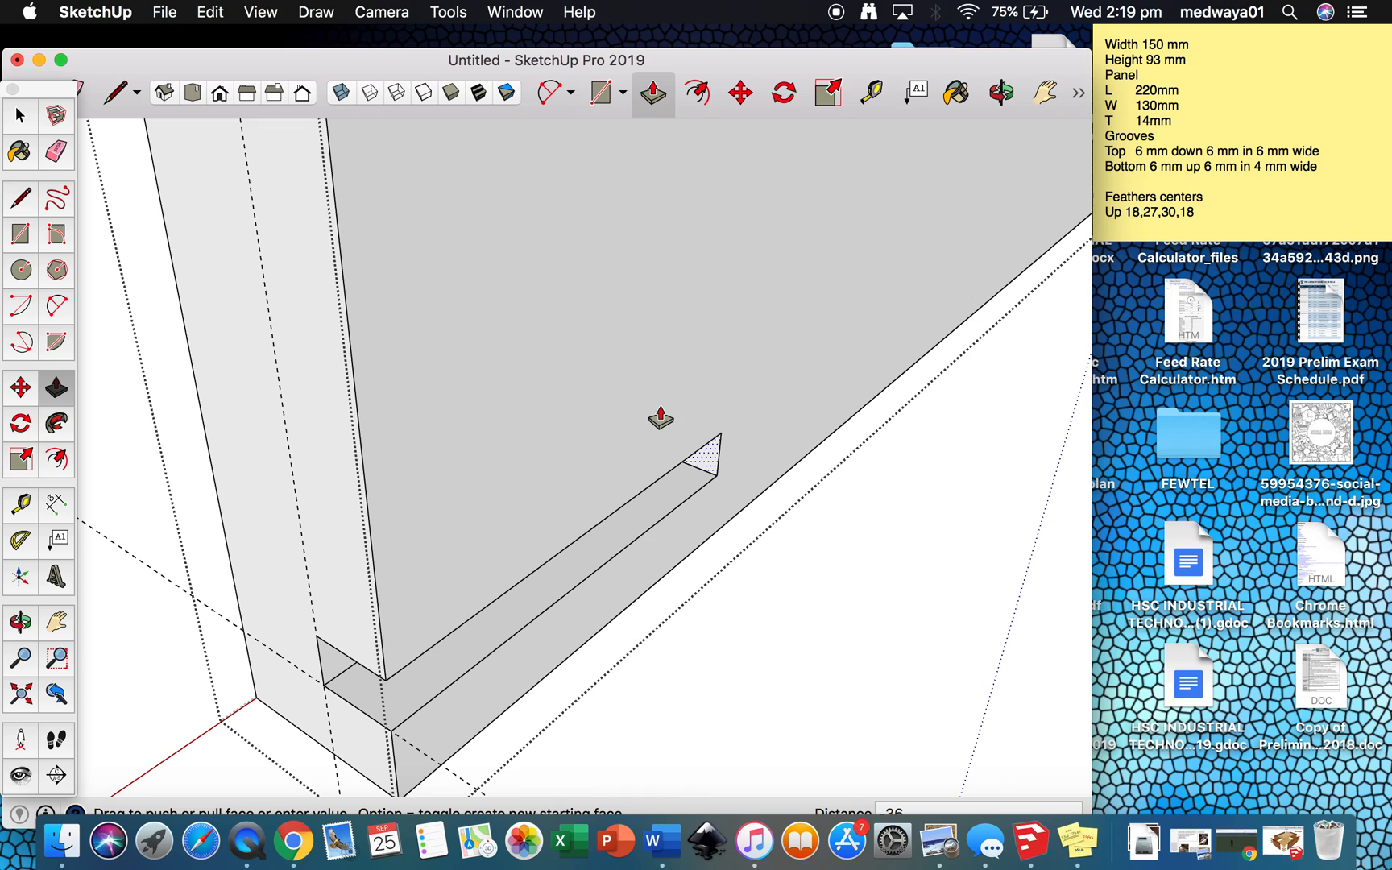
scroll(660, 427, "down", 4)
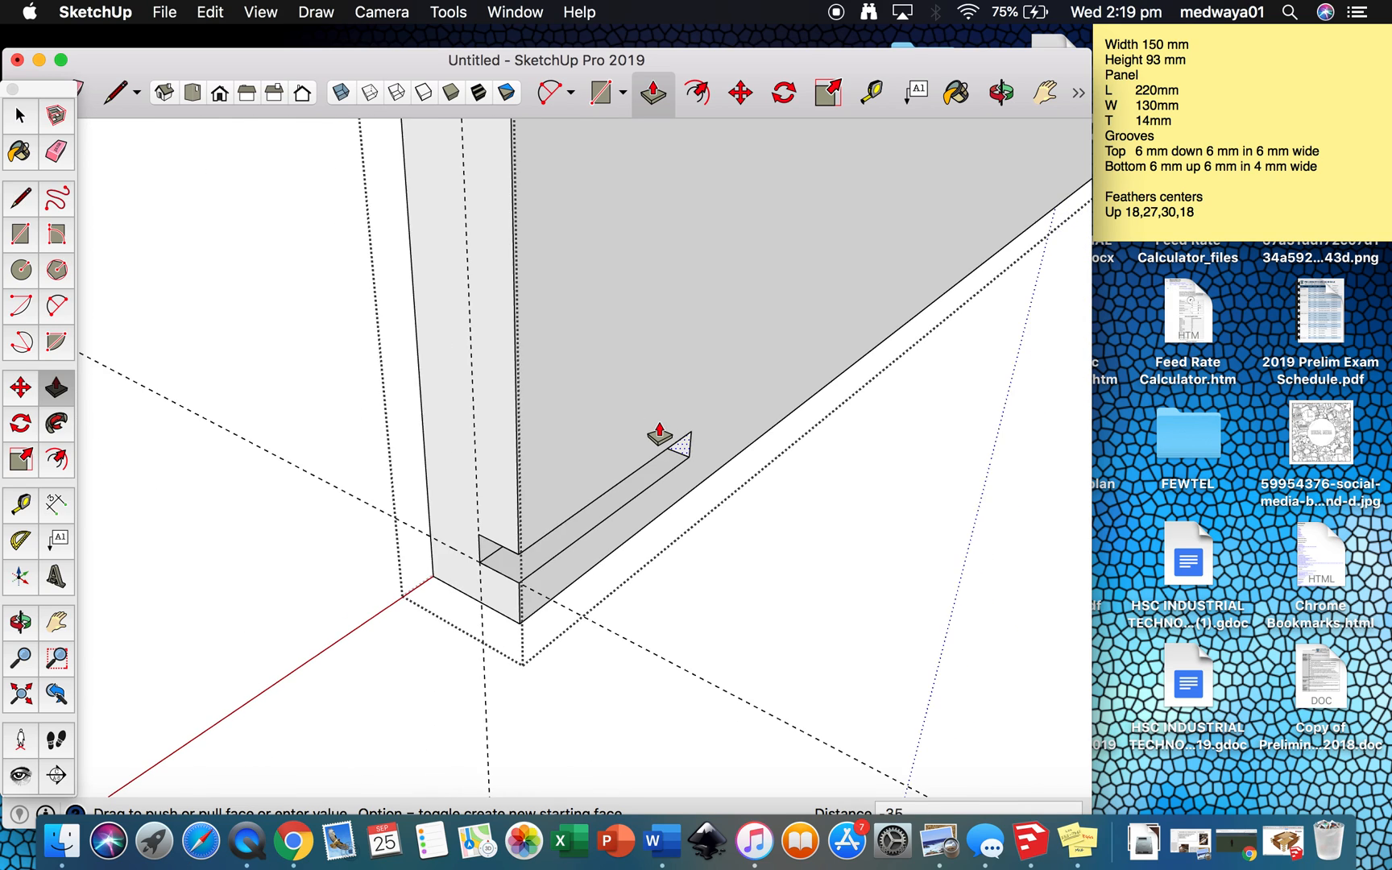
scroll(659, 432, "down", 2)
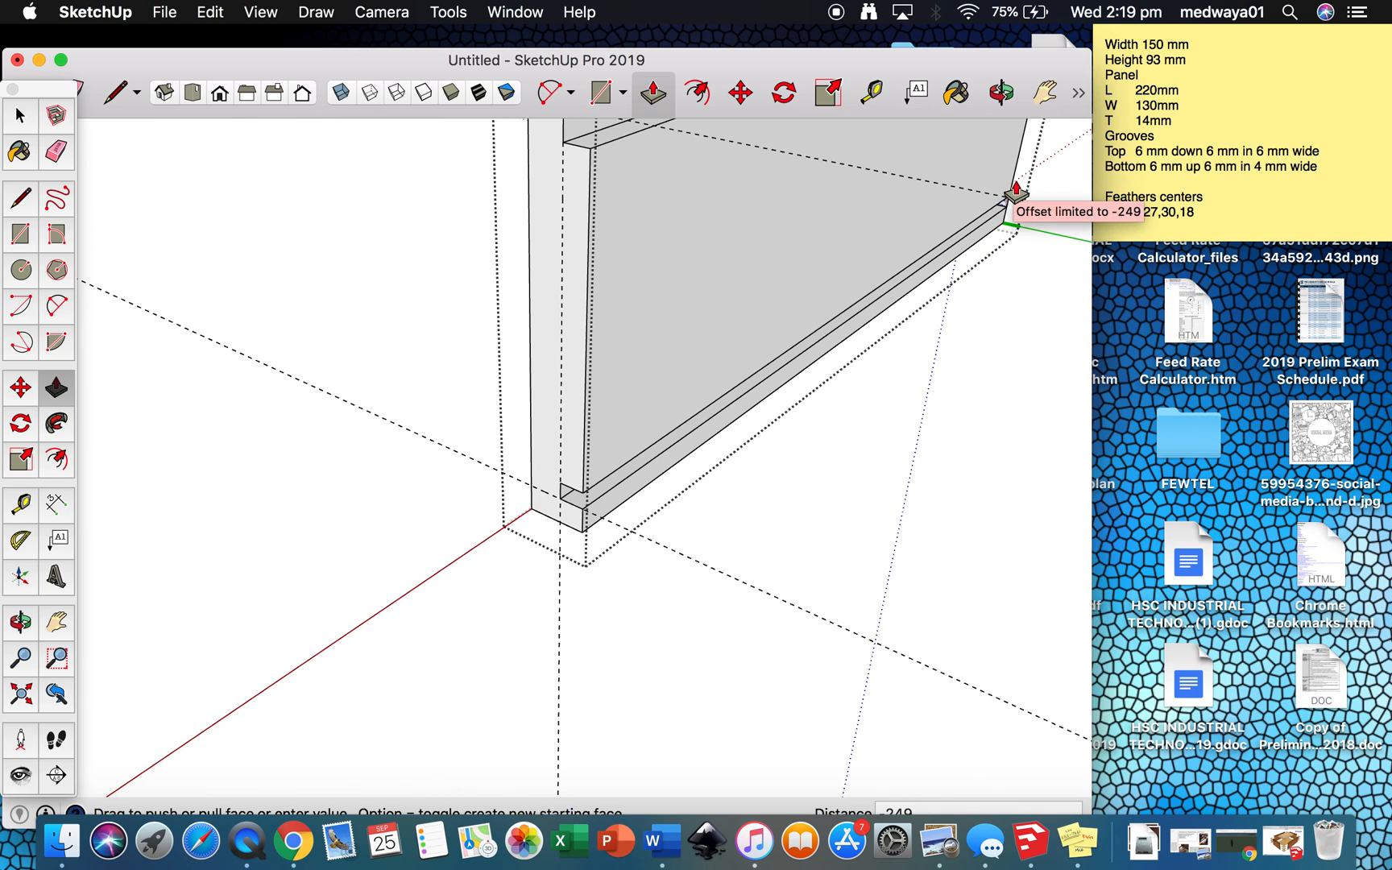
left_click(1017, 169)
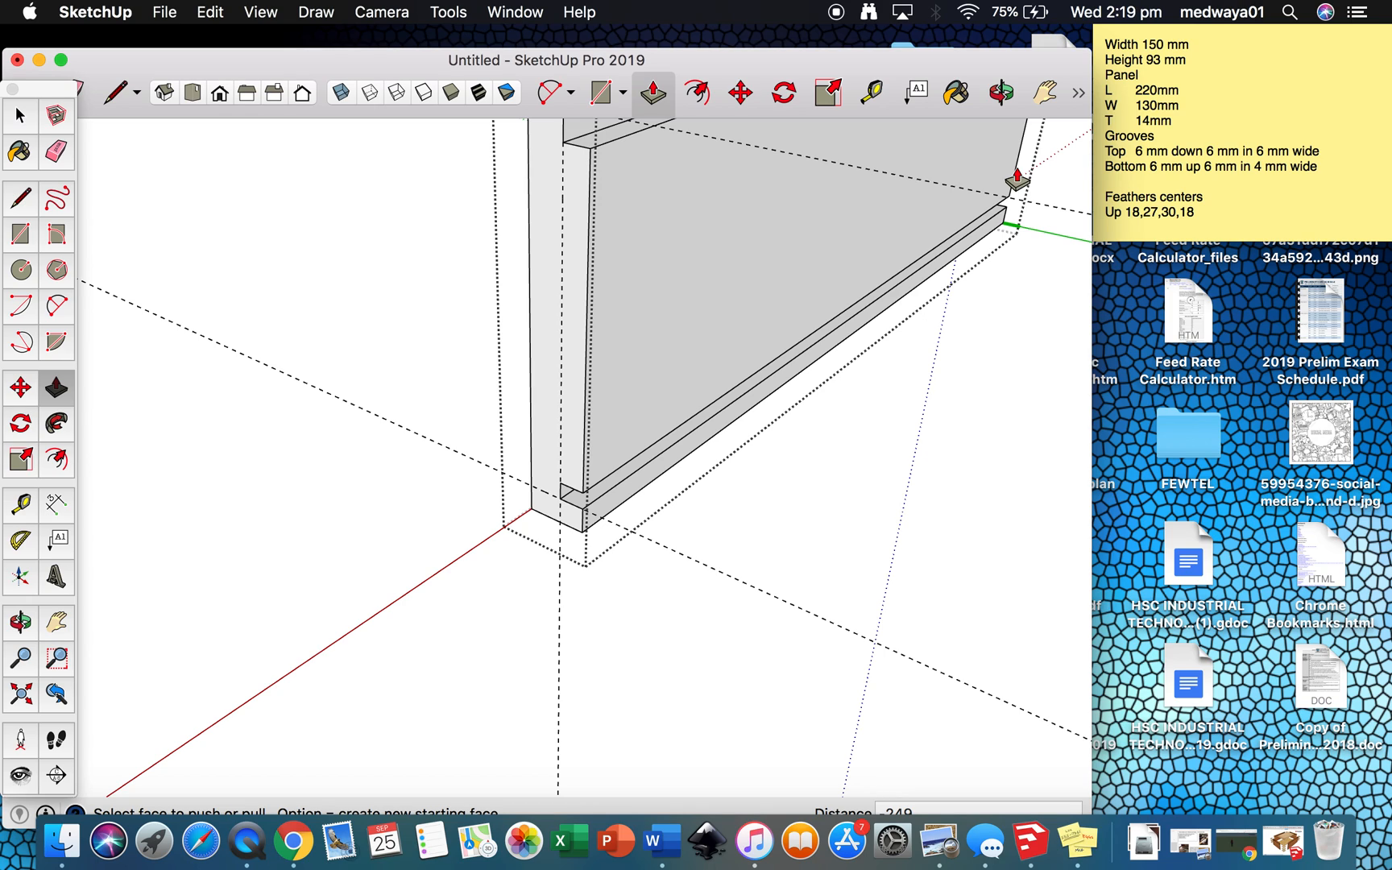
key("space")
left_click(823, 510)
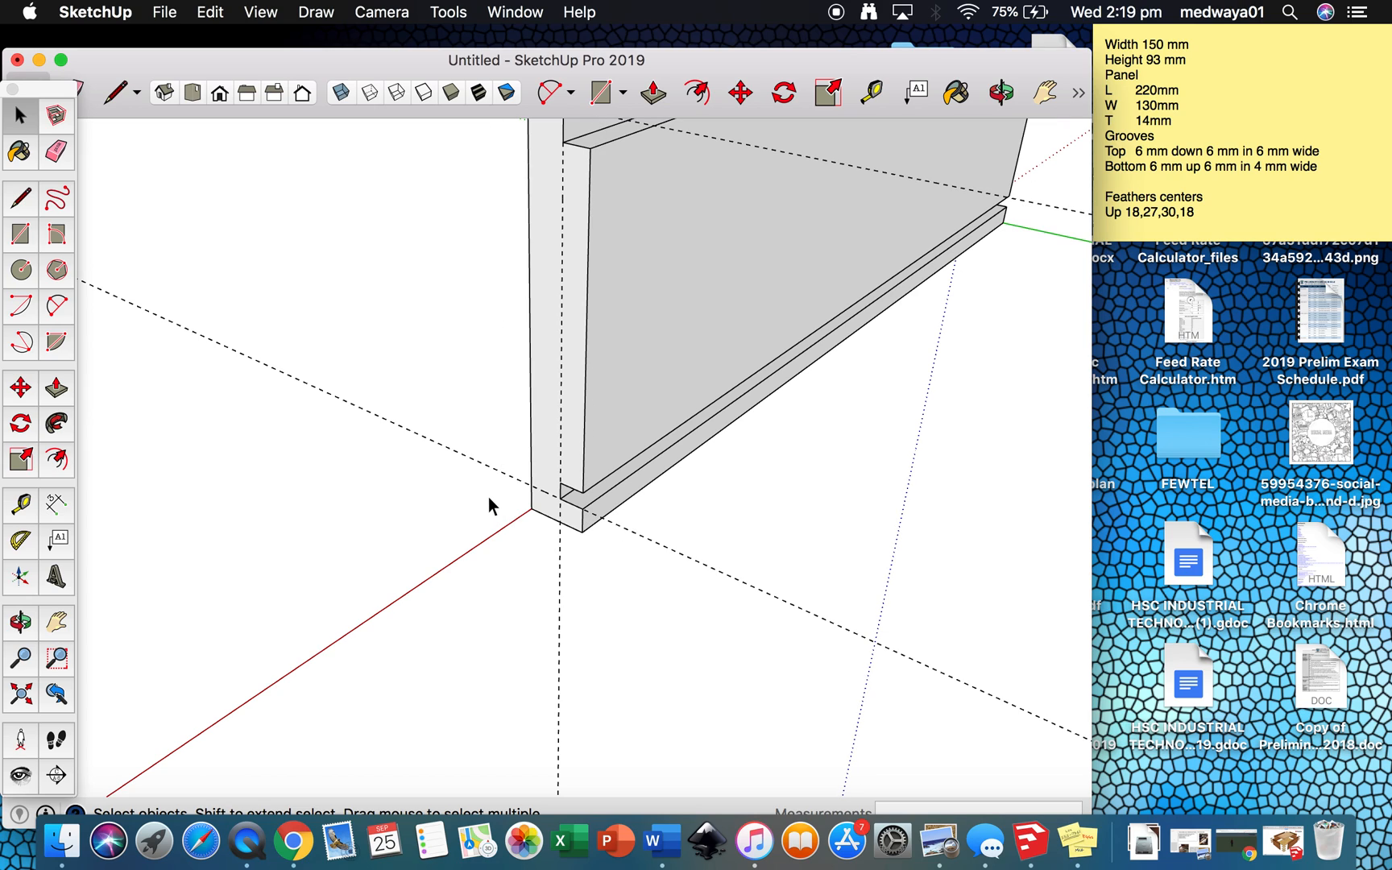
key("shift+z")
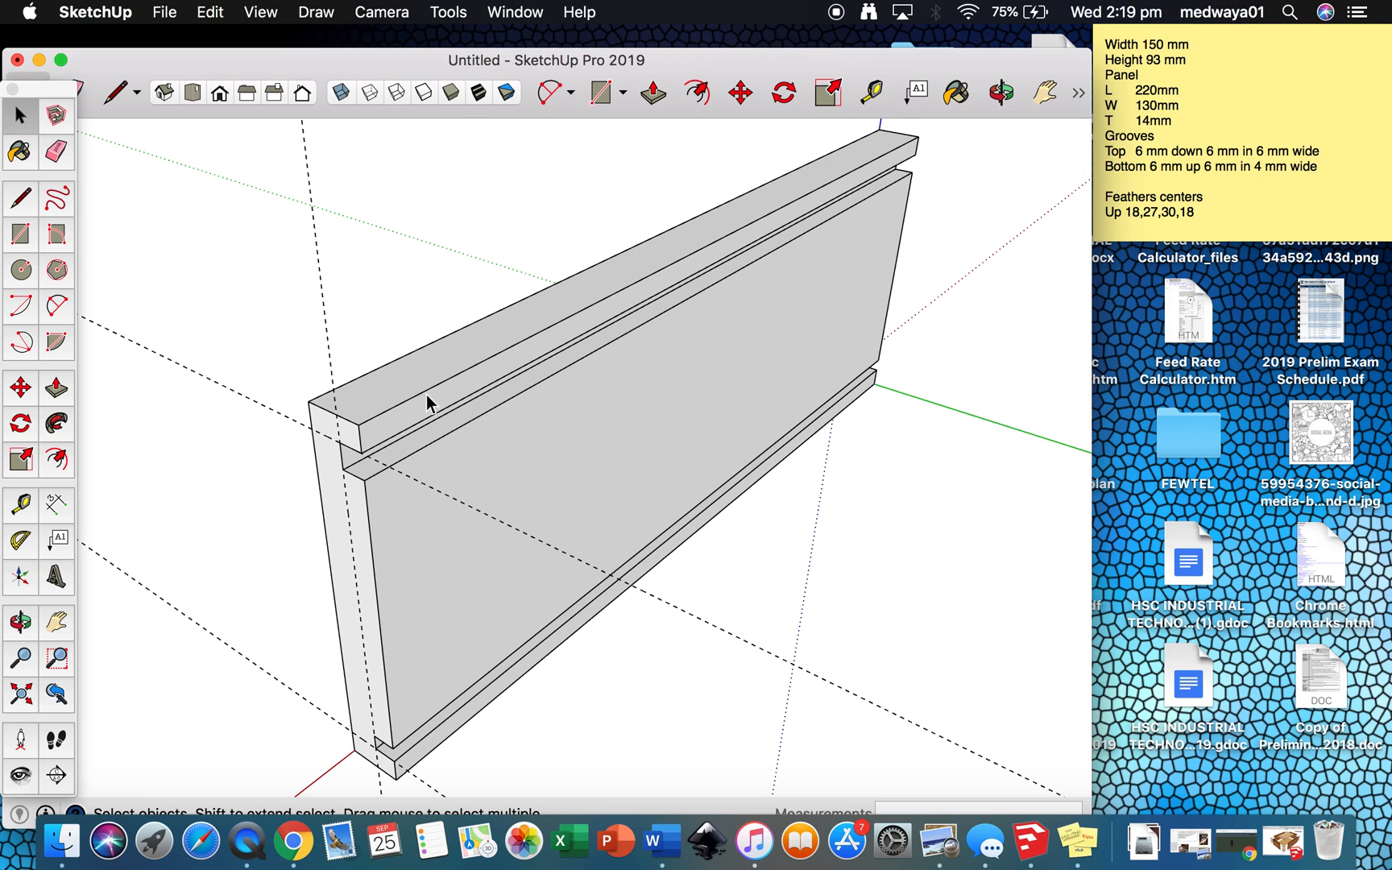
- Inside the component, place a guide across the top face, offset from the end edge by the board's 14 mm thickness
left_click(436, 359)
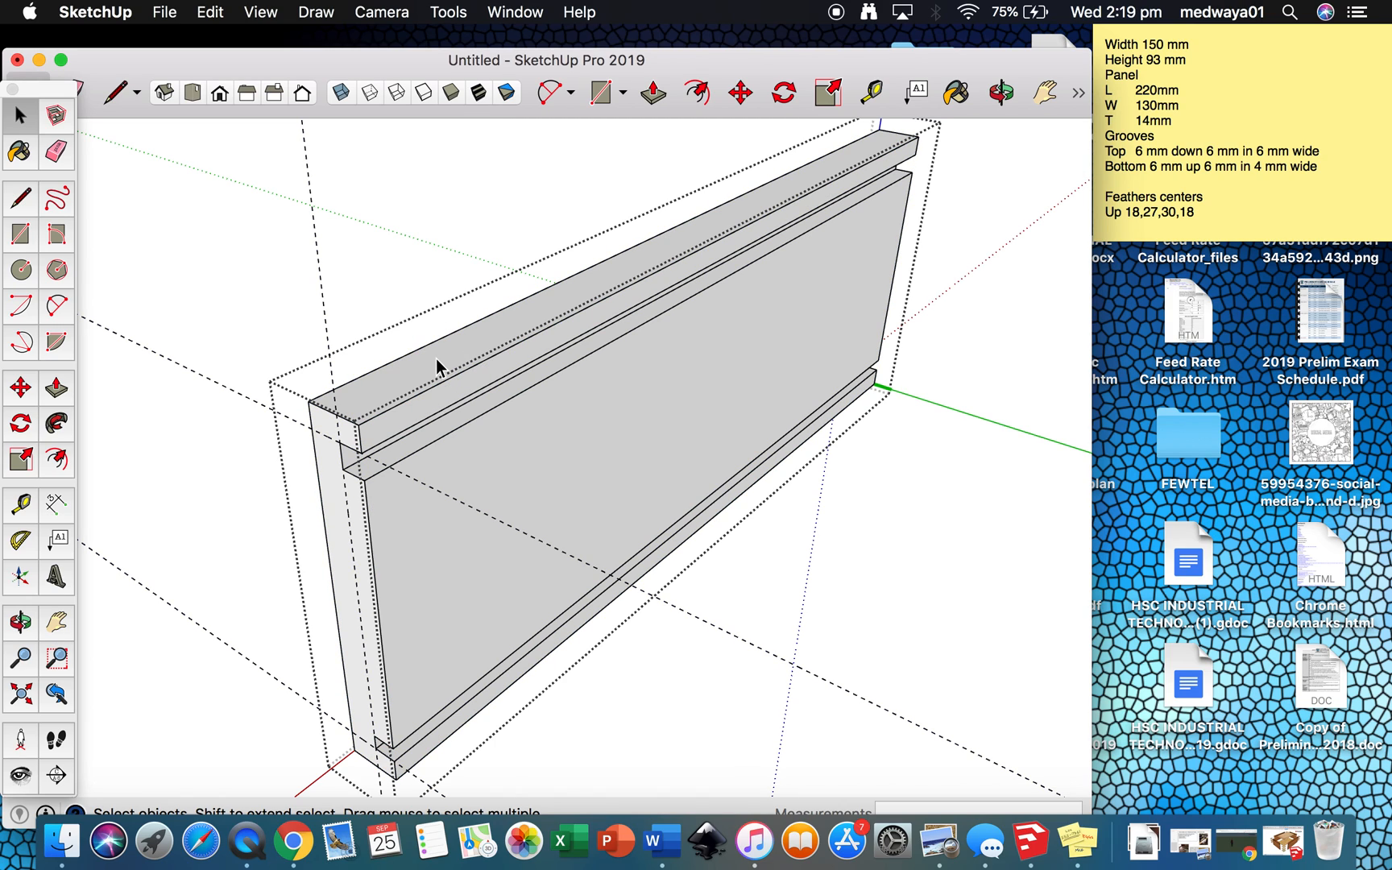
key("t")
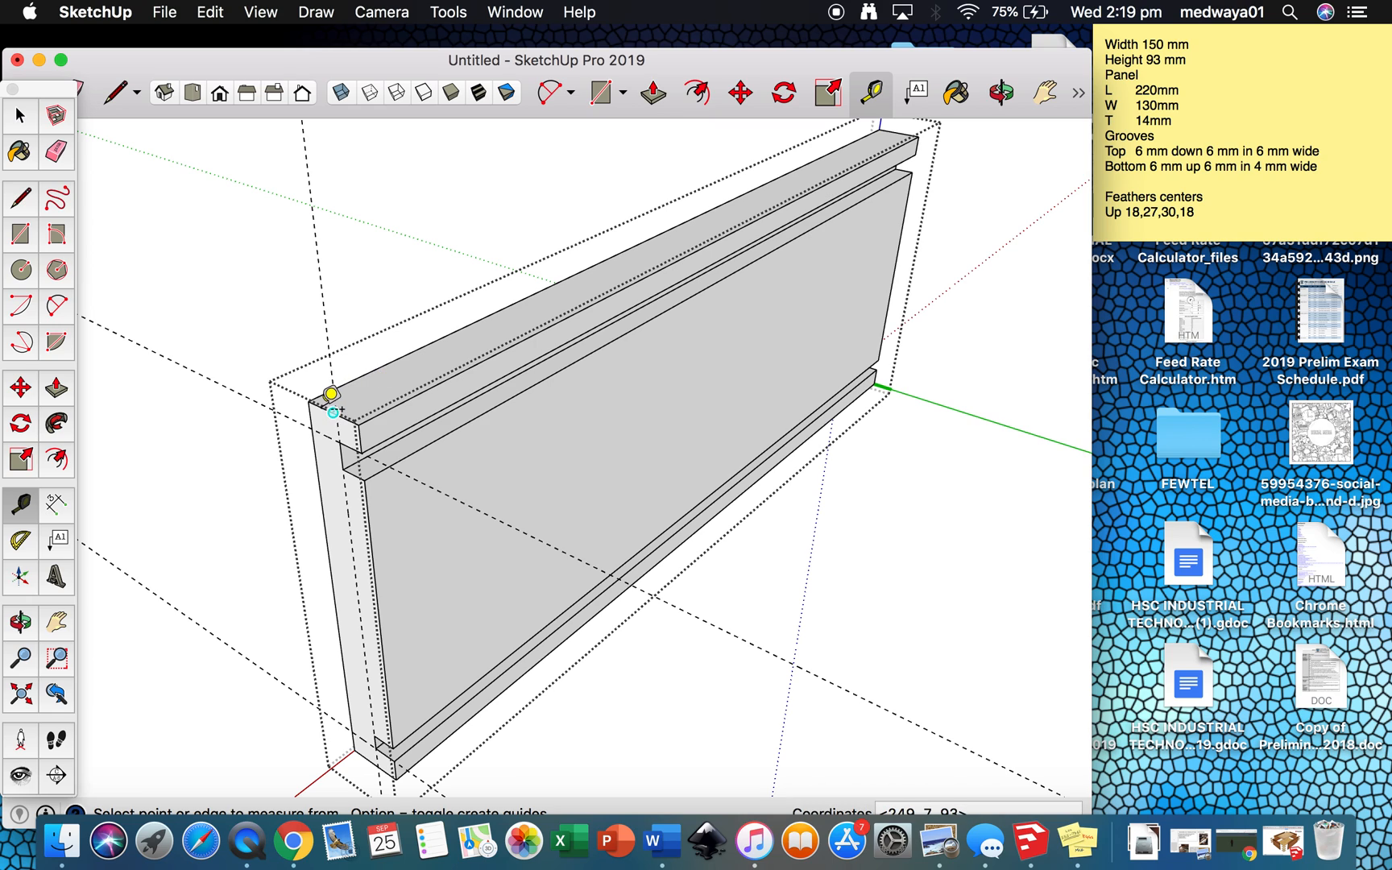
scroll(328, 396, "up", 4)
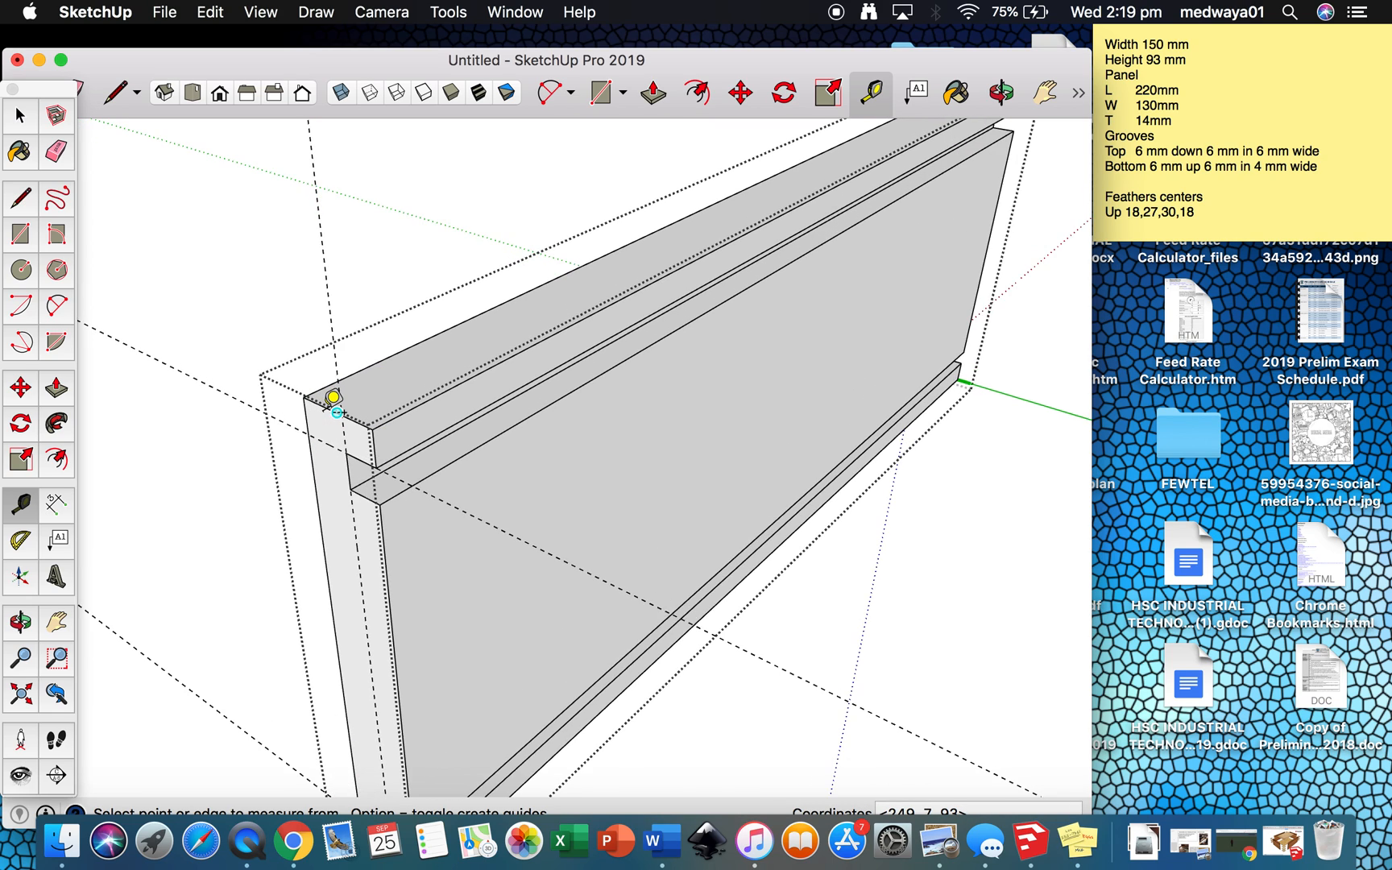
left_click(326, 402)
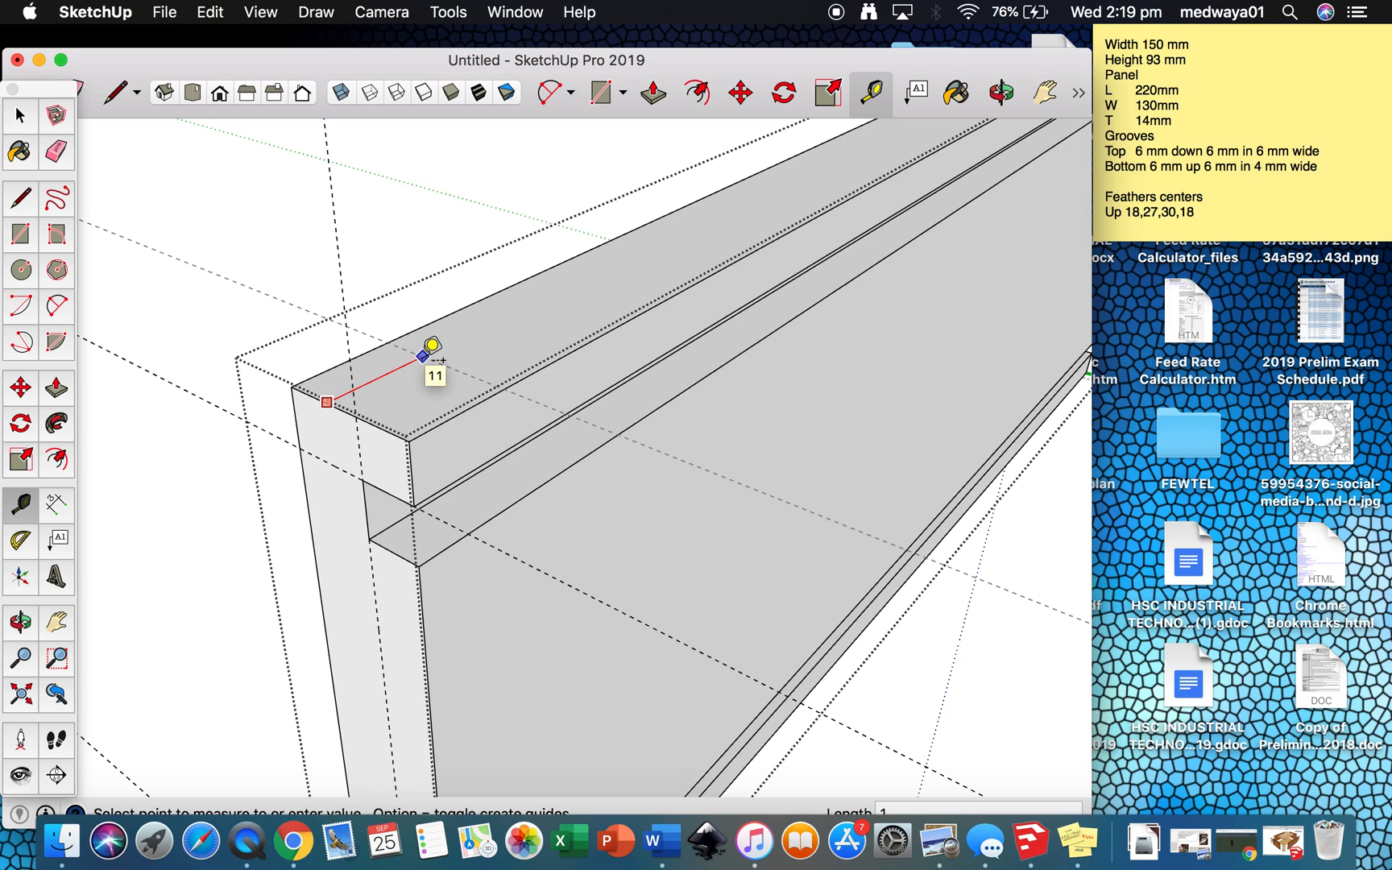
left_click(422, 356)
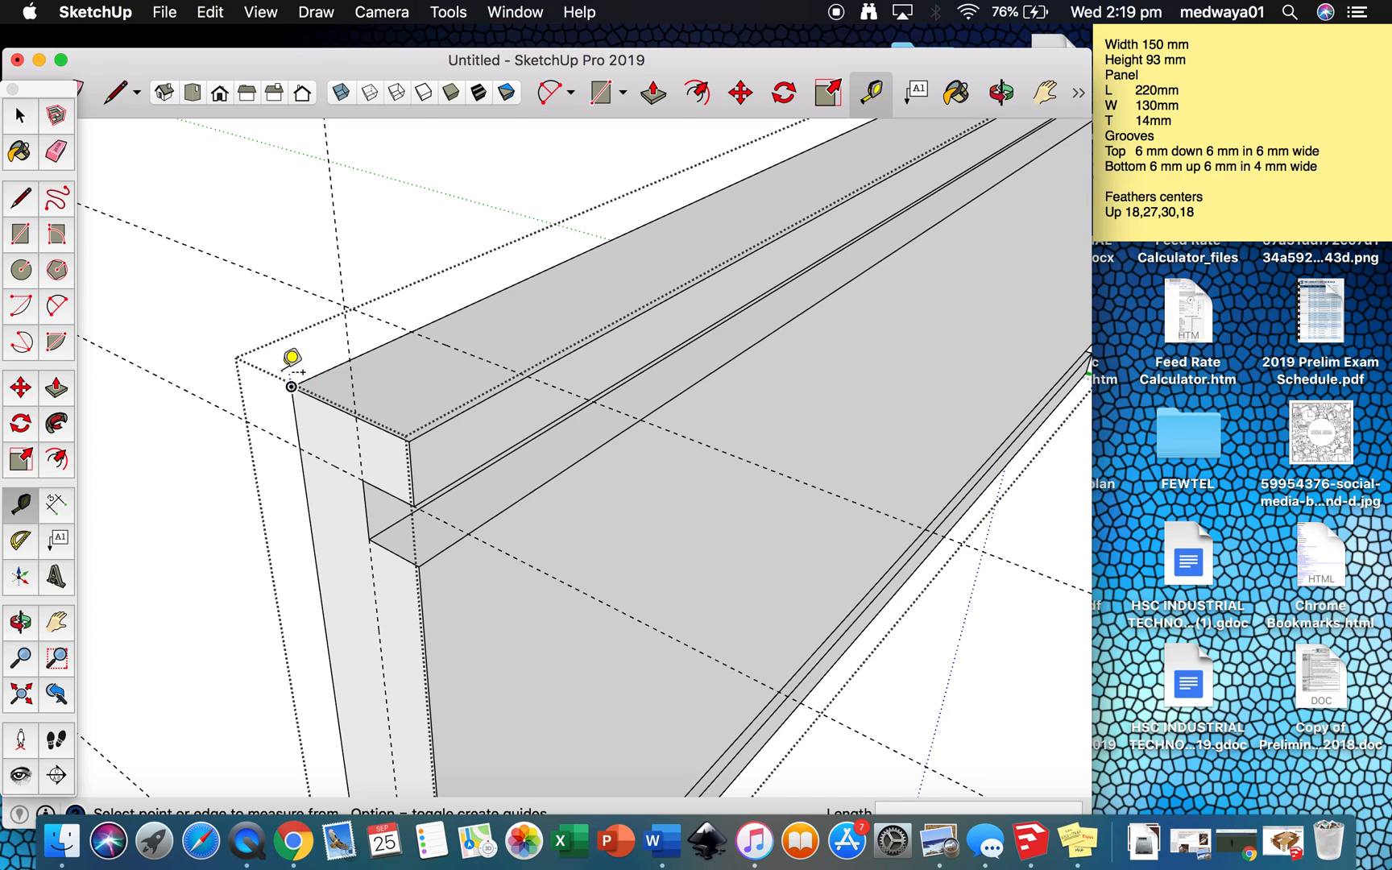
- Try to cut the mitre by drawing a diagonal on the component's top face and pushing the triangle down 6 mm, and undo both
key("l")
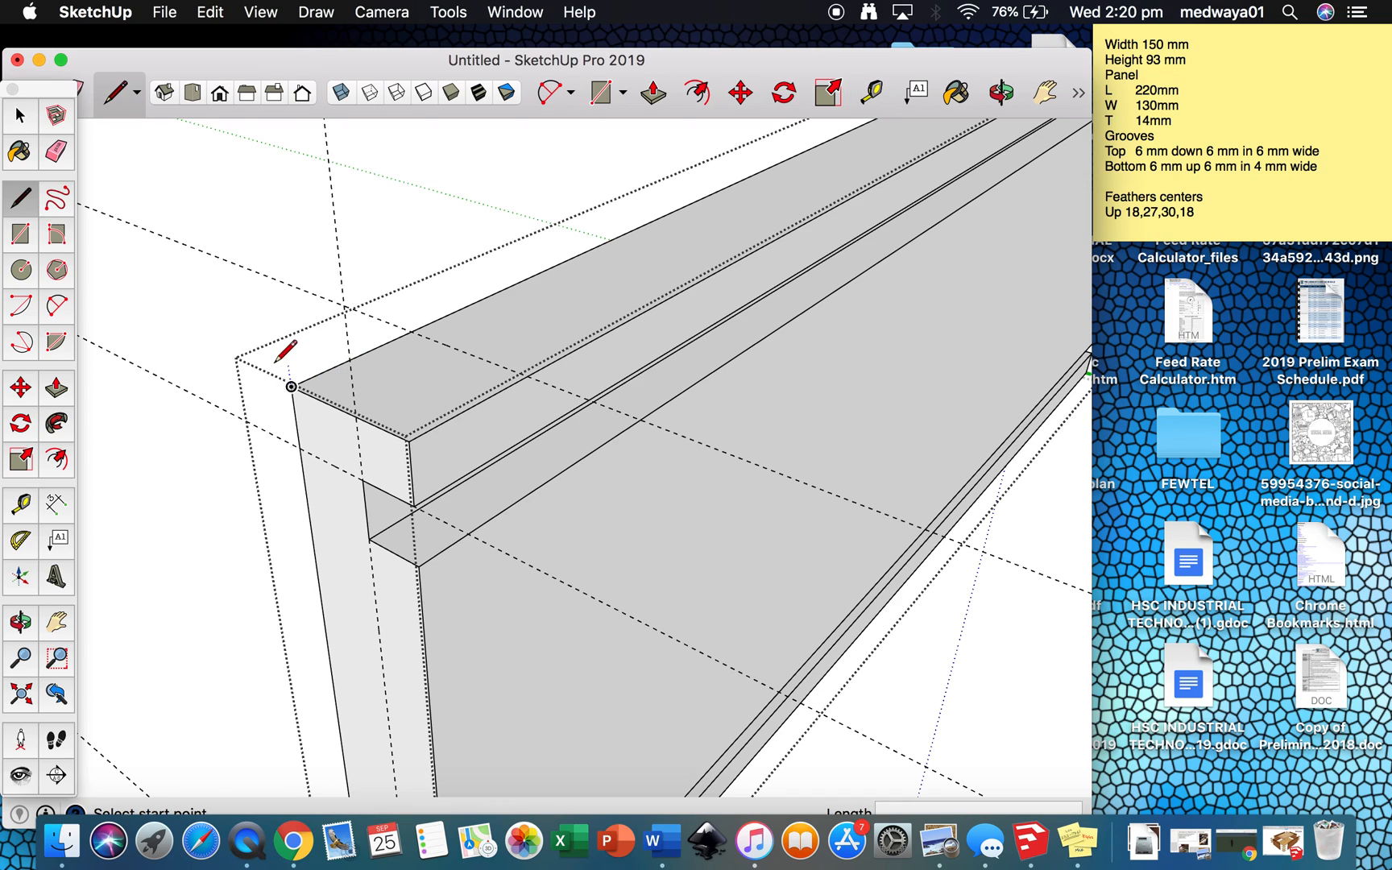
left_click(292, 387)
left_click(530, 375)
key("p")
left_click_drag(418, 403, 415, 506)
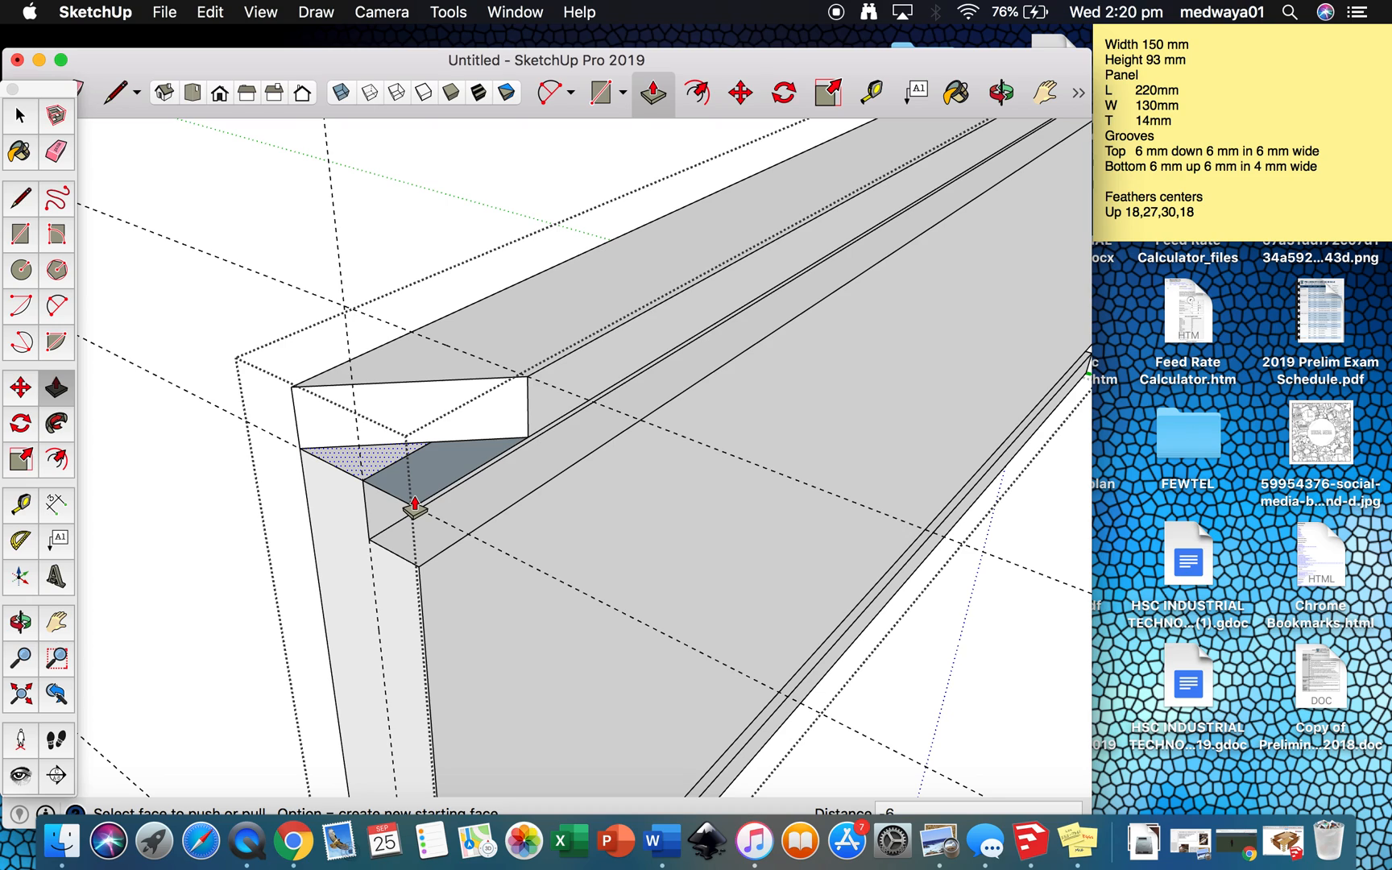
key("super+z")
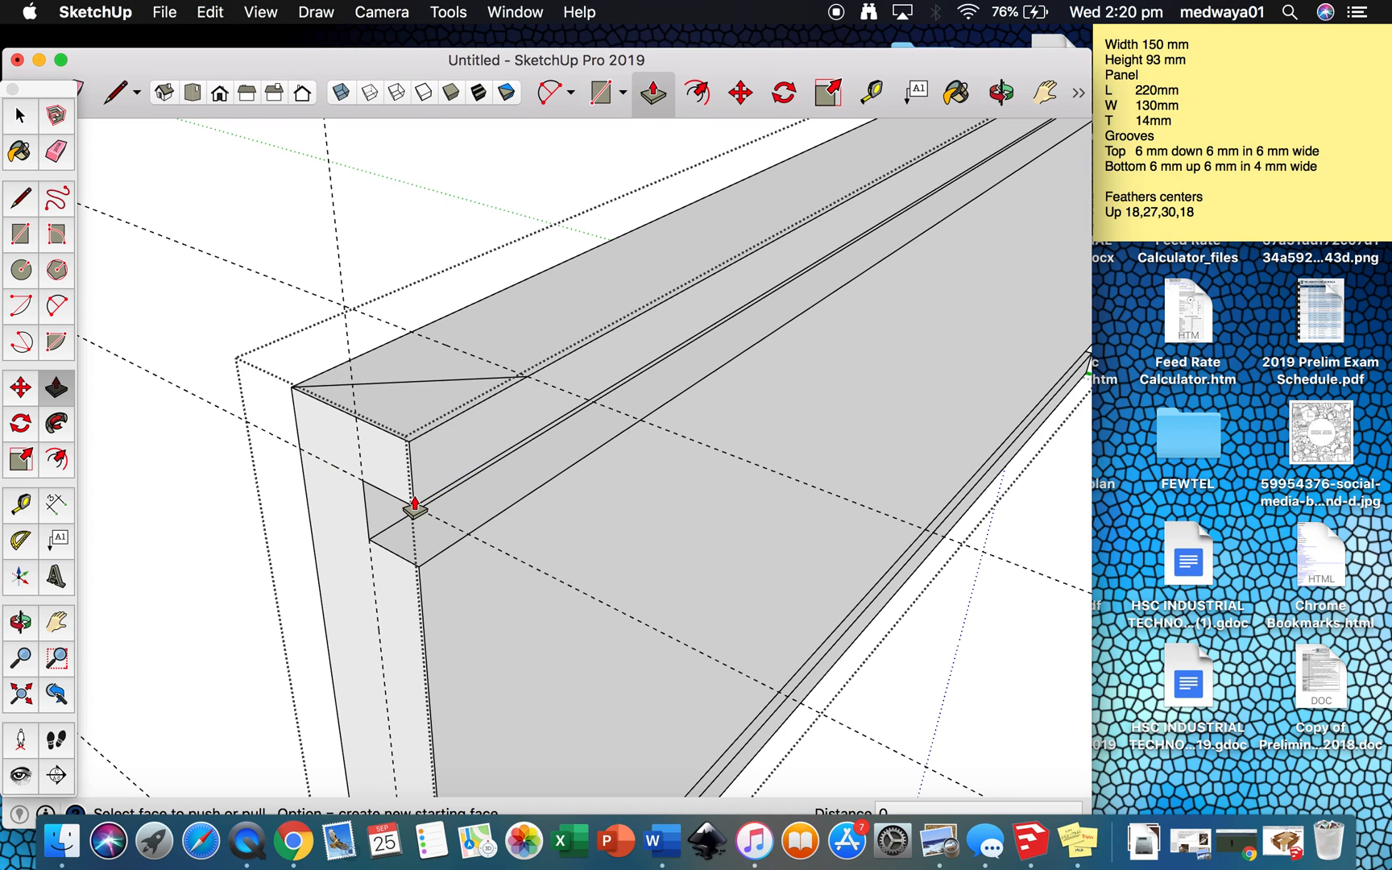
key("super+z")
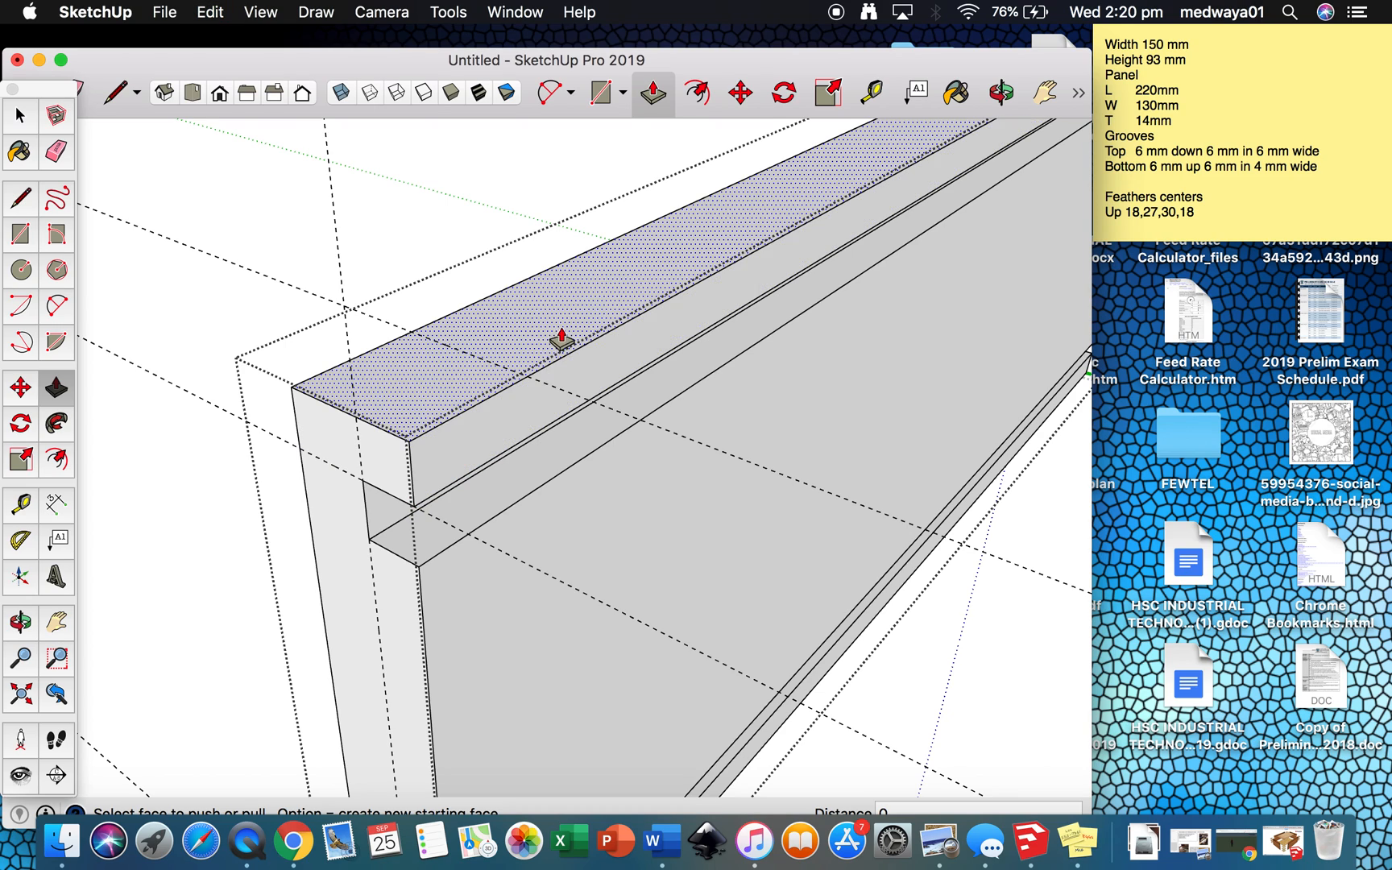
- Outside the component, draw a triangle on the top face joining the outer corner, the guide's intersection with the inner edge and the inner corner
key("space")
left_click(360, 241)
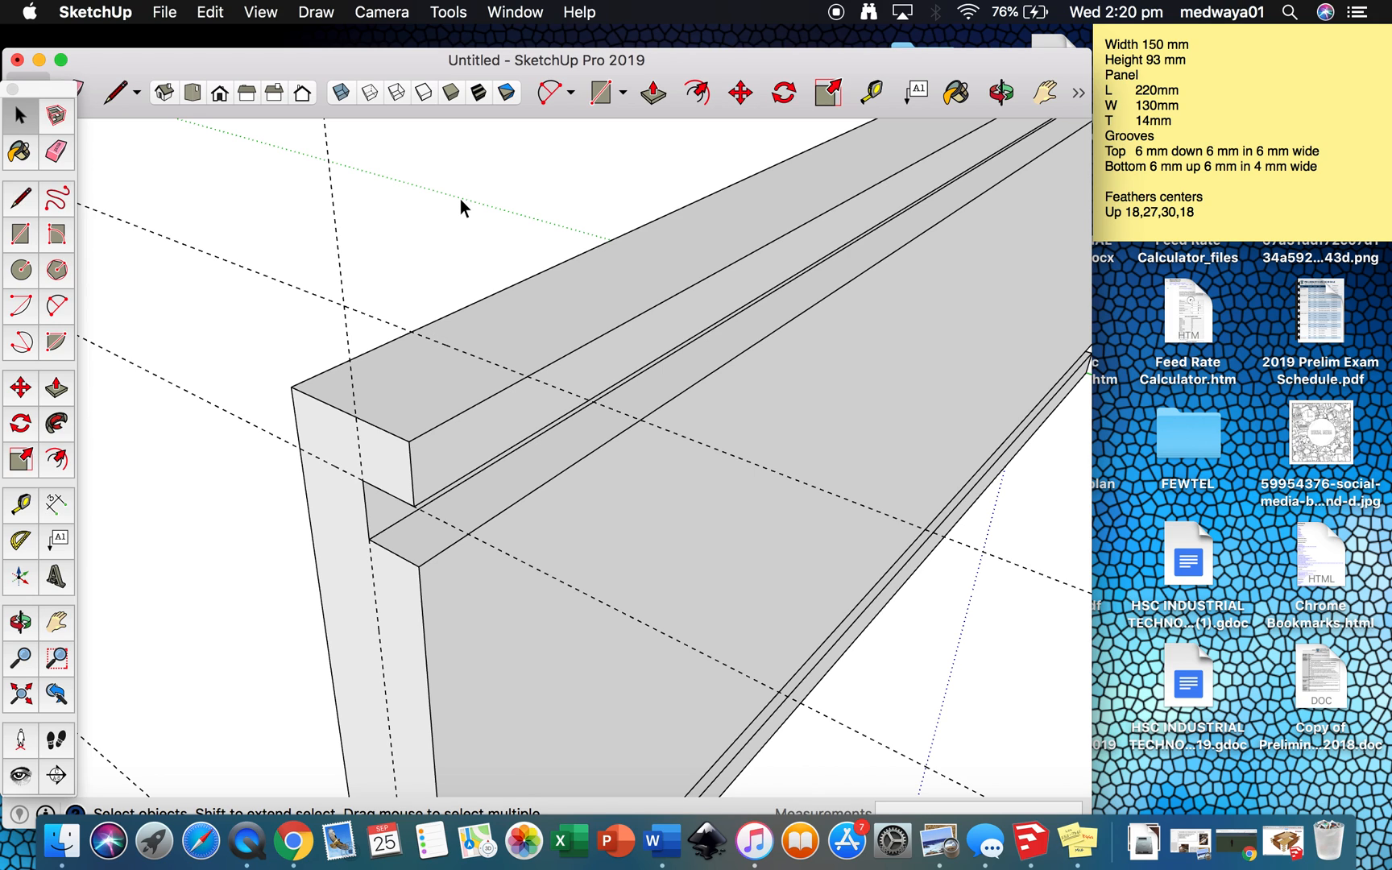
scroll(460, 199, "up", 3)
scroll(460, 199, "down", 5)
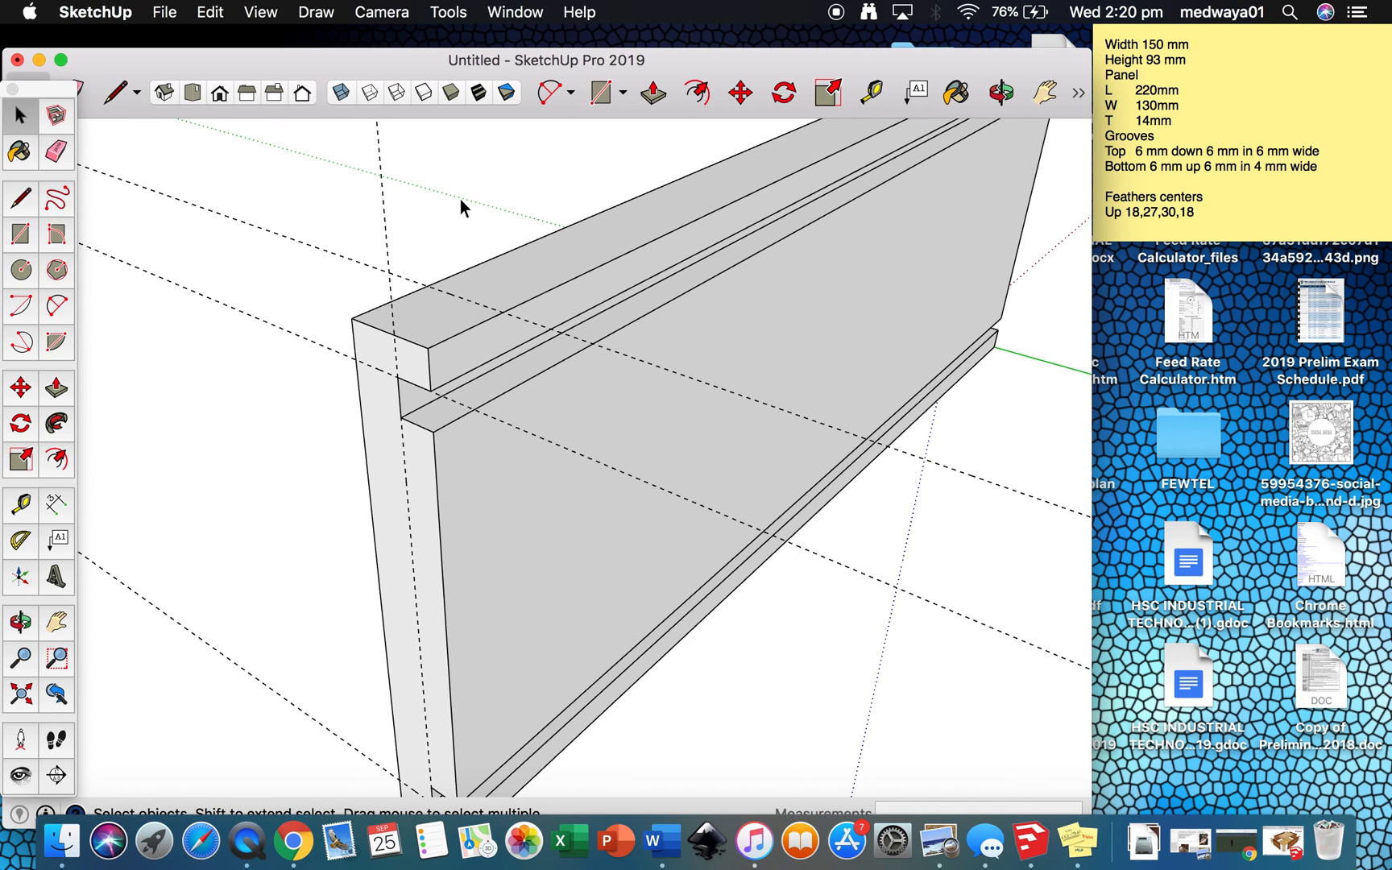
scroll(460, 199, "down", 1)
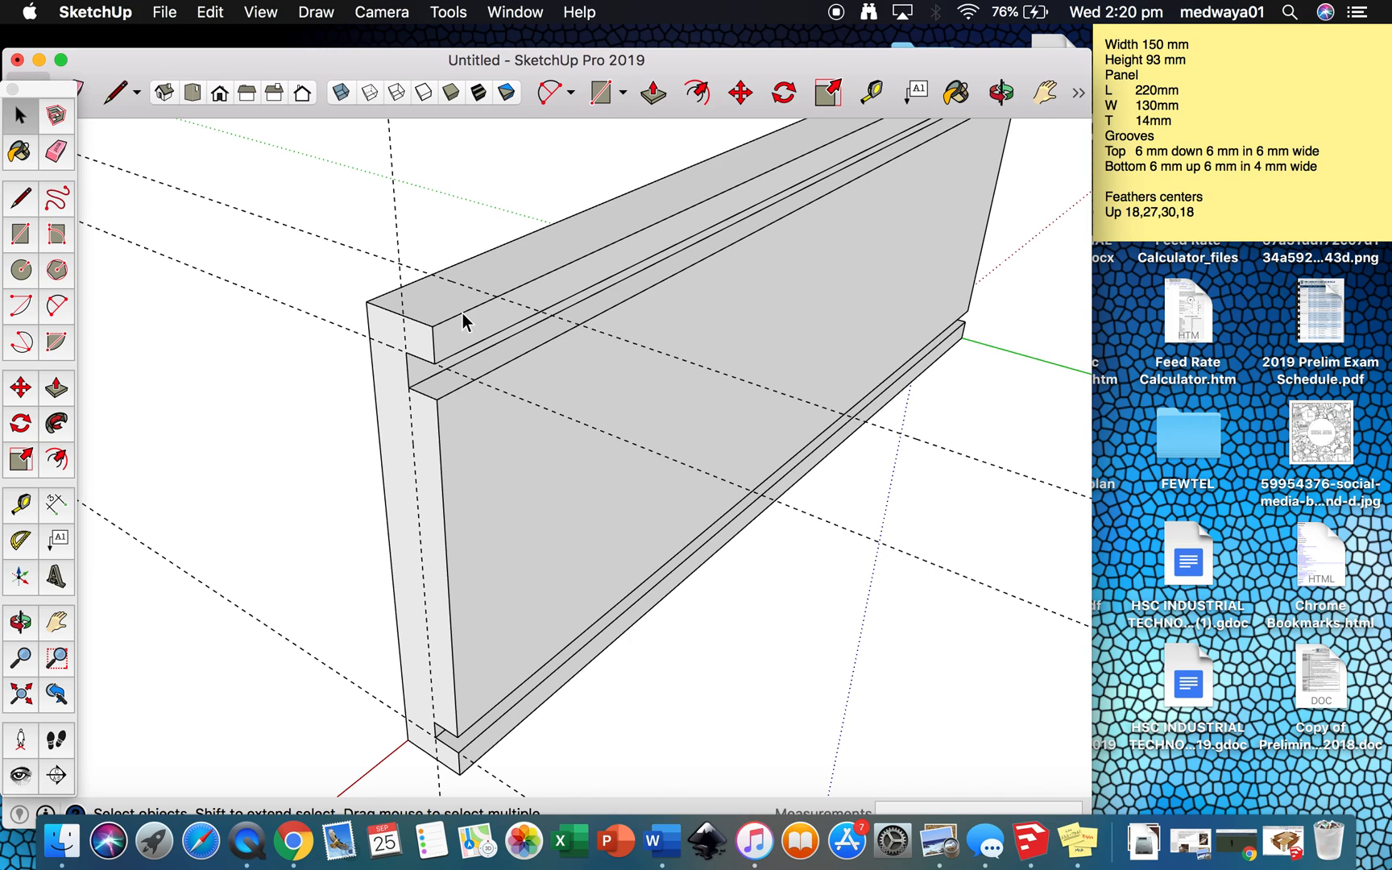
key("l")
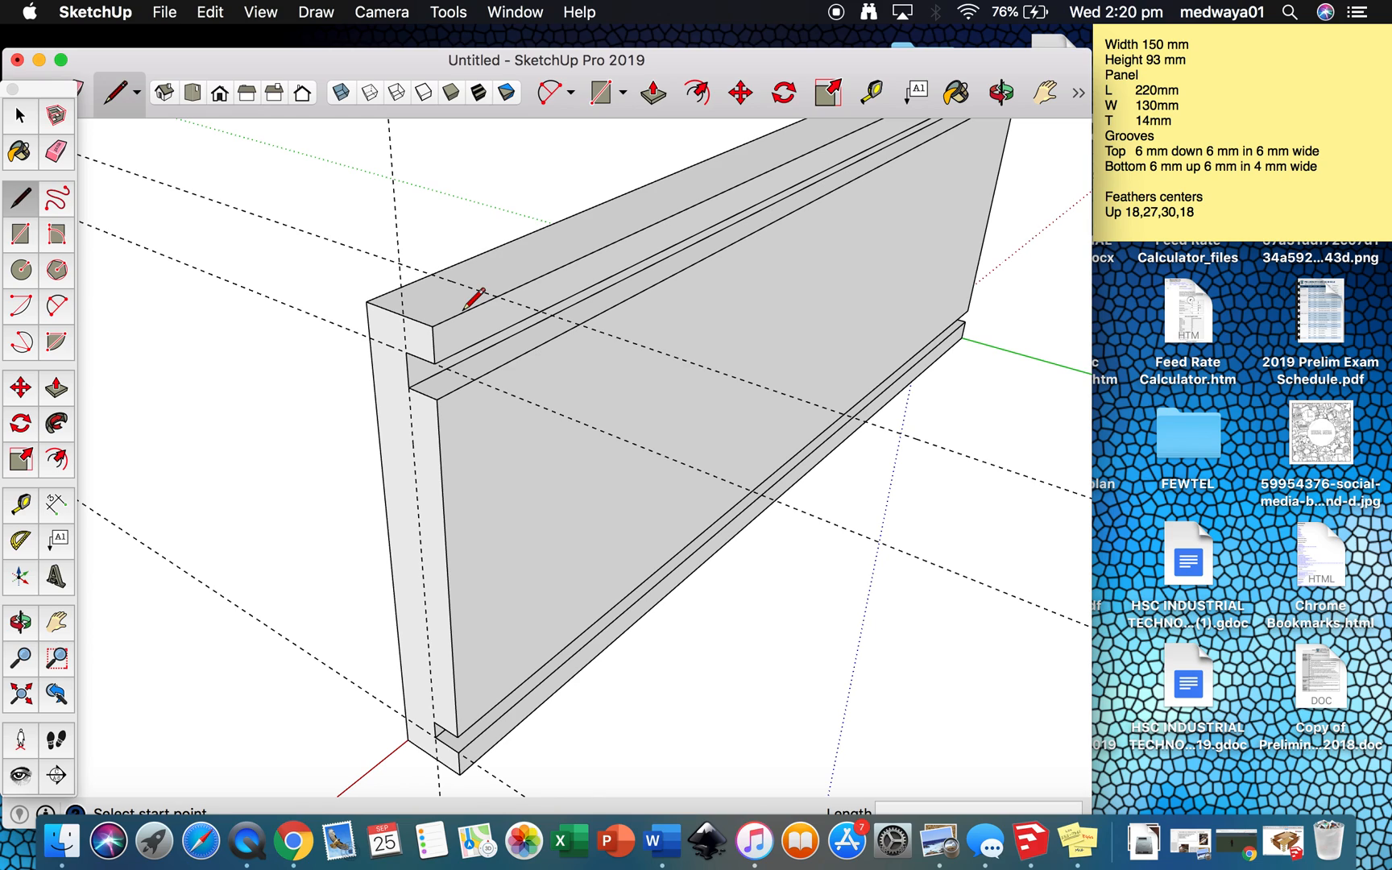
left_click(366, 302)
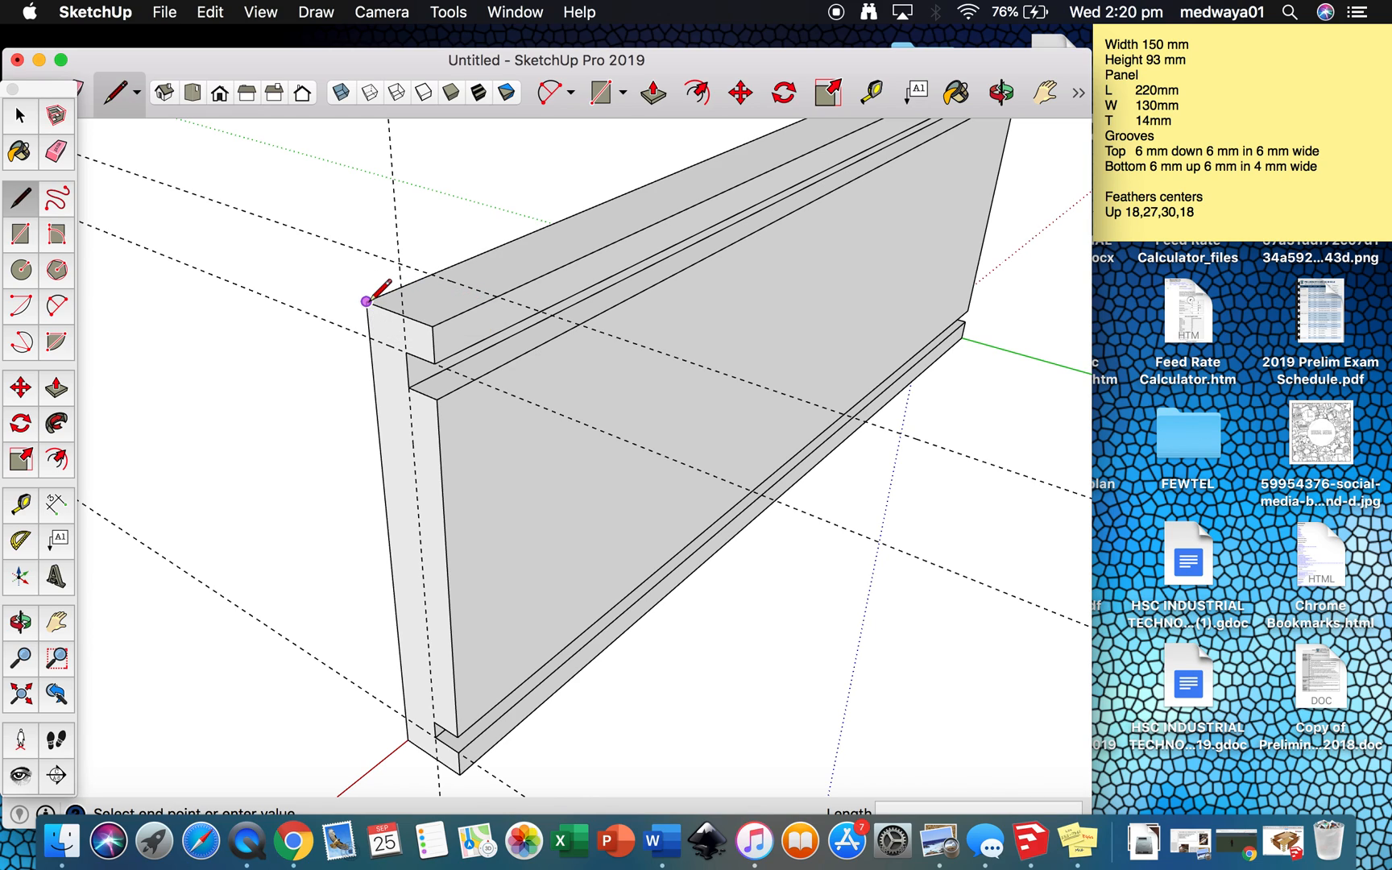
left_click(496, 297)
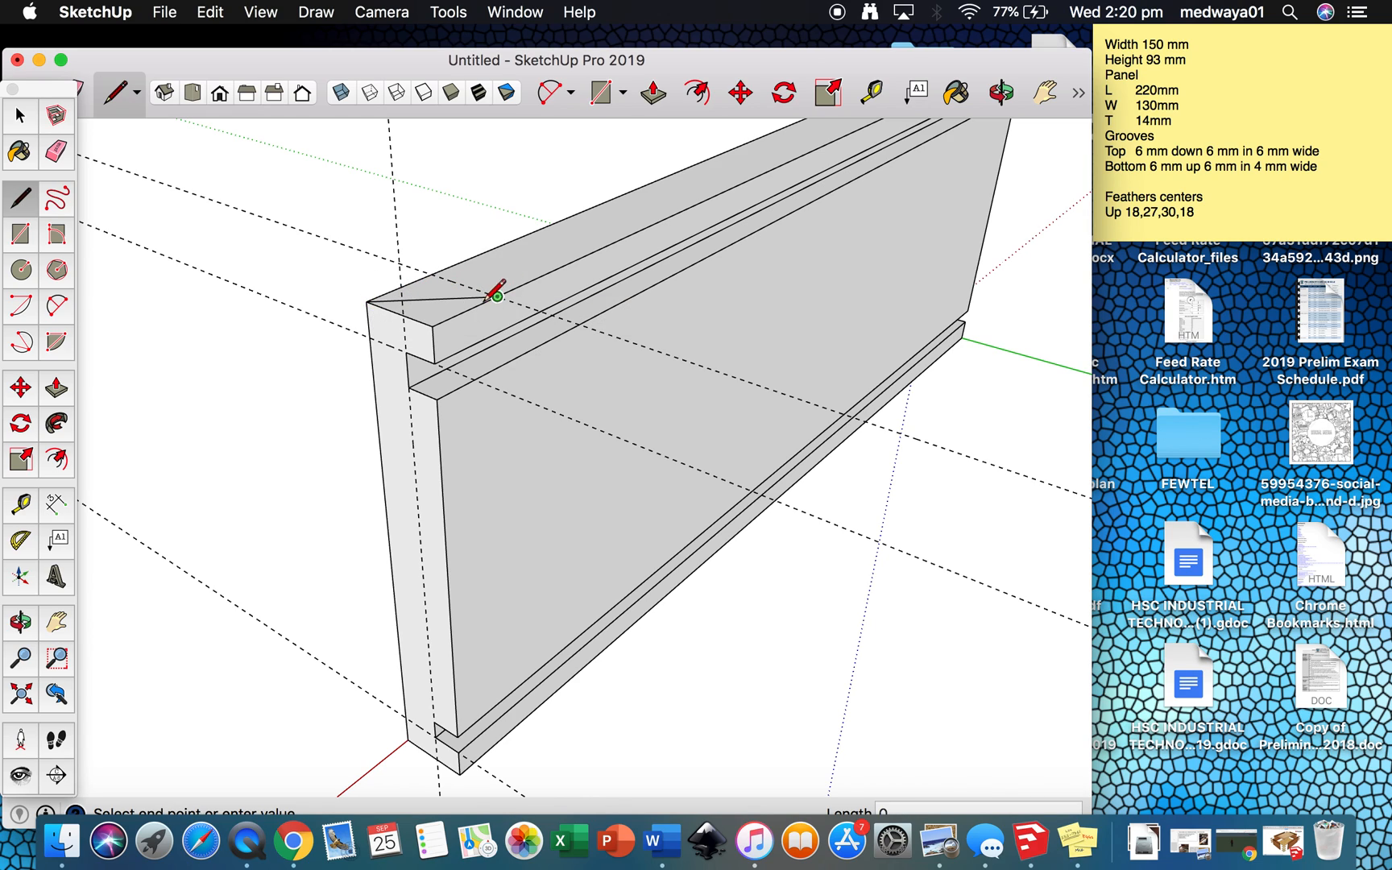
left_click(433, 326)
left_click(370, 303)
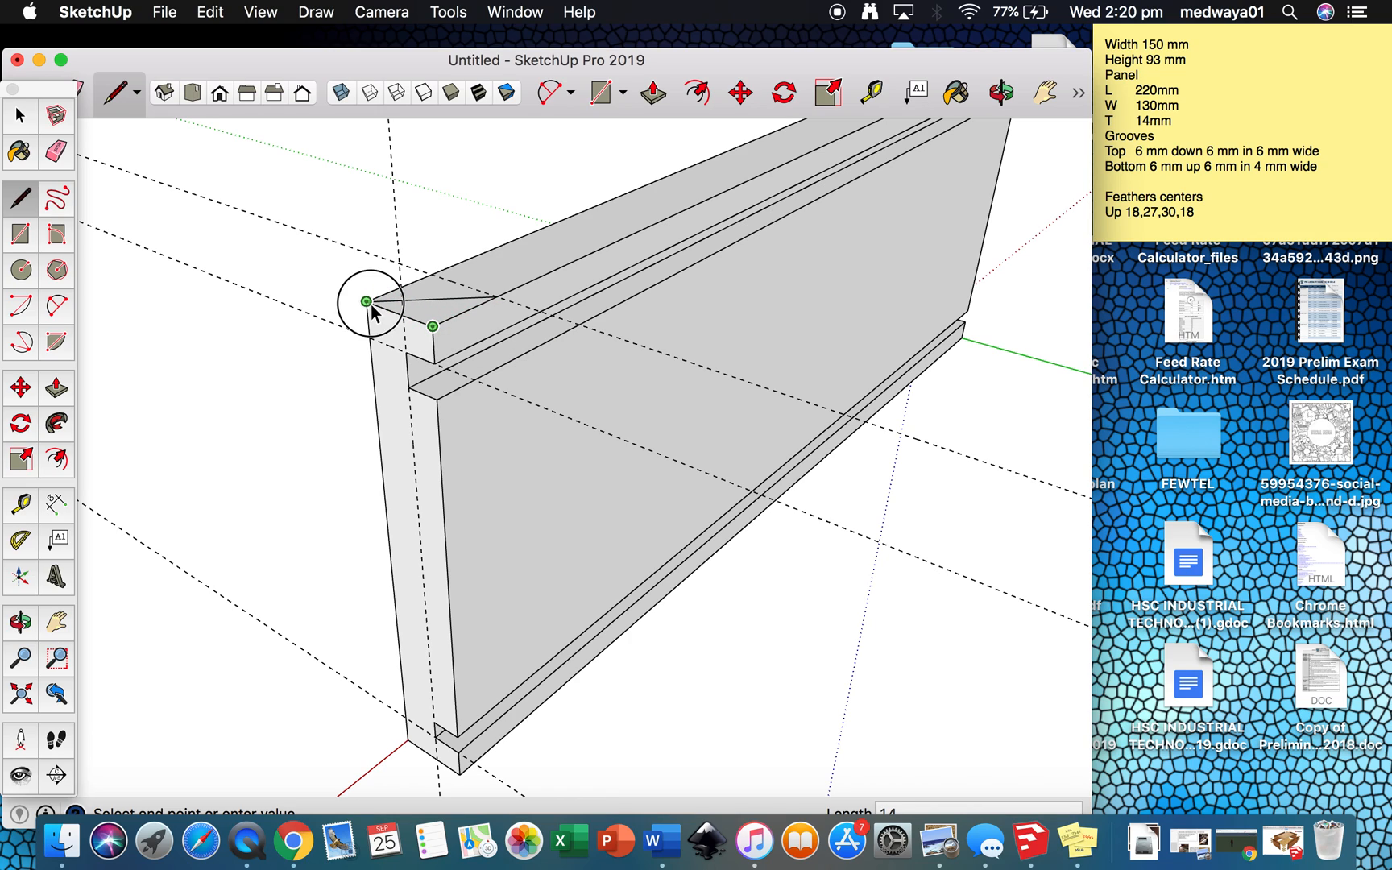
- Push/Pull the triangle down about 98 mm, past the board's bottom, to form a triangular prism at its end
key("space")
left_click(423, 319)
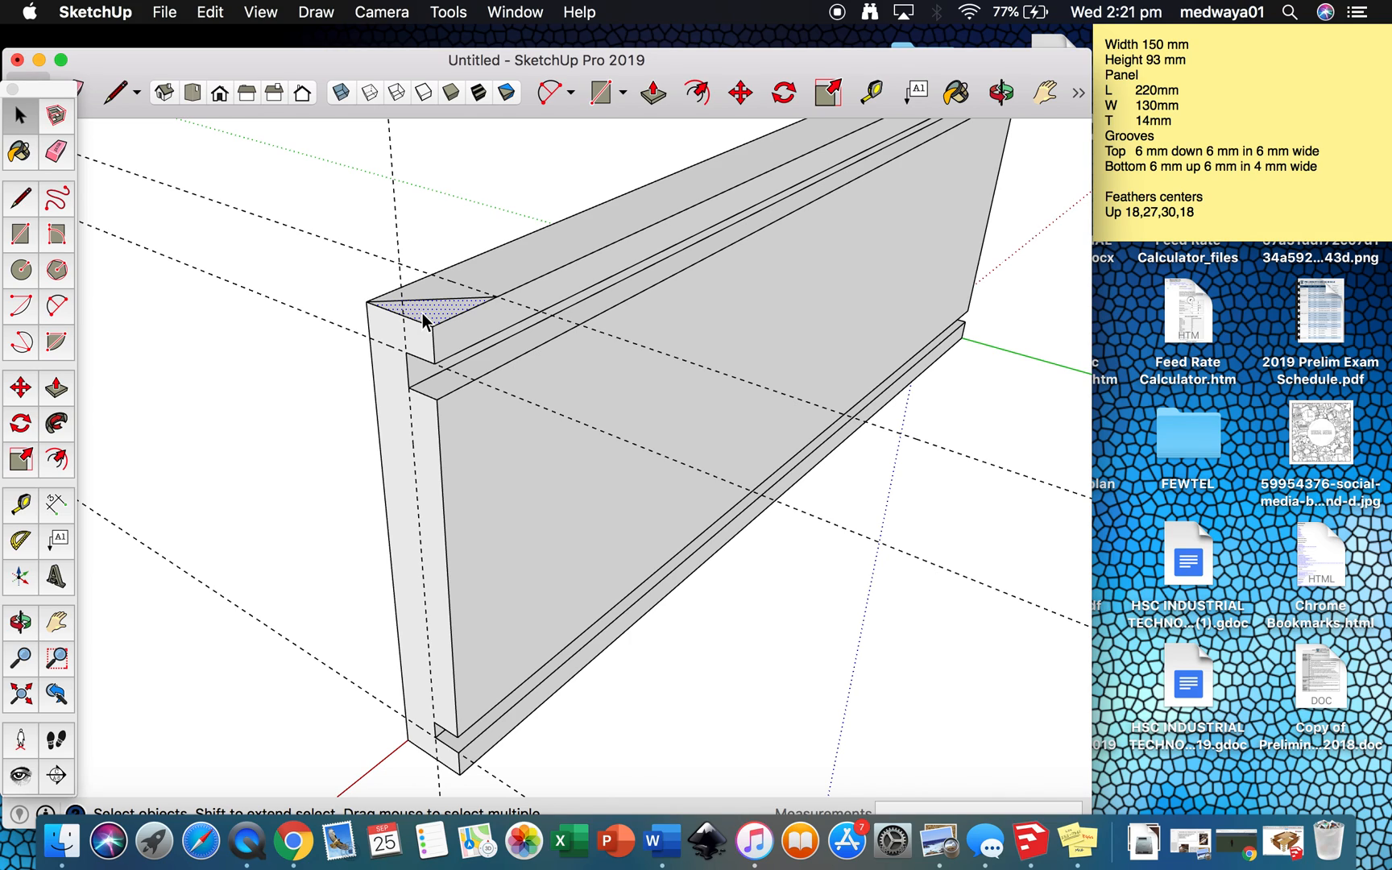
key("p")
left_click_drag(422, 320, 525, 781)
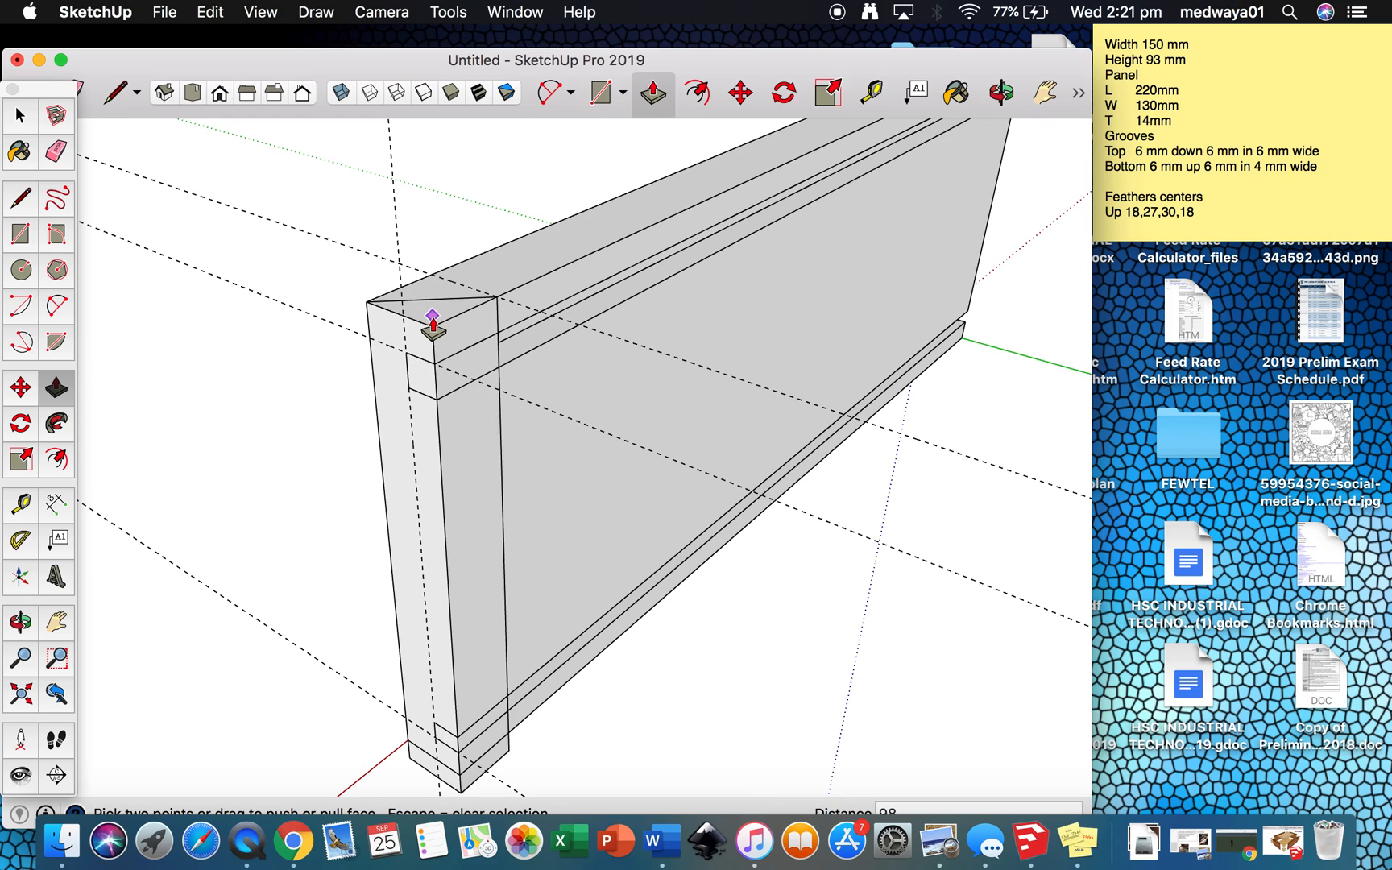
key("space")
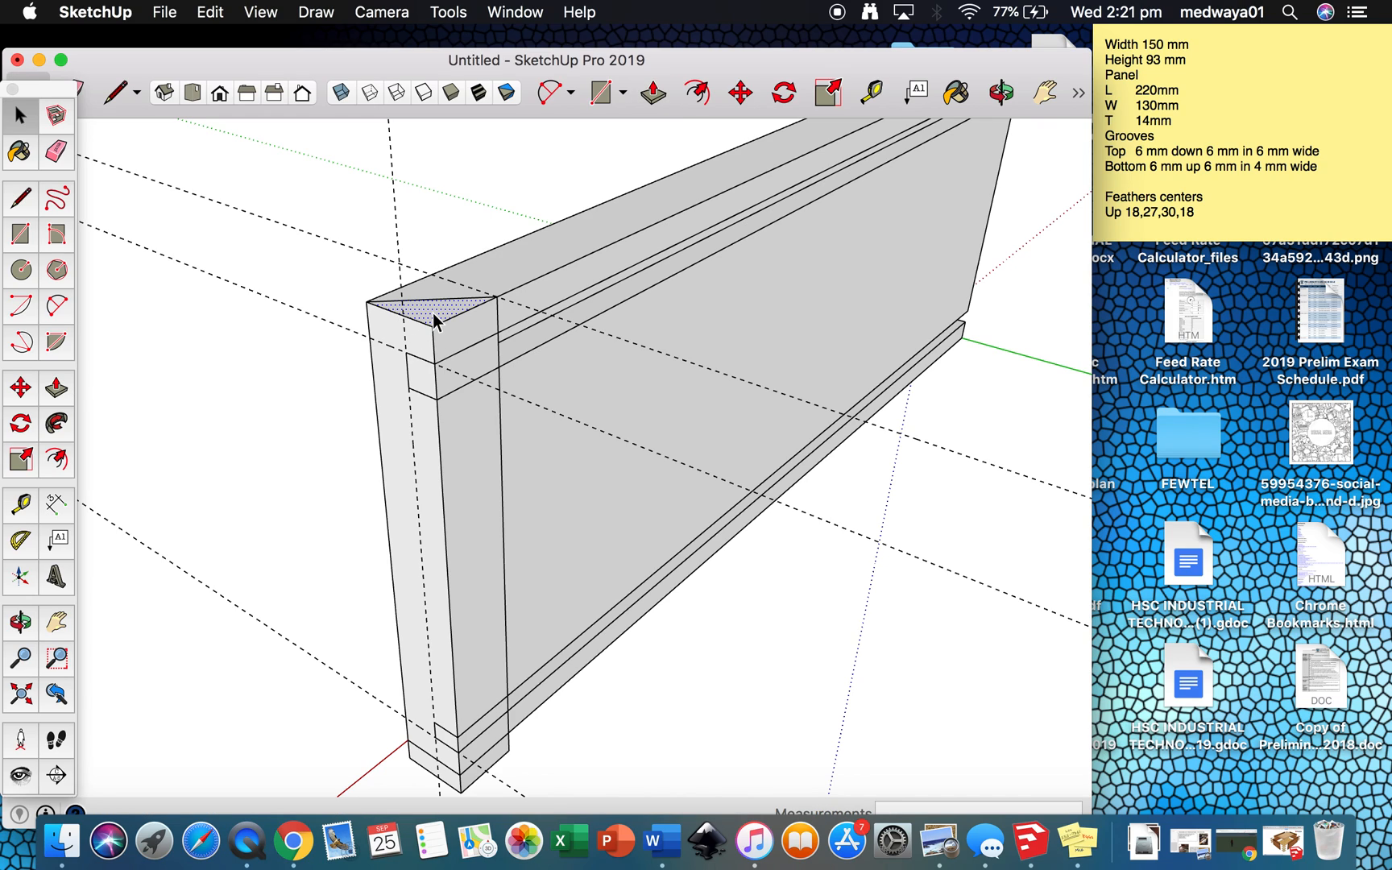
- Push/Pull the triangular prism's top face up about 1 mm above the board's top
key("p")
left_click_drag(432, 322, 432, 312)
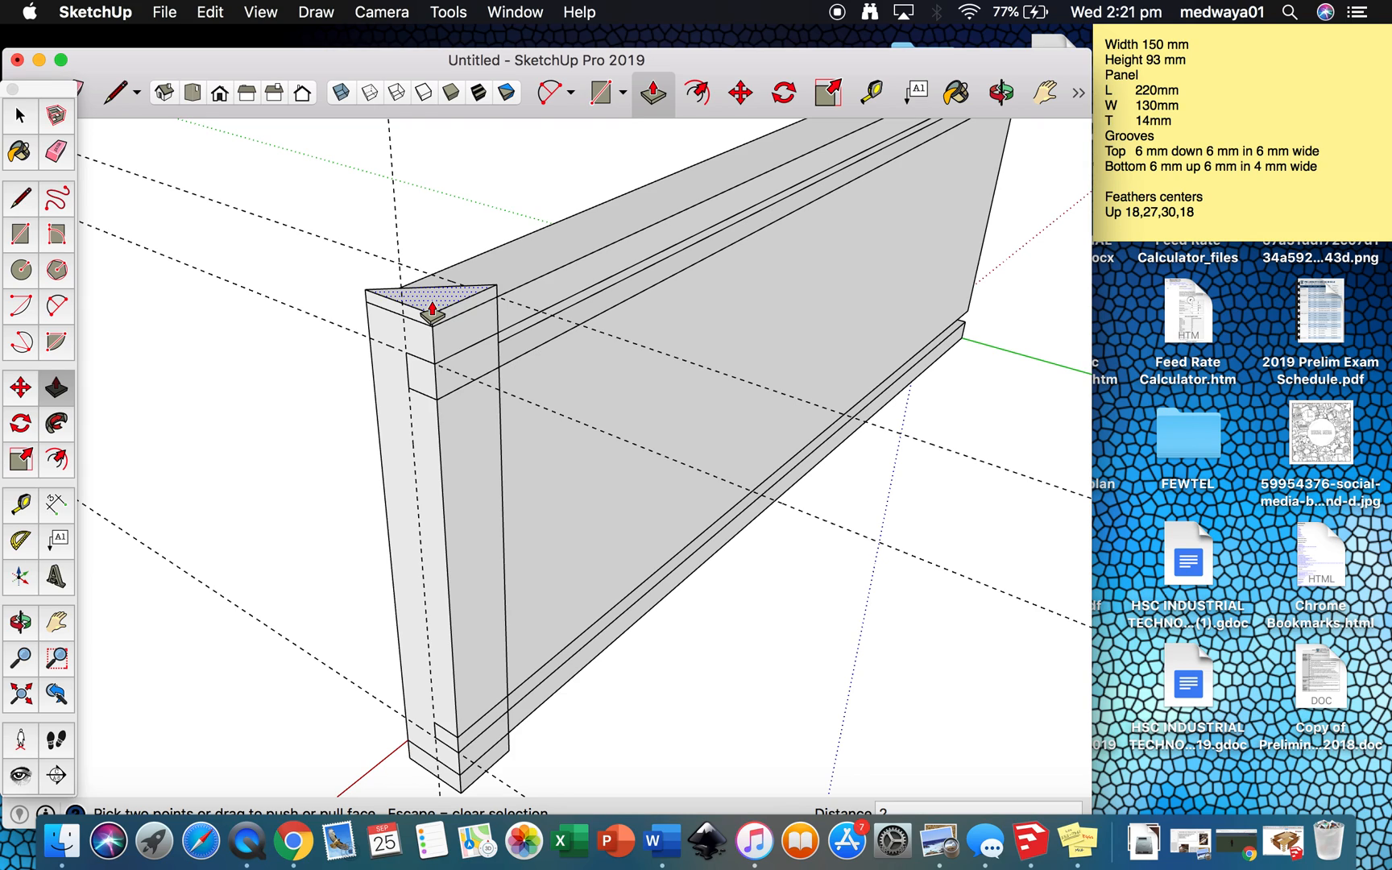
key("space")
key("p")
- Push/Pull the prism's inner side face and end face outward about 2 mm each, past the board's surfaces
left_click(473, 505)
left_click(488, 508)
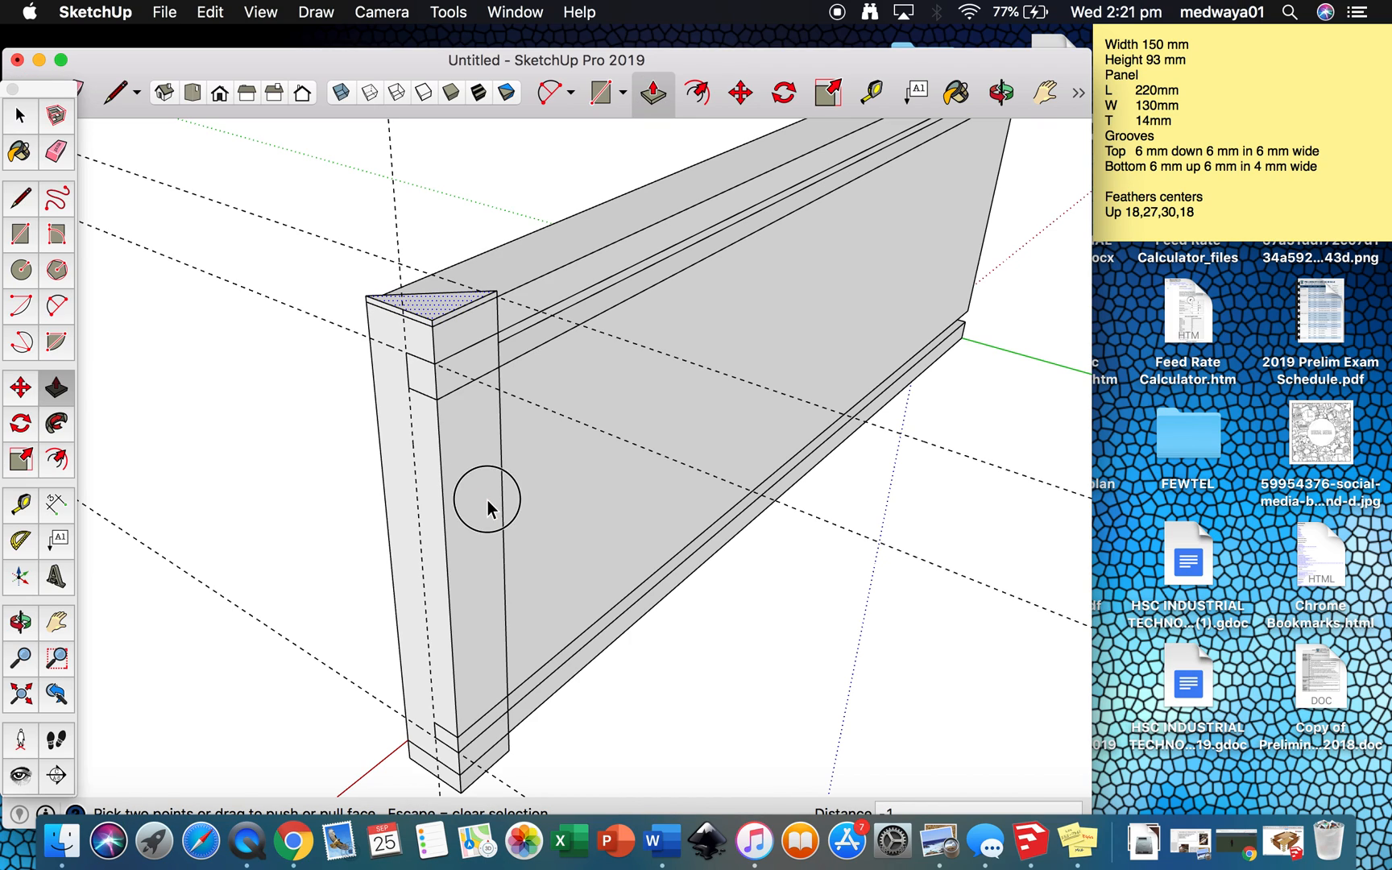
key("space")
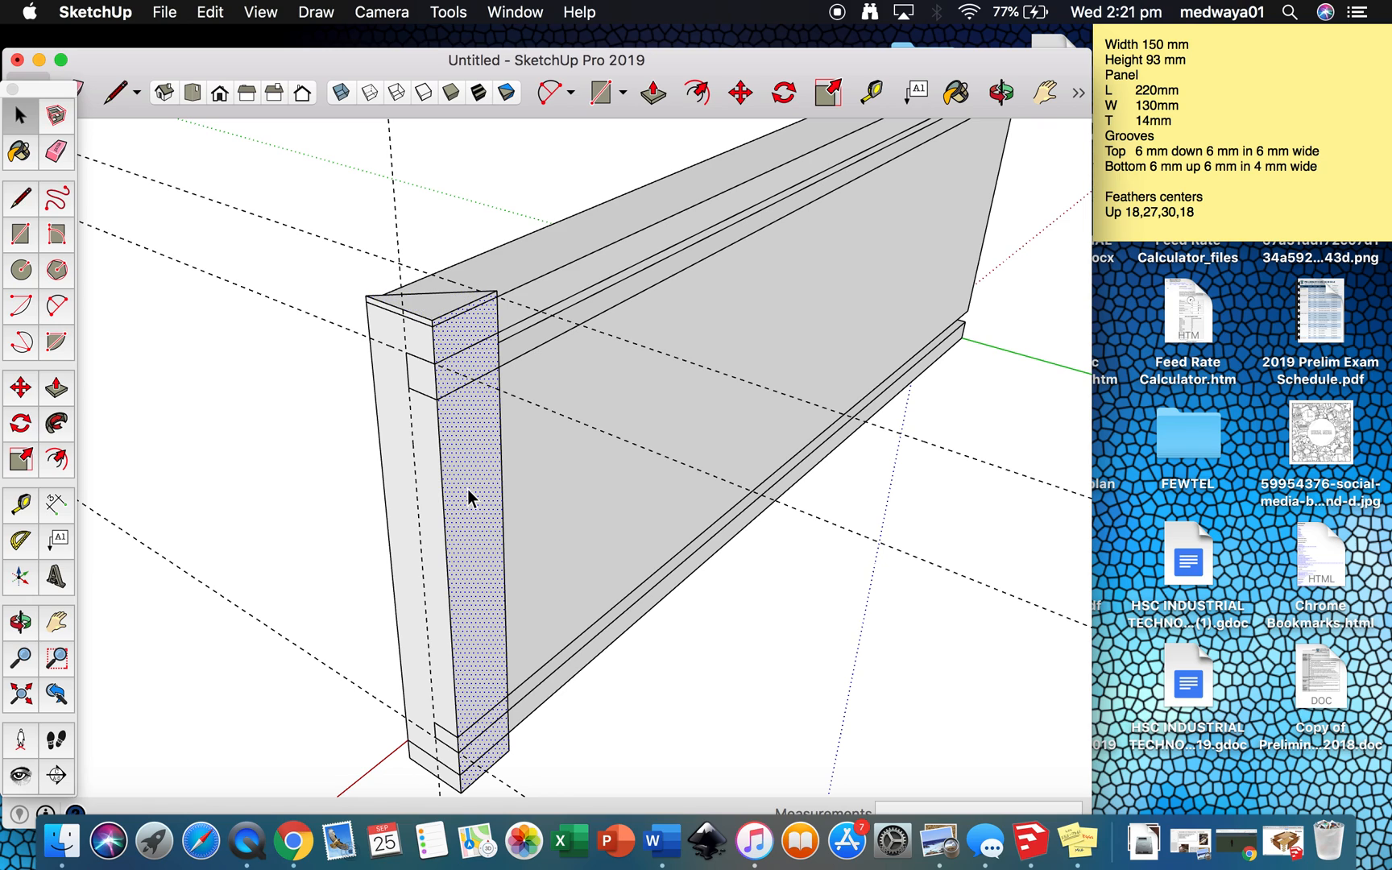
key("p")
left_click(466, 497)
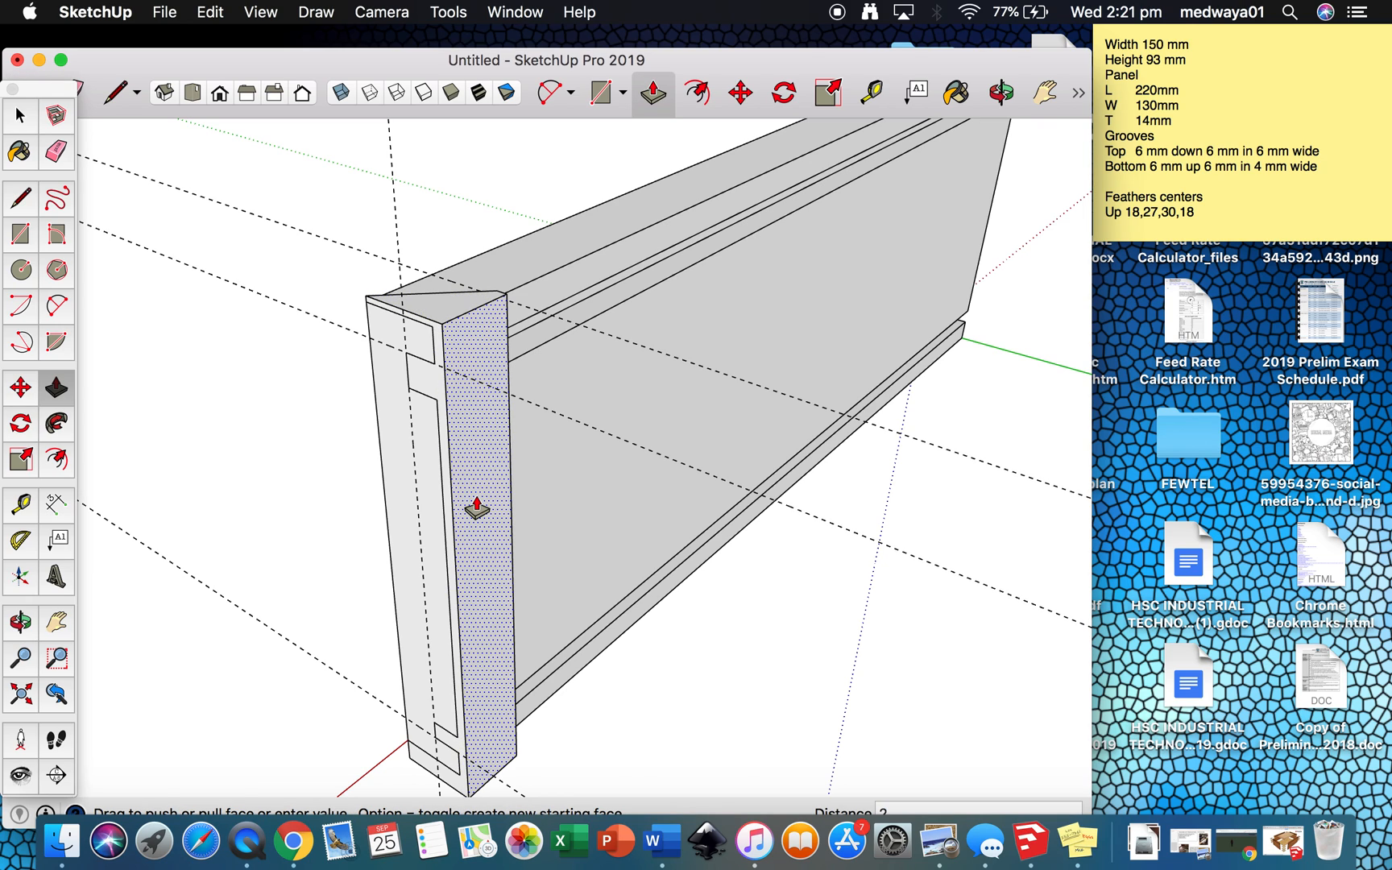
key("space")
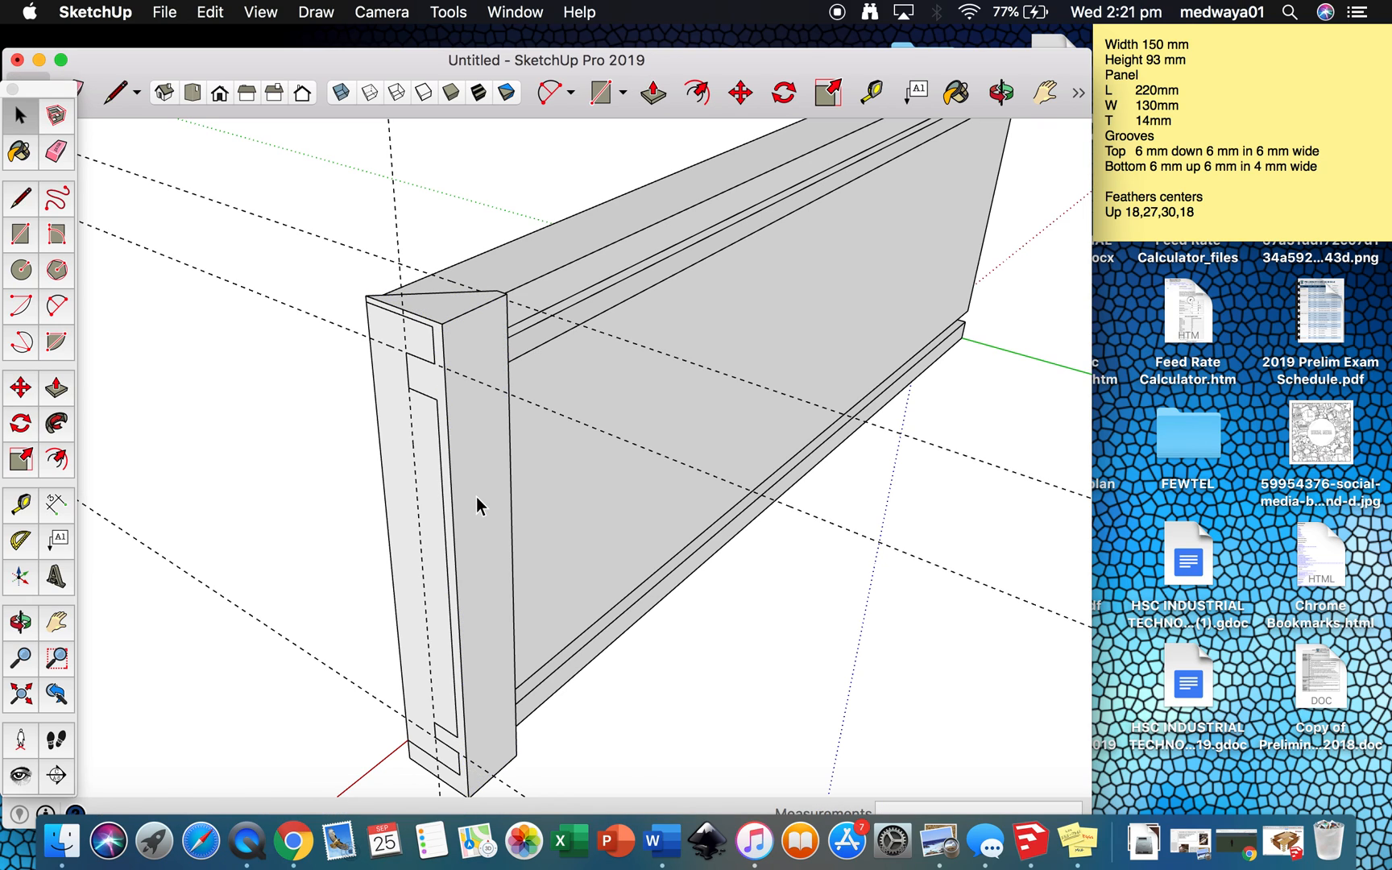
key("p")
double_click(426, 482)
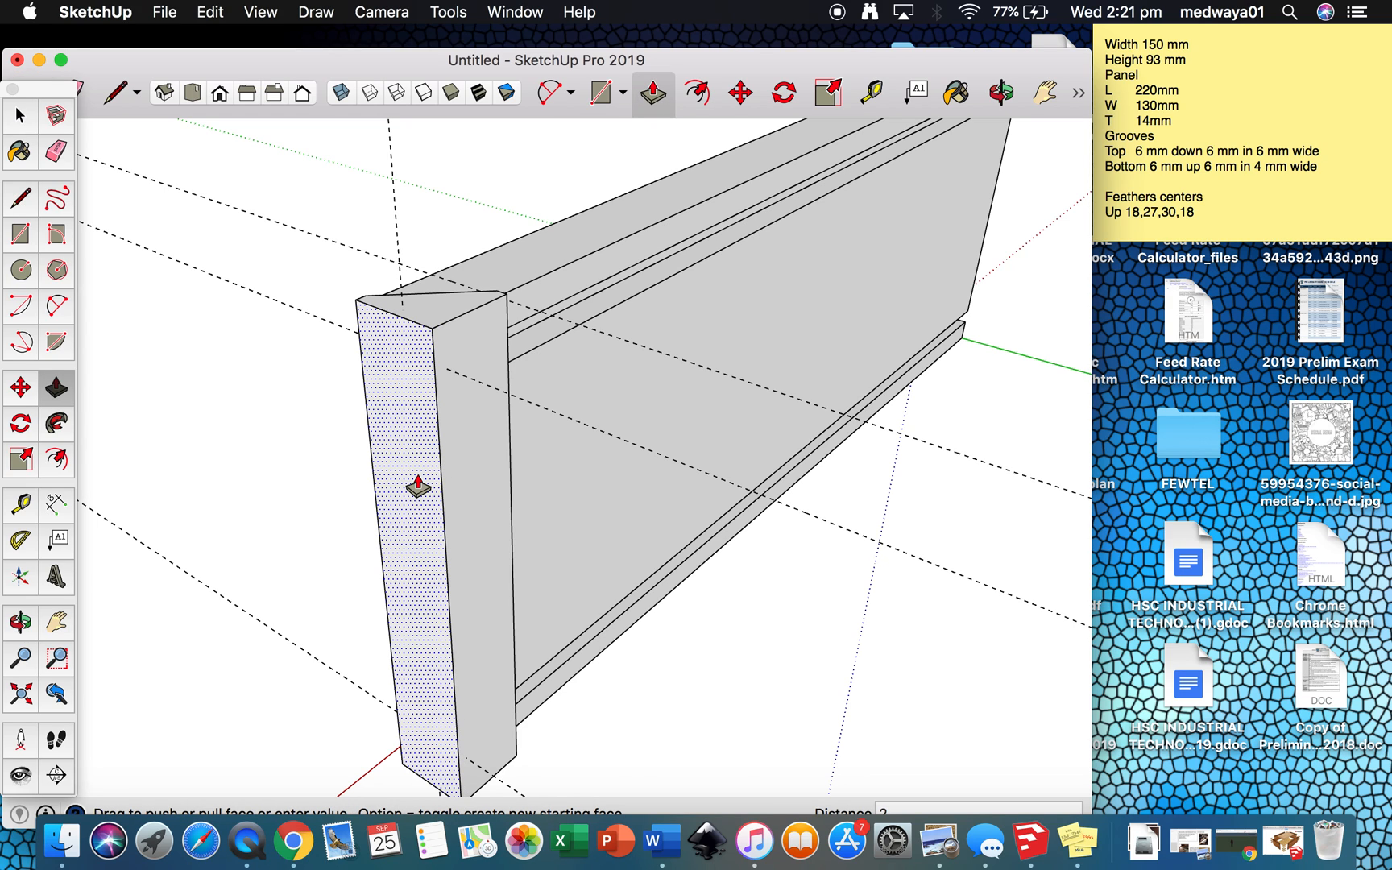
- Make the whole triangular prism a group, separate from the board component
key("o")
left_click_drag(561, 269, 578, 227)
key("space")
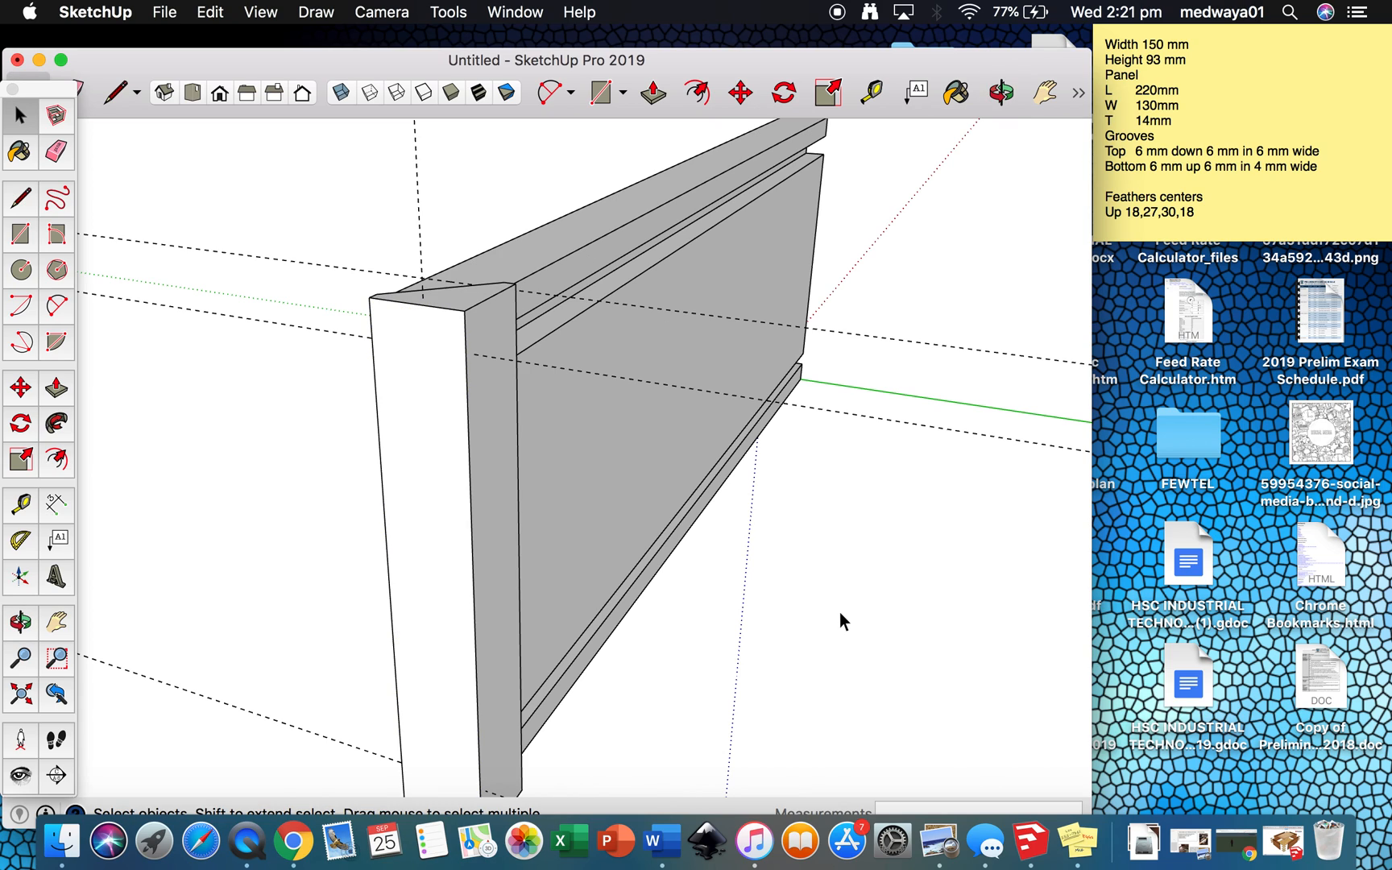
left_click(493, 504)
triple_click(493, 503)
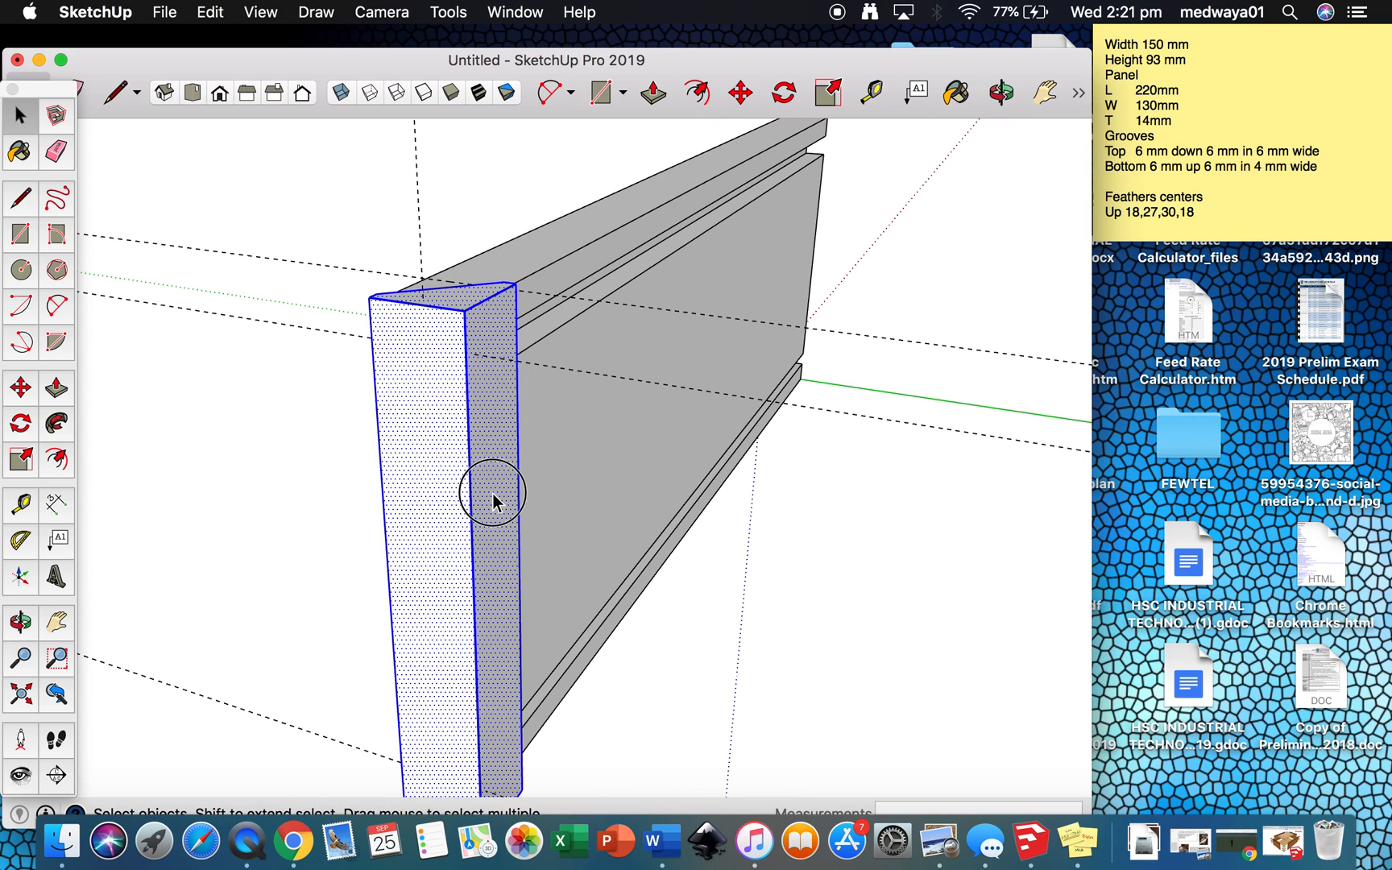
right_click(493, 501)
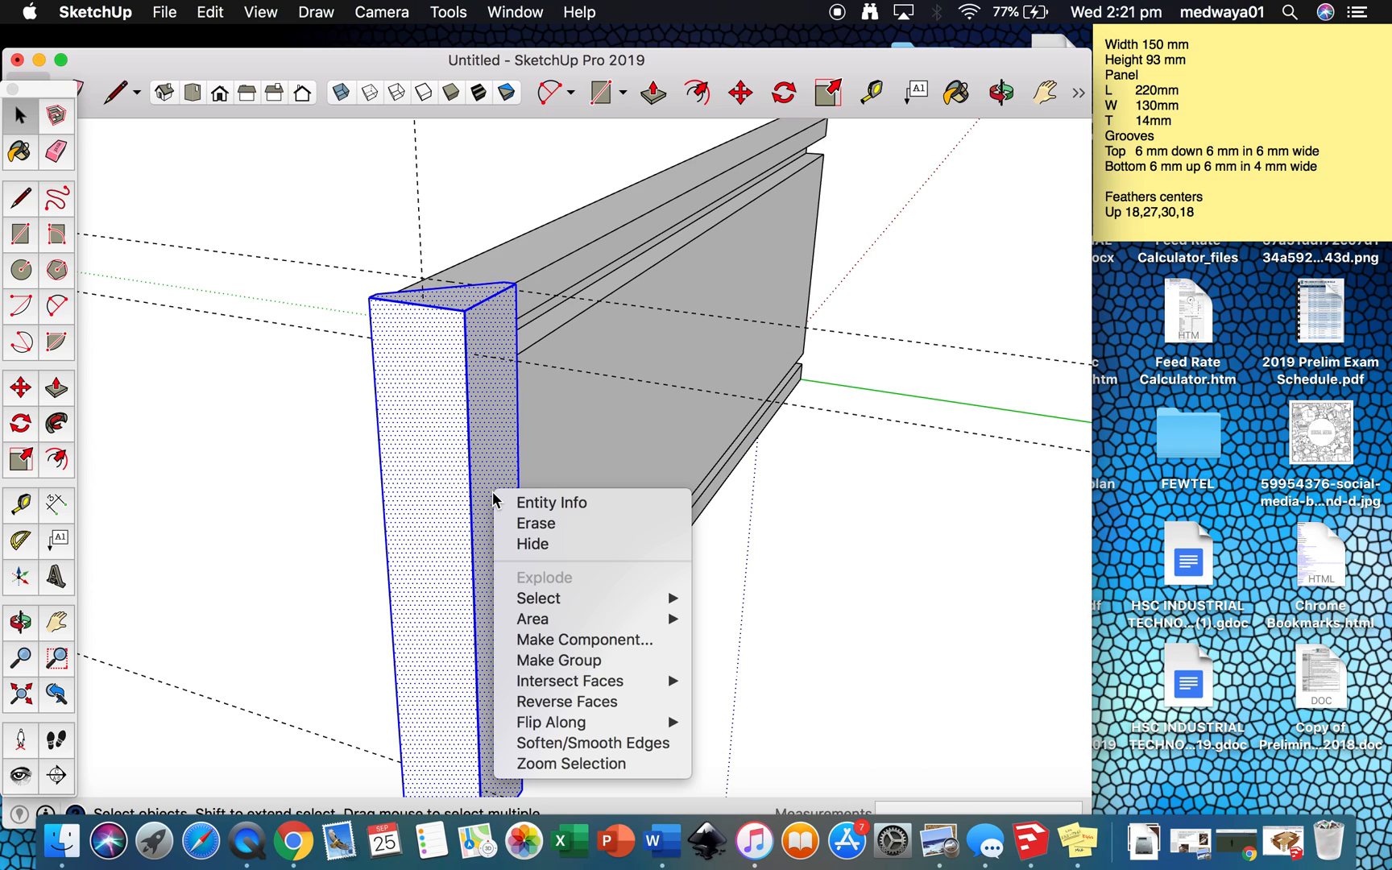
left_click(554, 660)
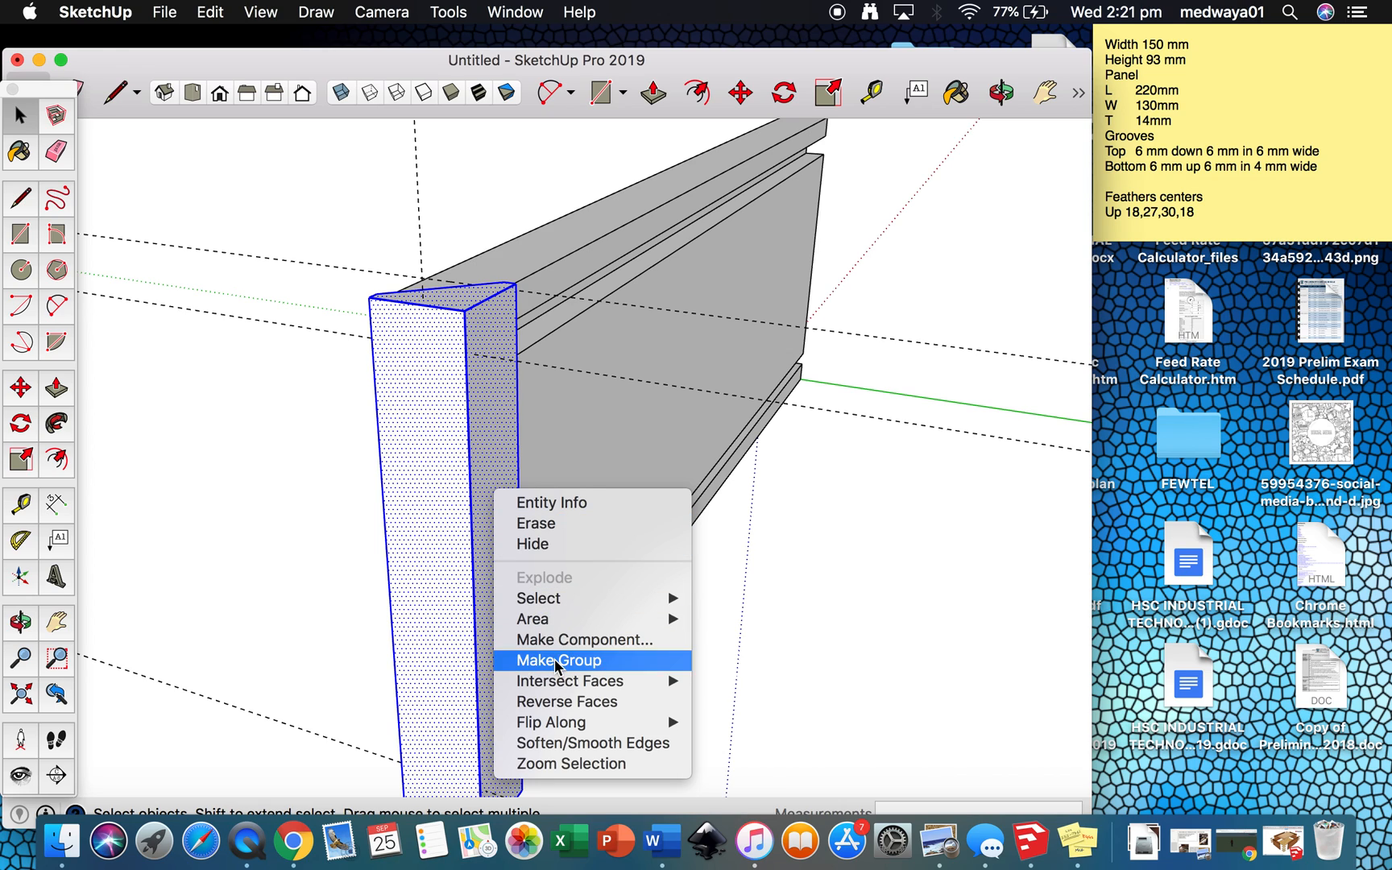
left_click(841, 670)
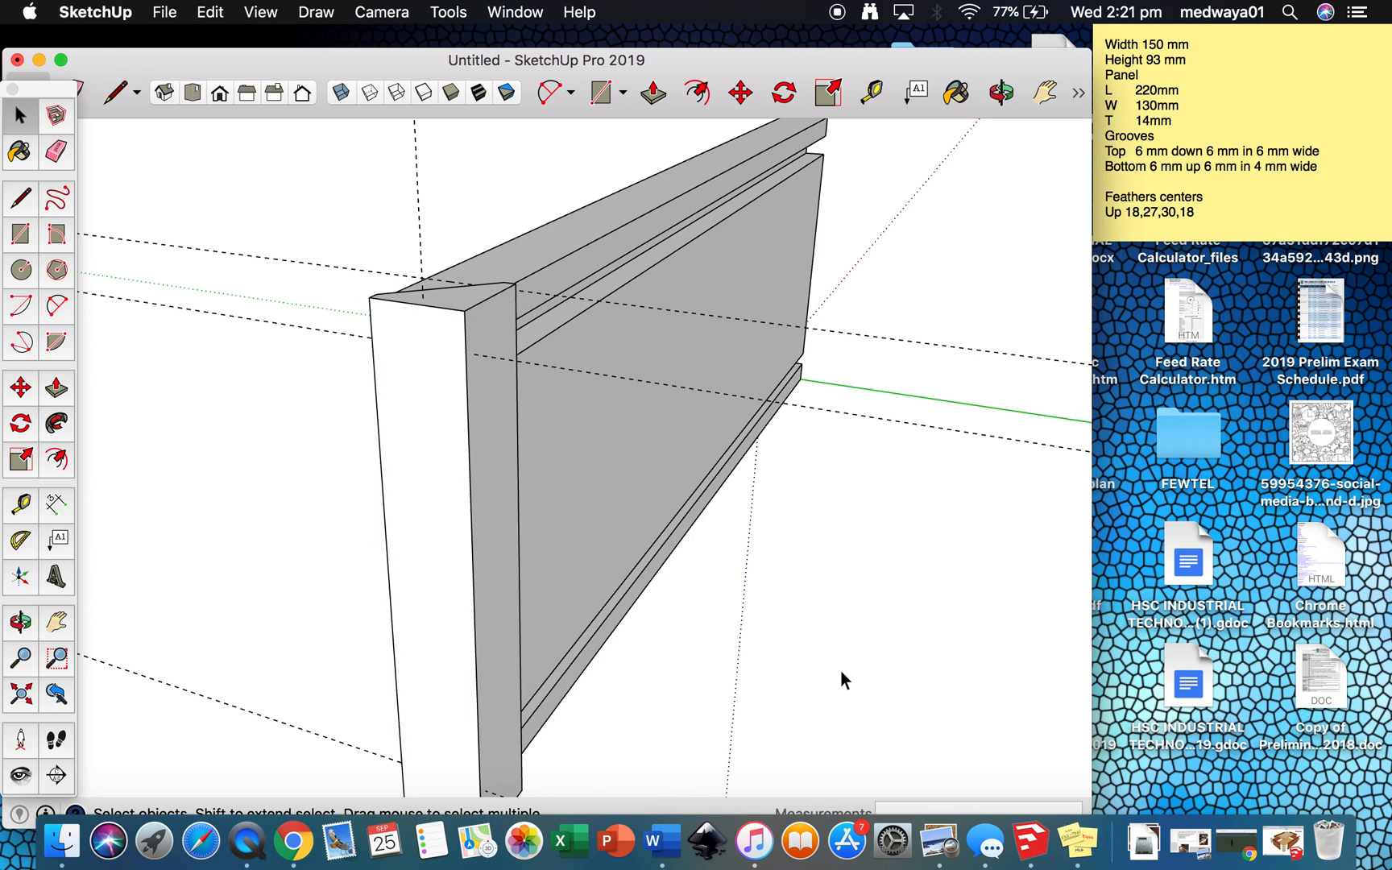
left_click(469, 499)
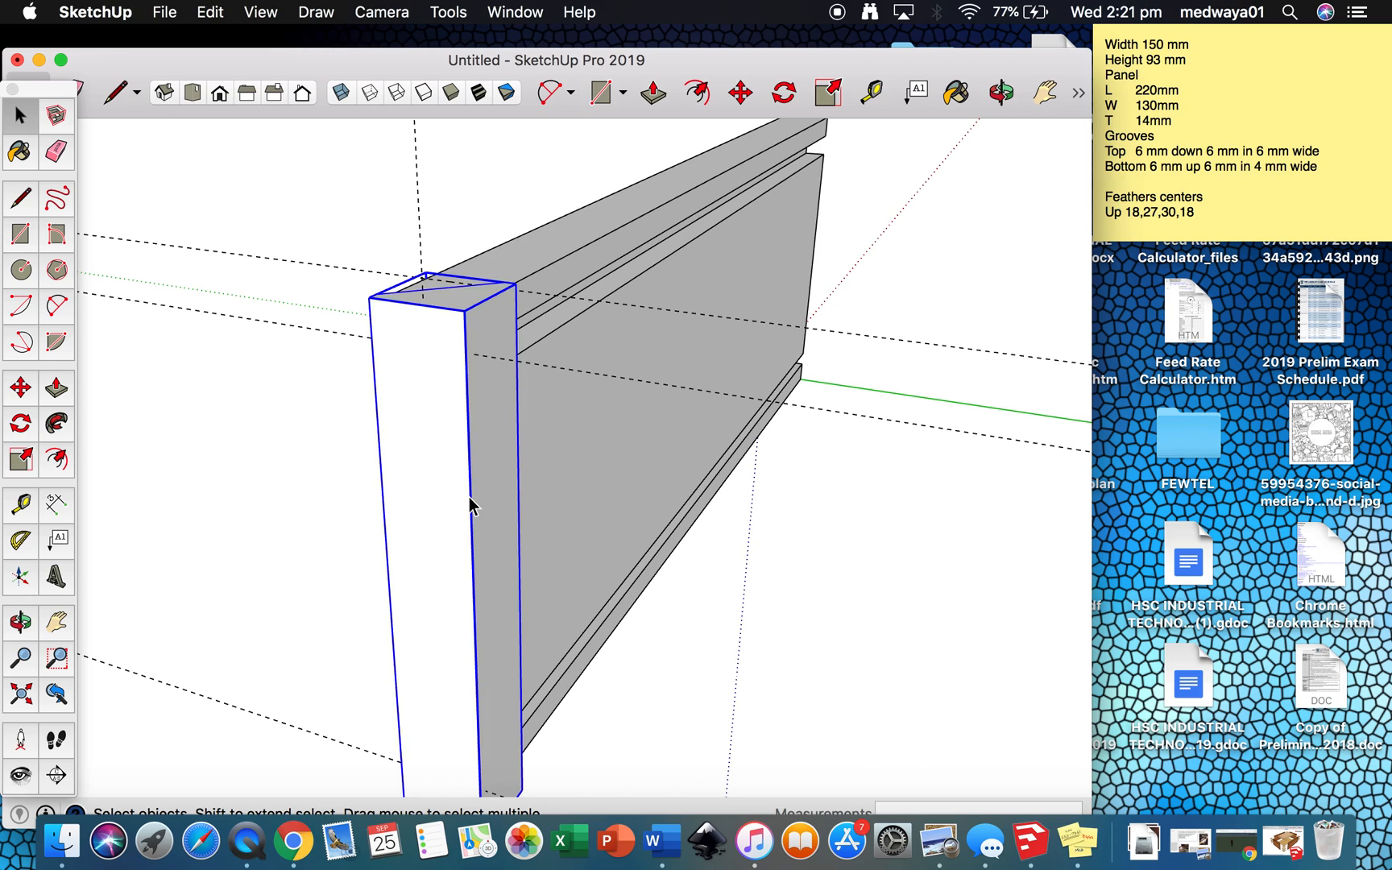
left_click(628, 480)
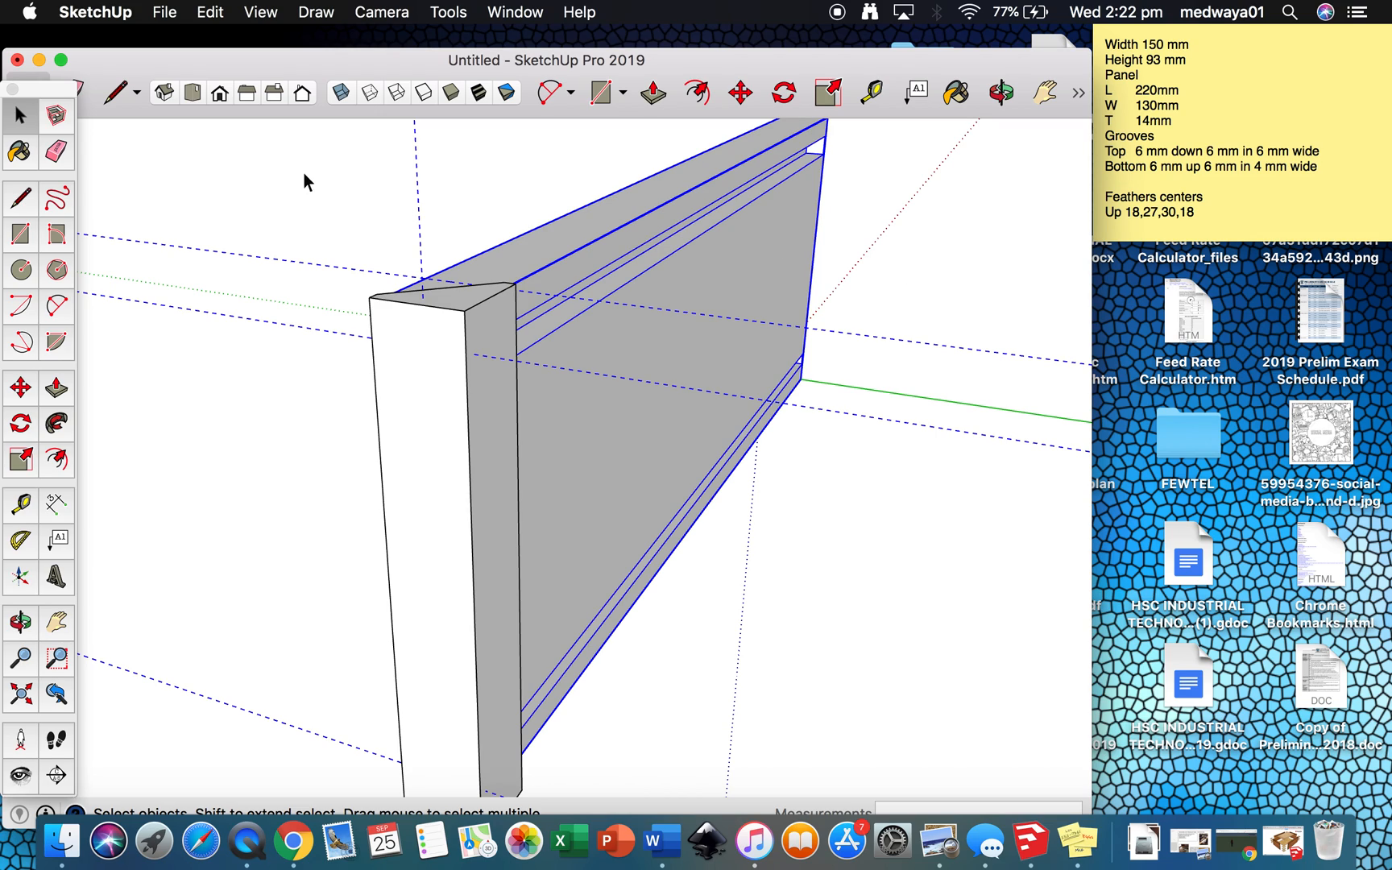
- Customize the toolbar by adding the Trim tool between Push/Pull and Offset
left_click(266, 13)
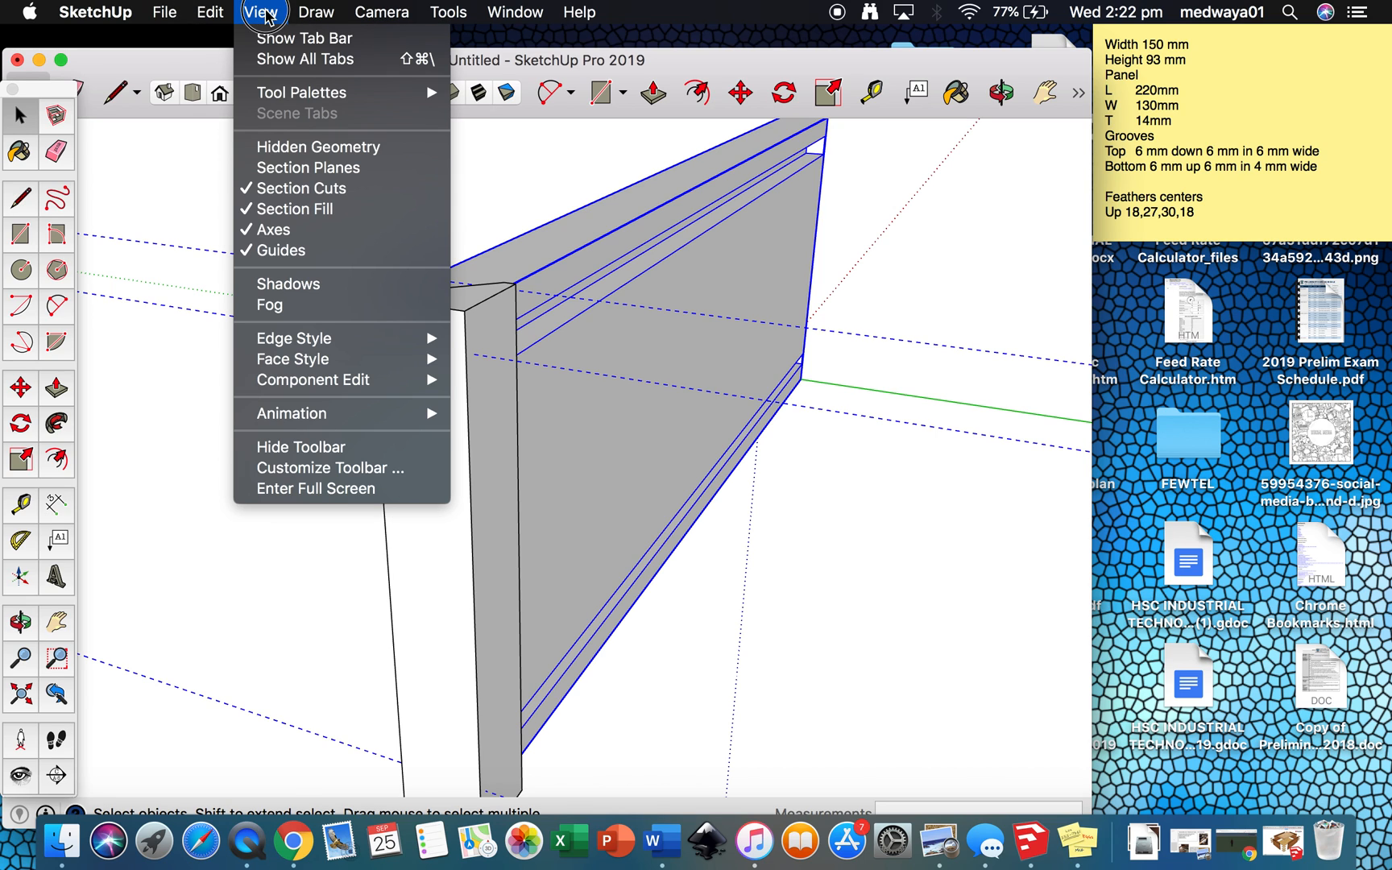
left_click(297, 466)
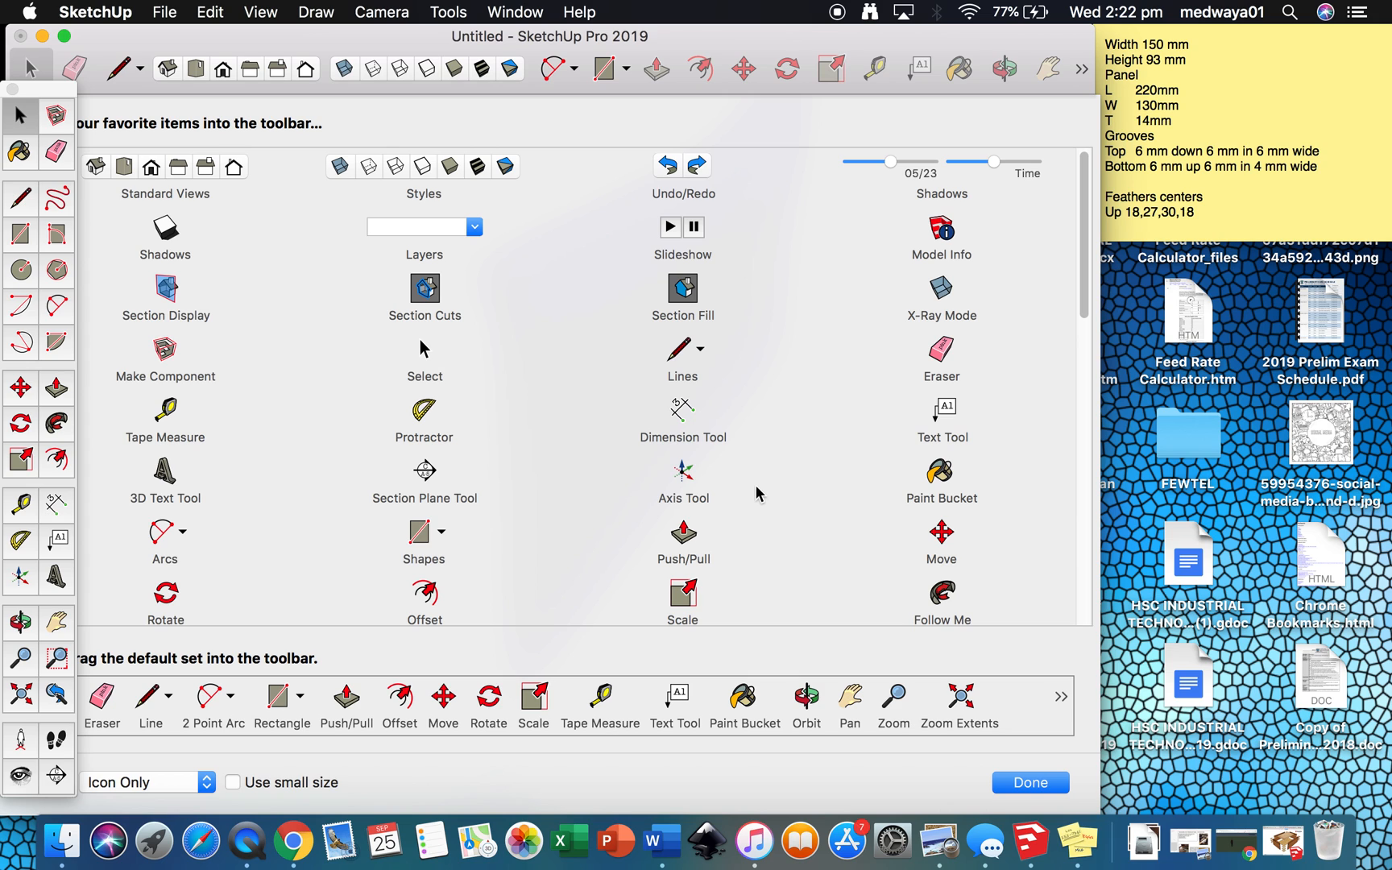
scroll(771, 400, "down", 15)
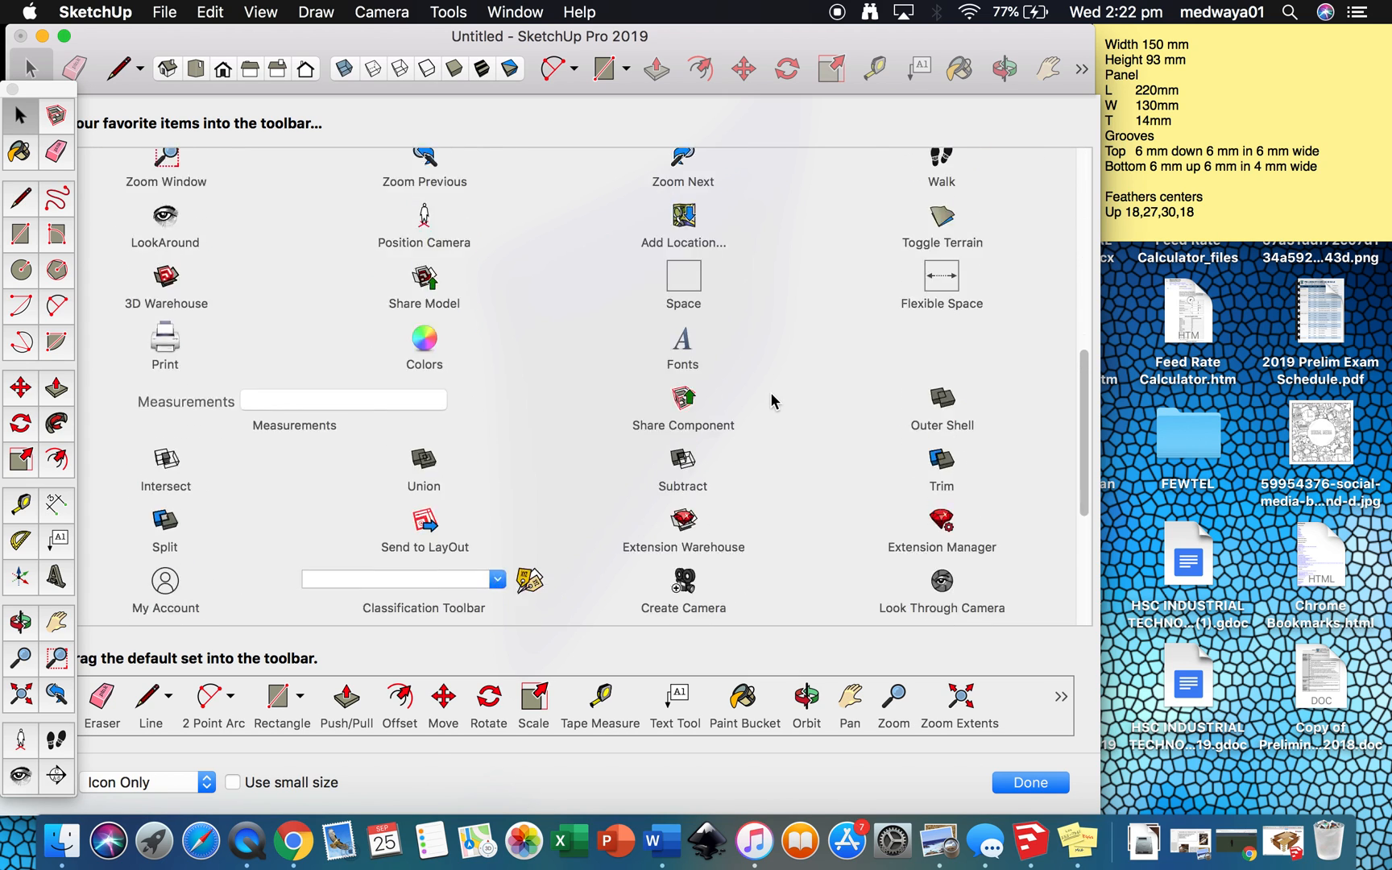
scroll(771, 401, "down", 5)
scroll(771, 400, "up", 4)
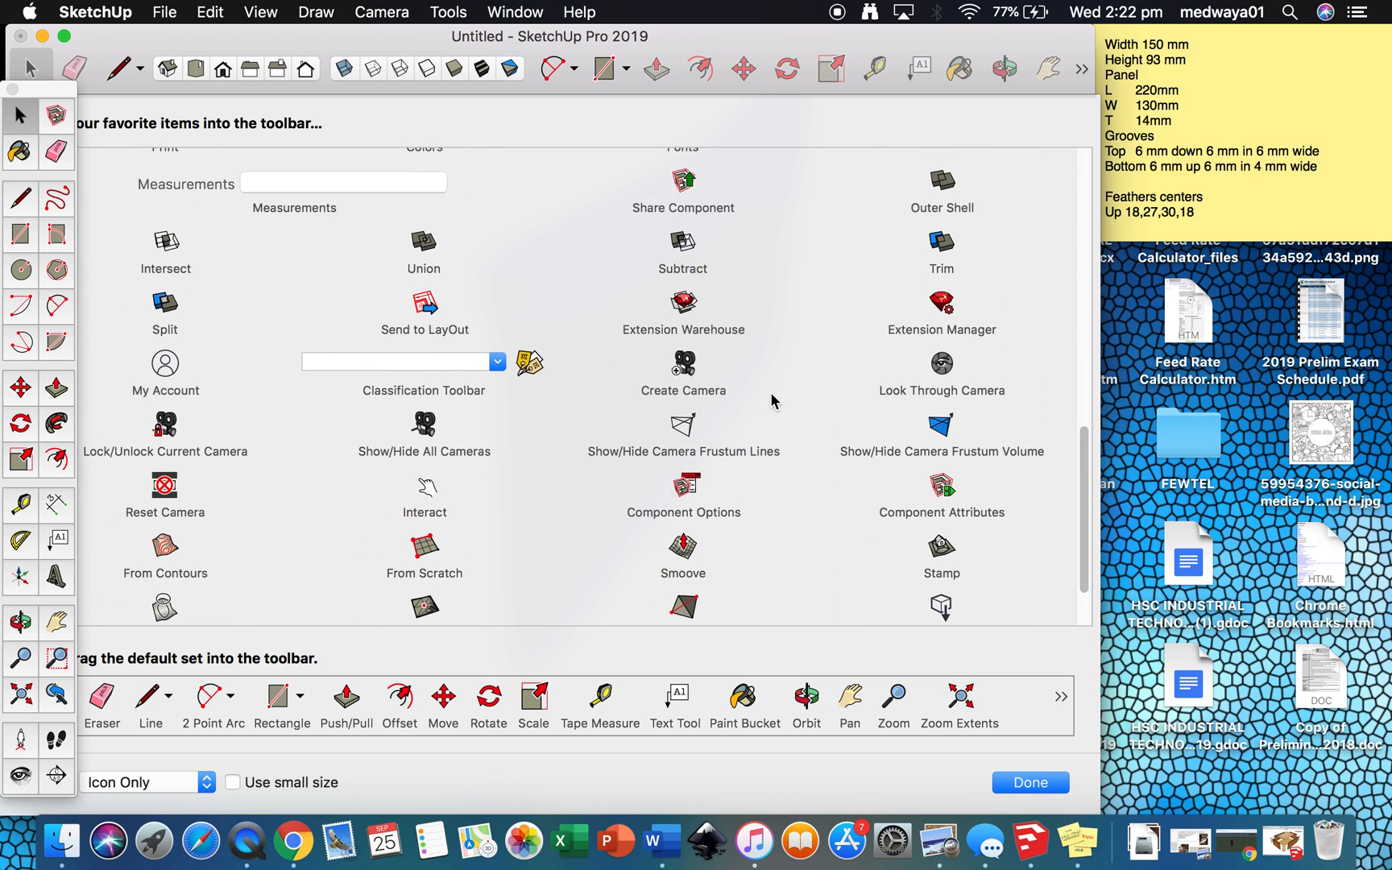
scroll(771, 401, "up", 2)
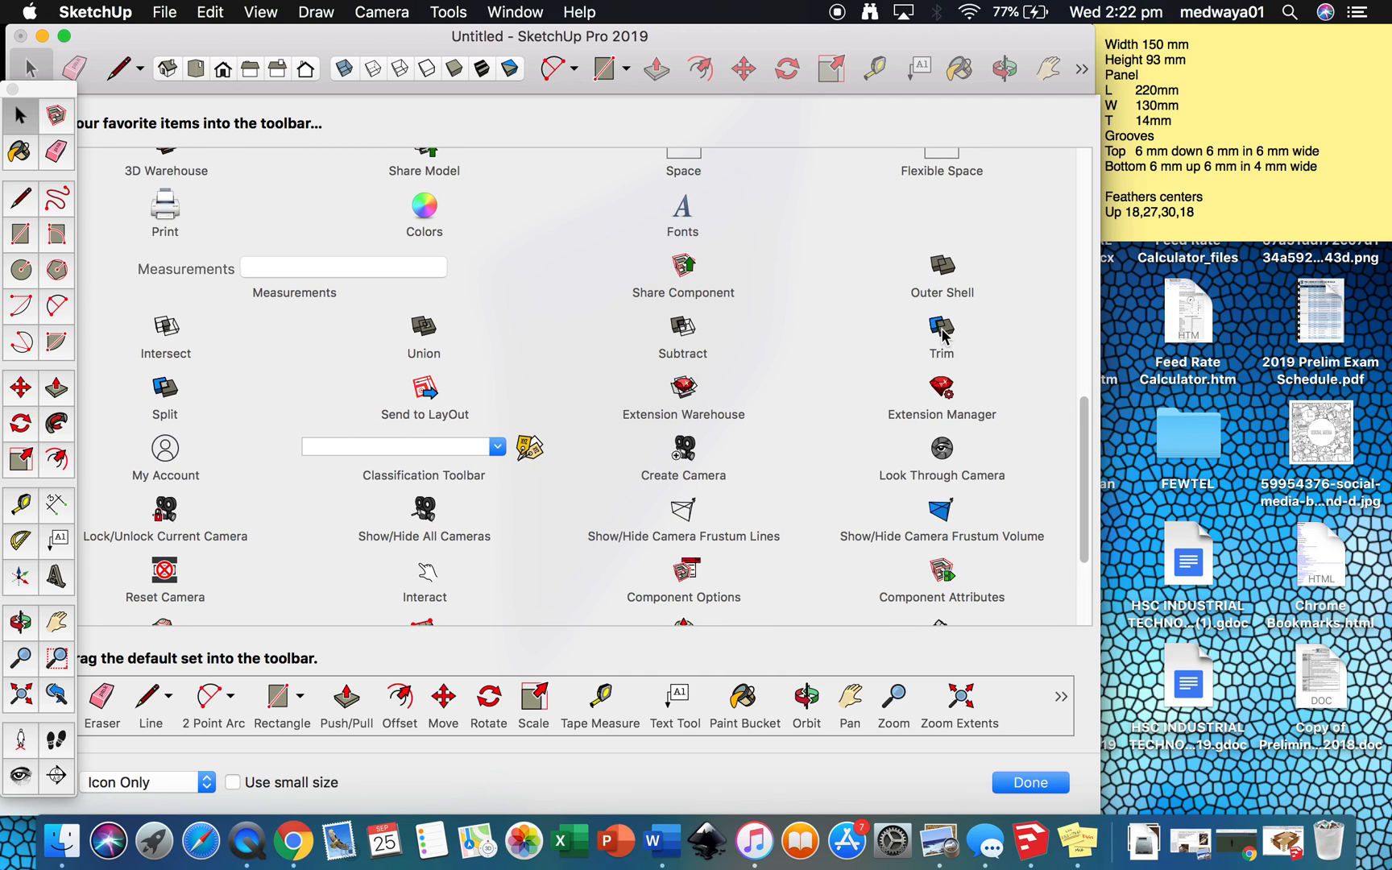
left_click_drag(942, 330, 689, 71)
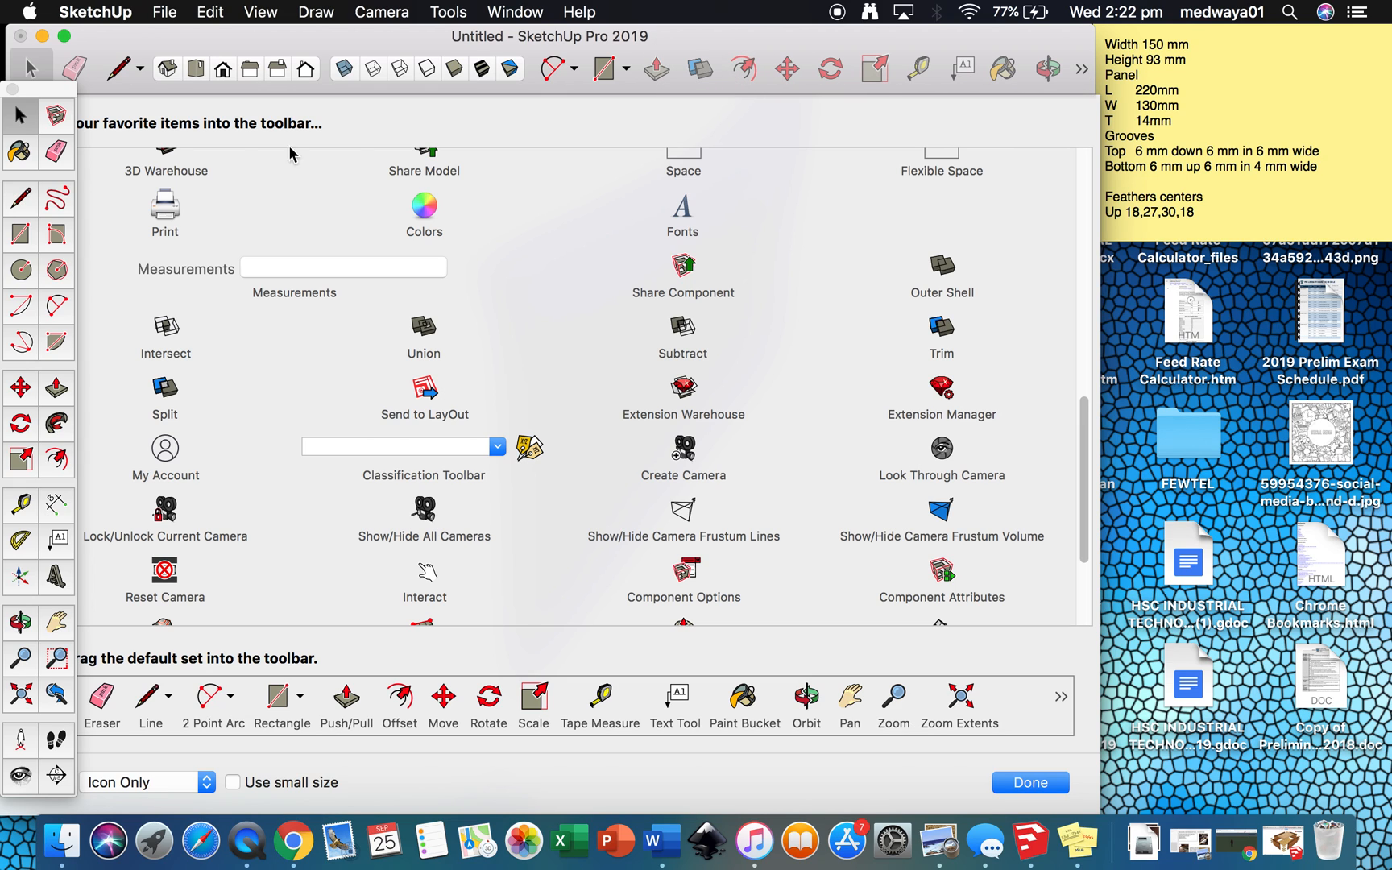
left_click(1017, 782)
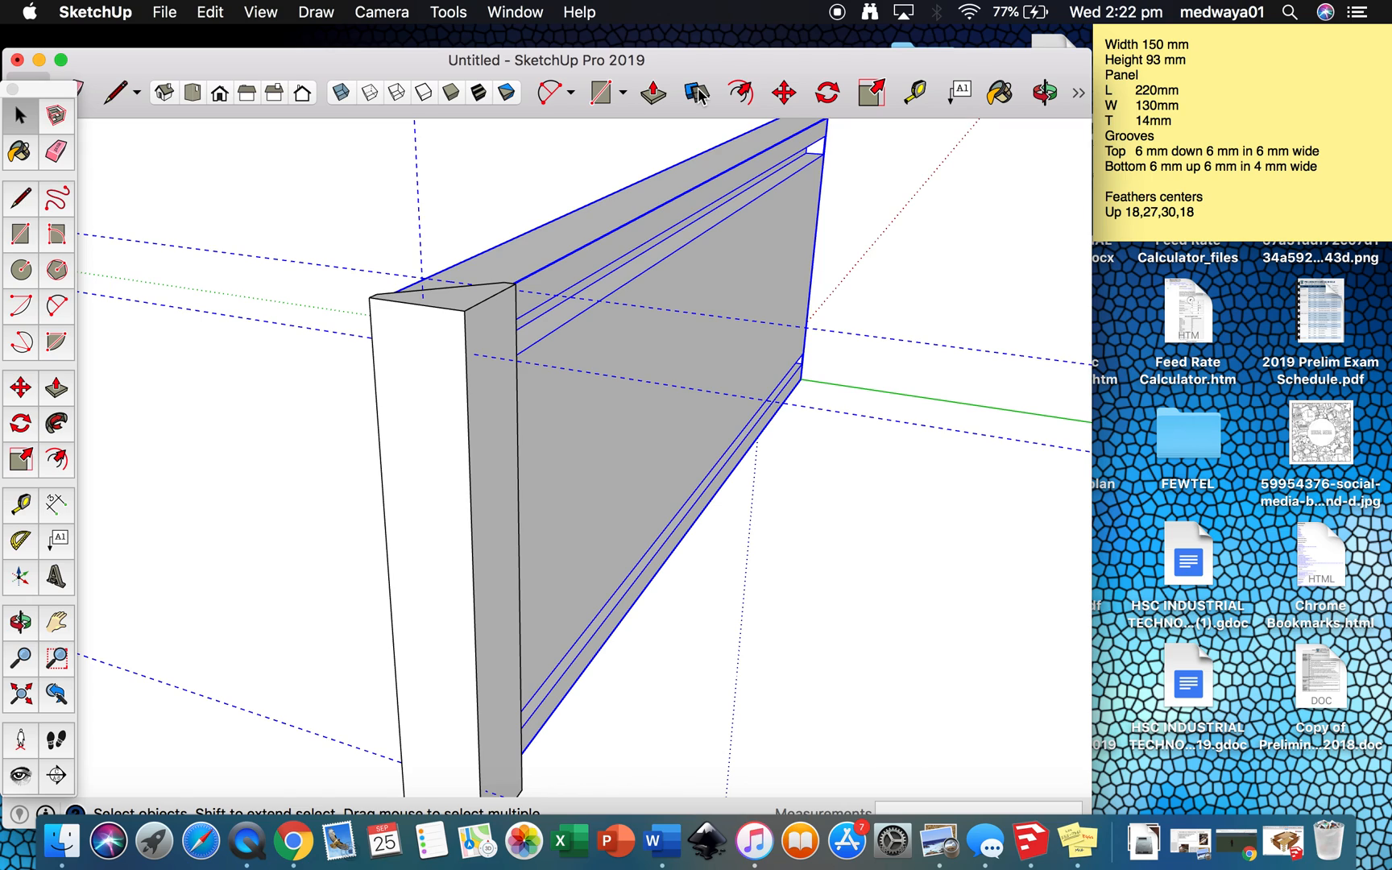
- Trim the board component with the prism group as the cutting solid, and delete the prism
left_click(867, 228)
left_click(697, 95)
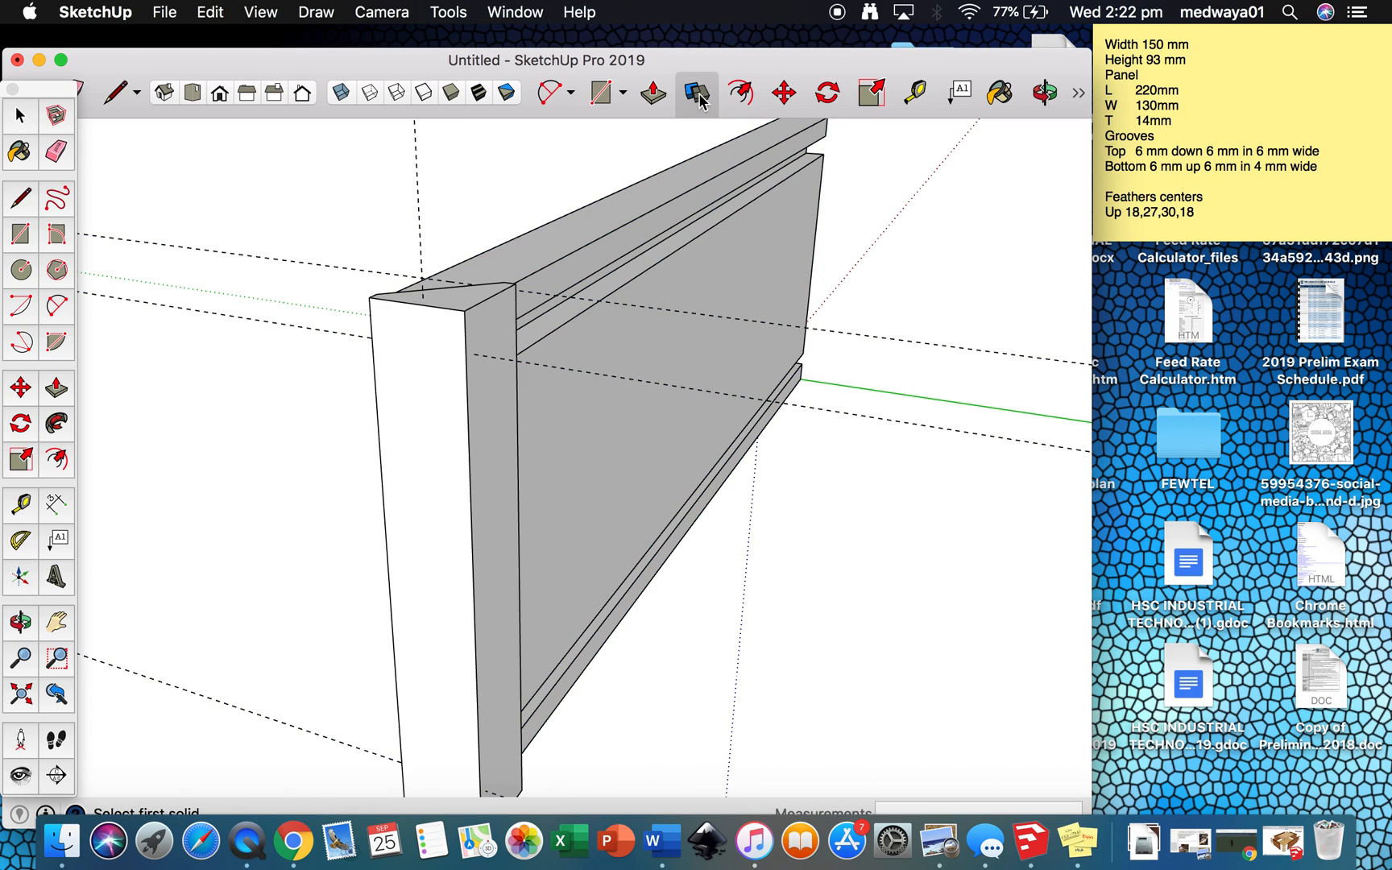
left_click(475, 466)
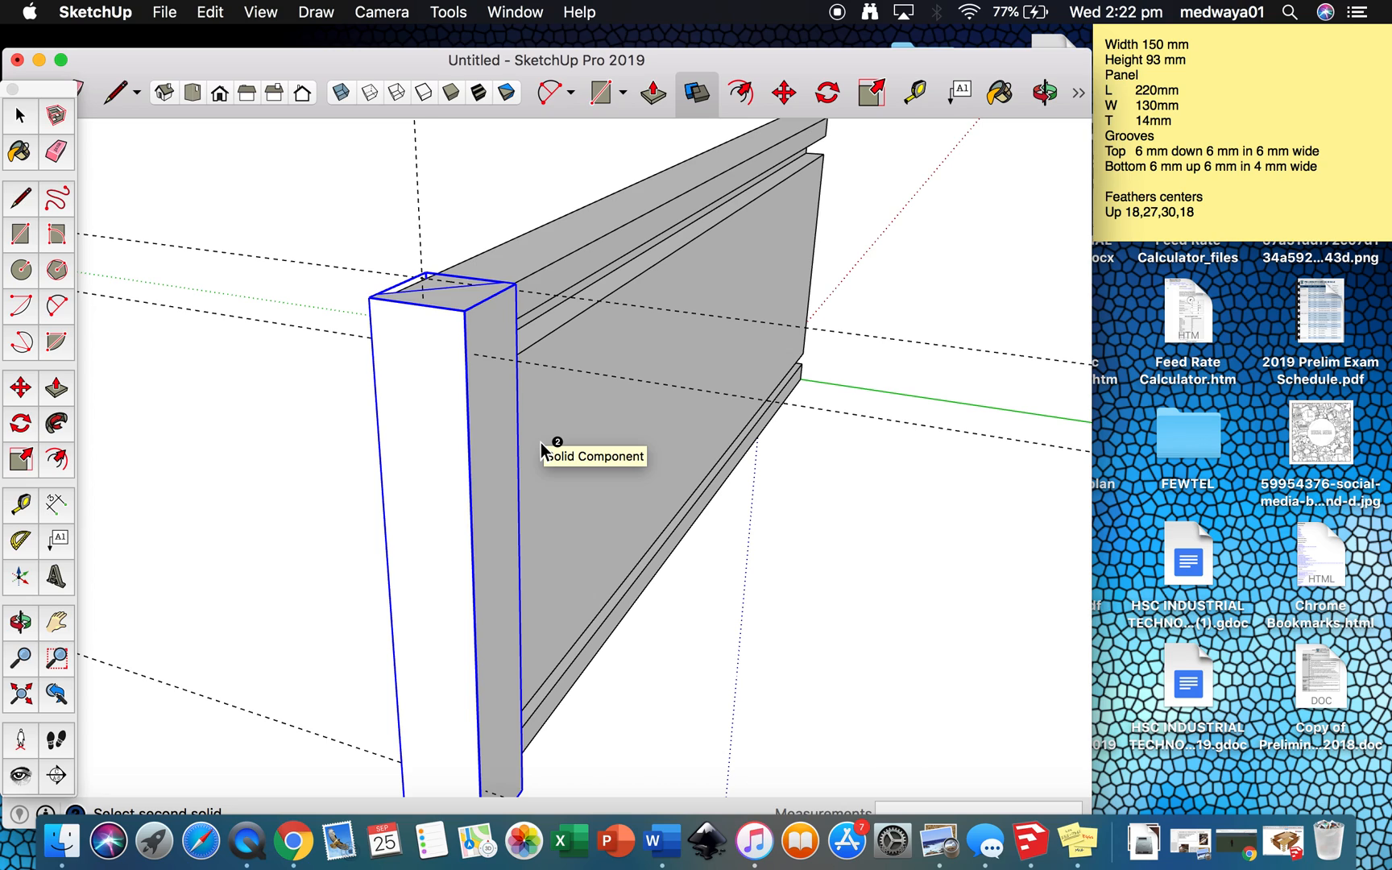
left_click(550, 446)
left_click(490, 464)
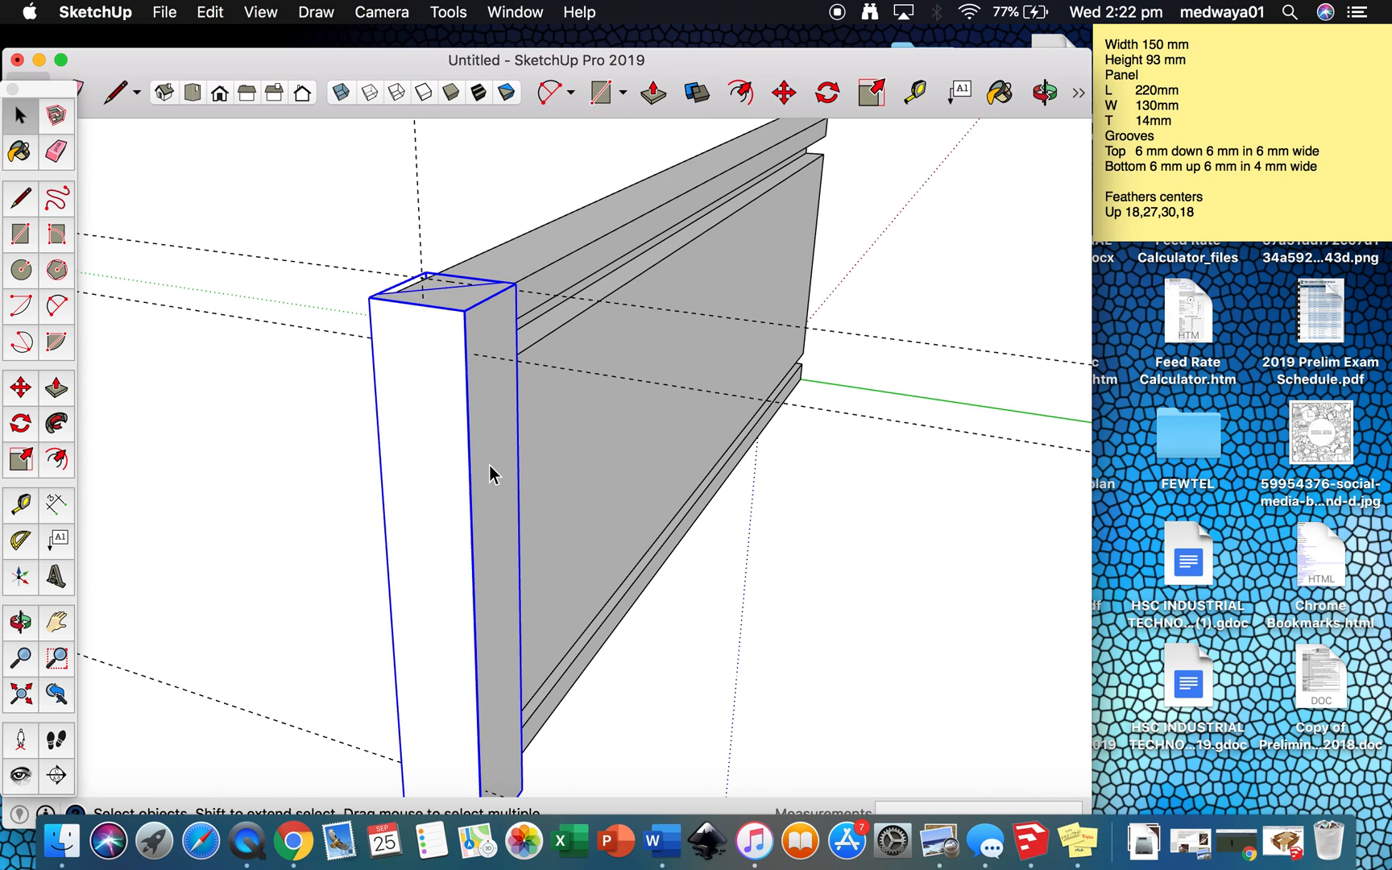
key("Delete")
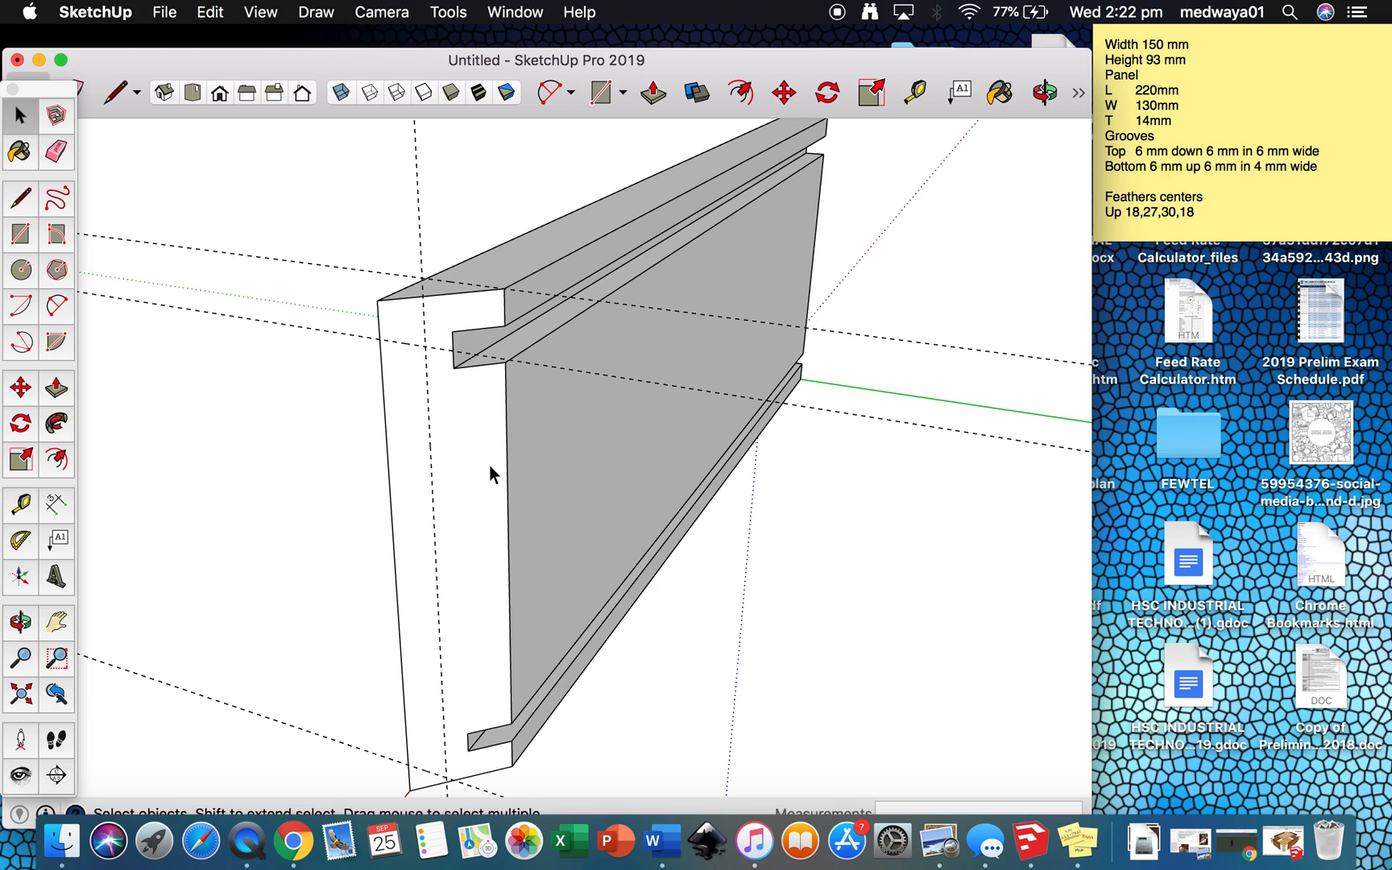
- Undo the prism's deletion, the trim, the grouping, the prism's extrusions and the triangle on the board's top face
key("super+z")
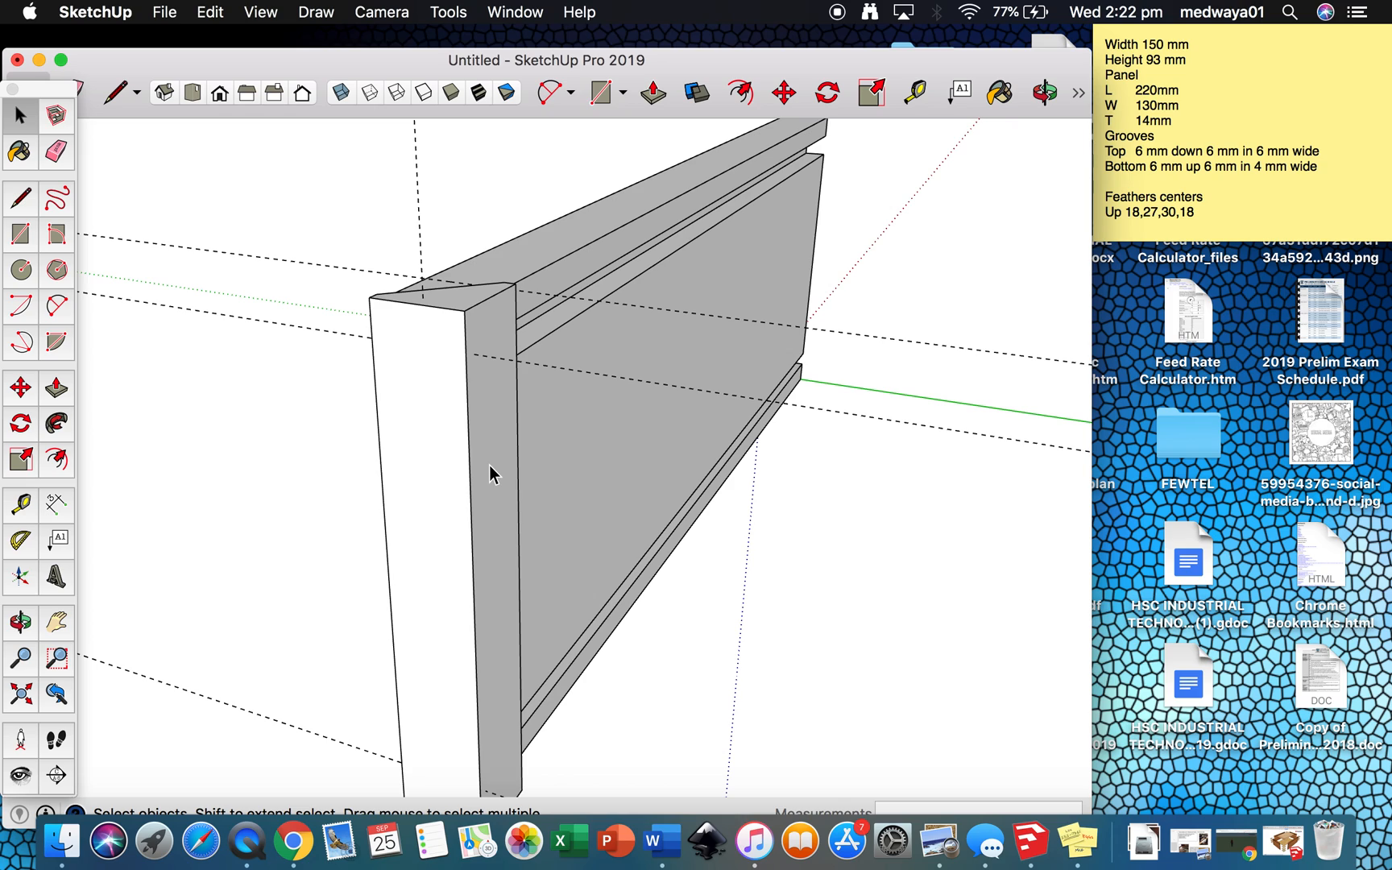
key("super+z")
key("super+z")
key("super+z")
key("super+z")
key("super+z")
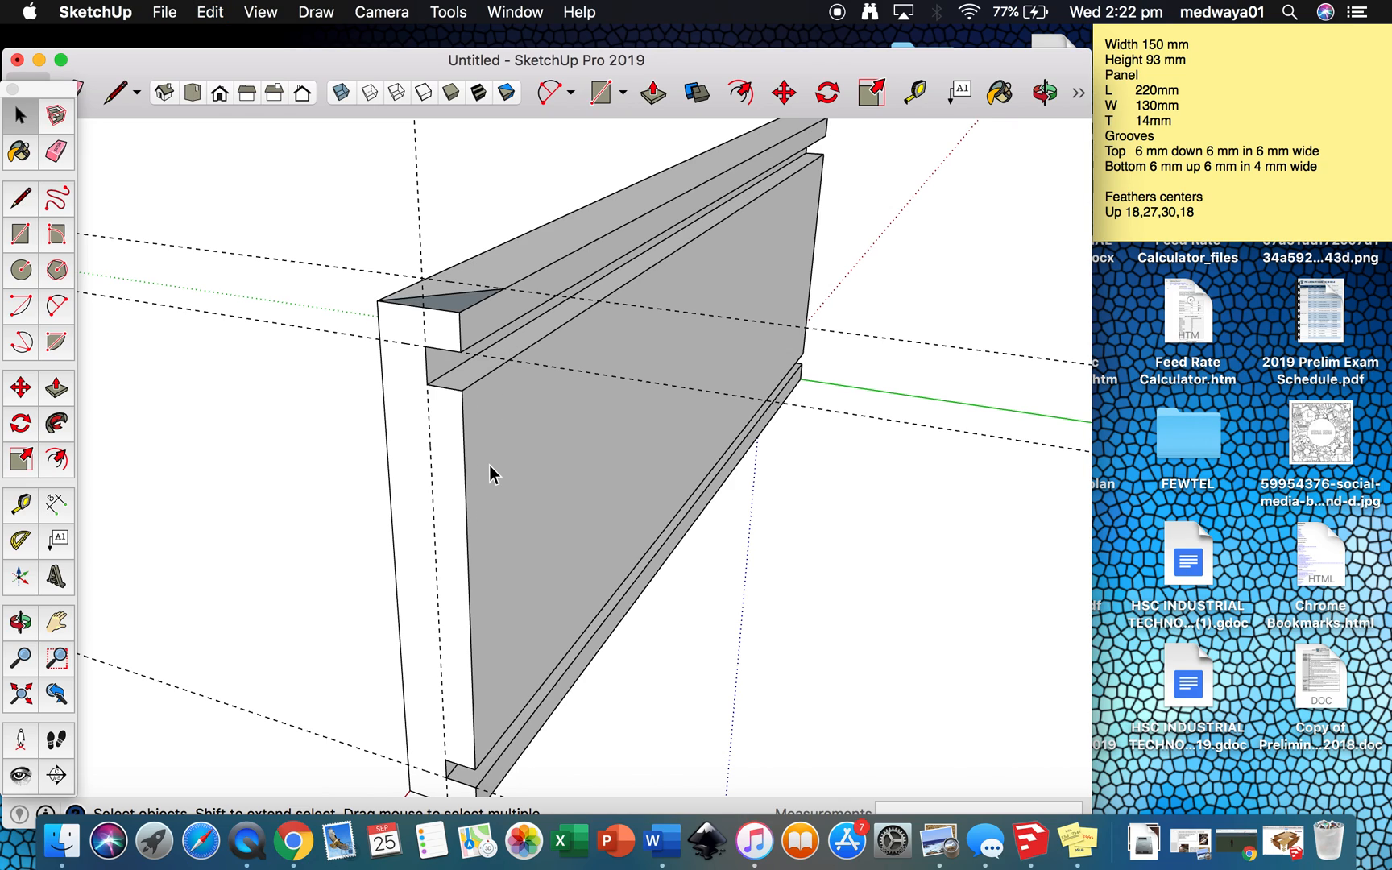
key("super+z")
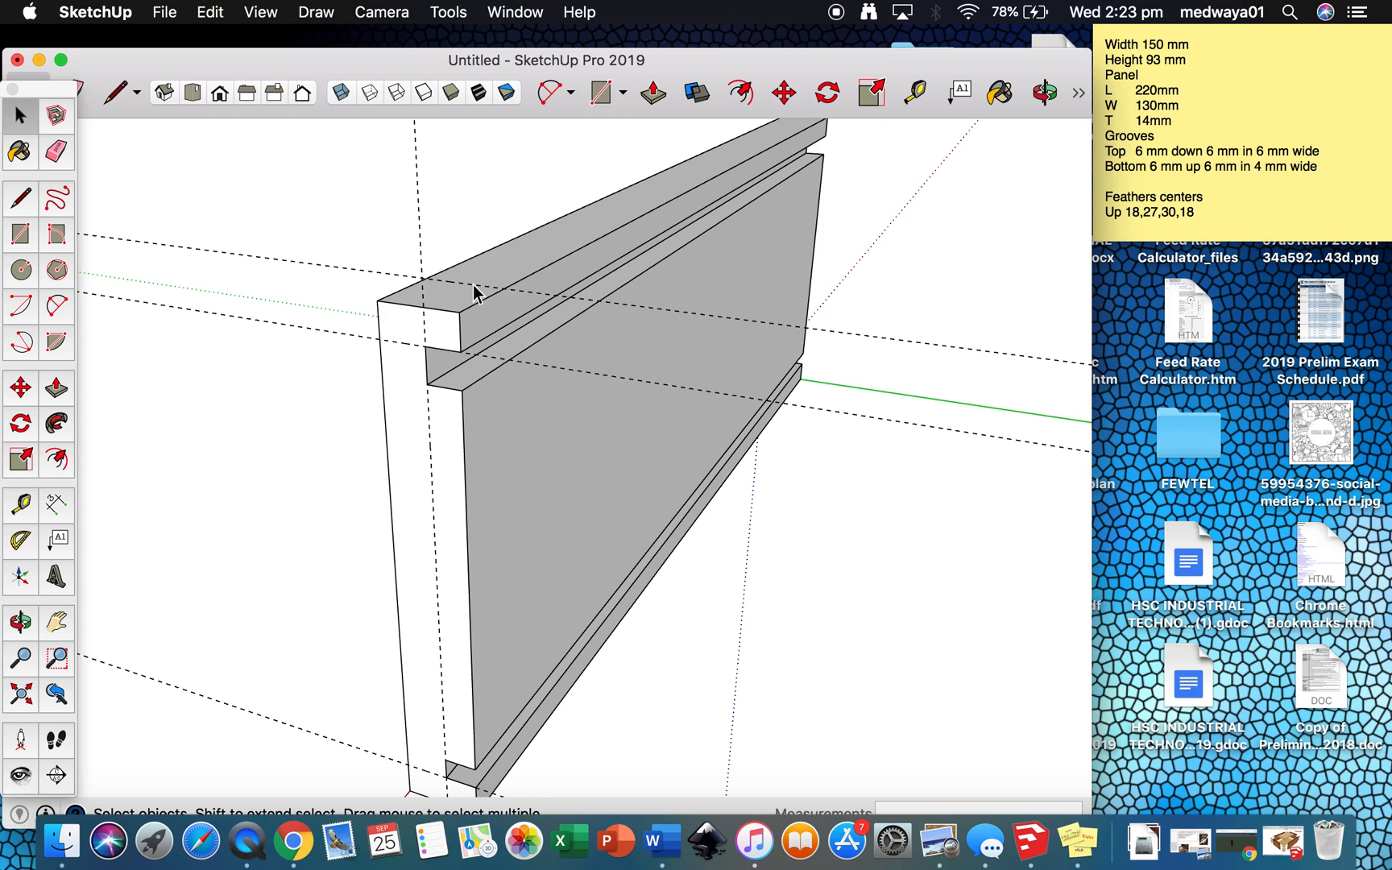
- Redraw the mitre triangle on the top face through the outer corner, the guide's intersection with the inner edge and the inner corner
key("l")
left_click(377, 301)
left_click(504, 289)
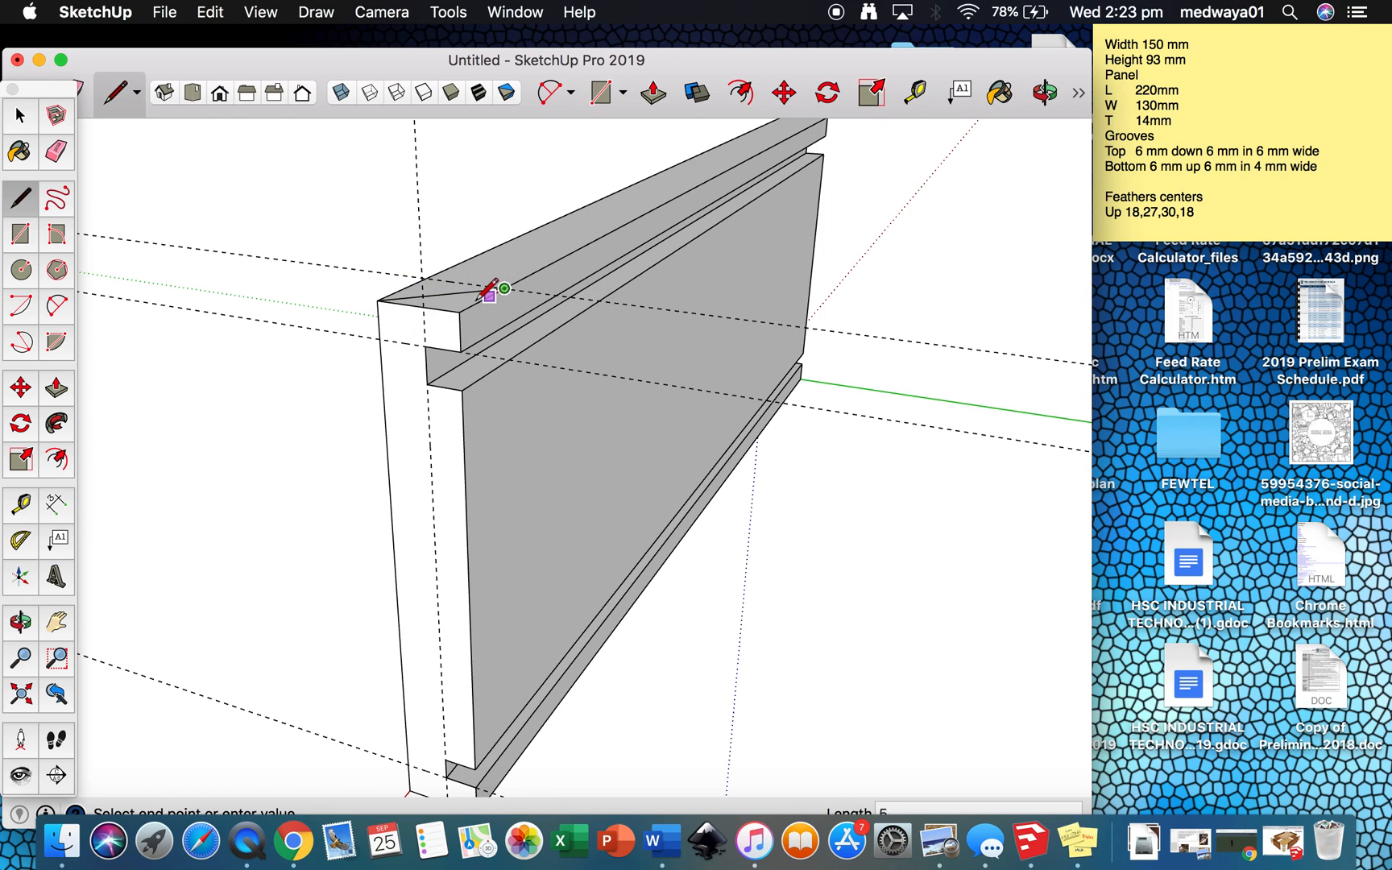
left_click(459, 311)
left_click(377, 301)
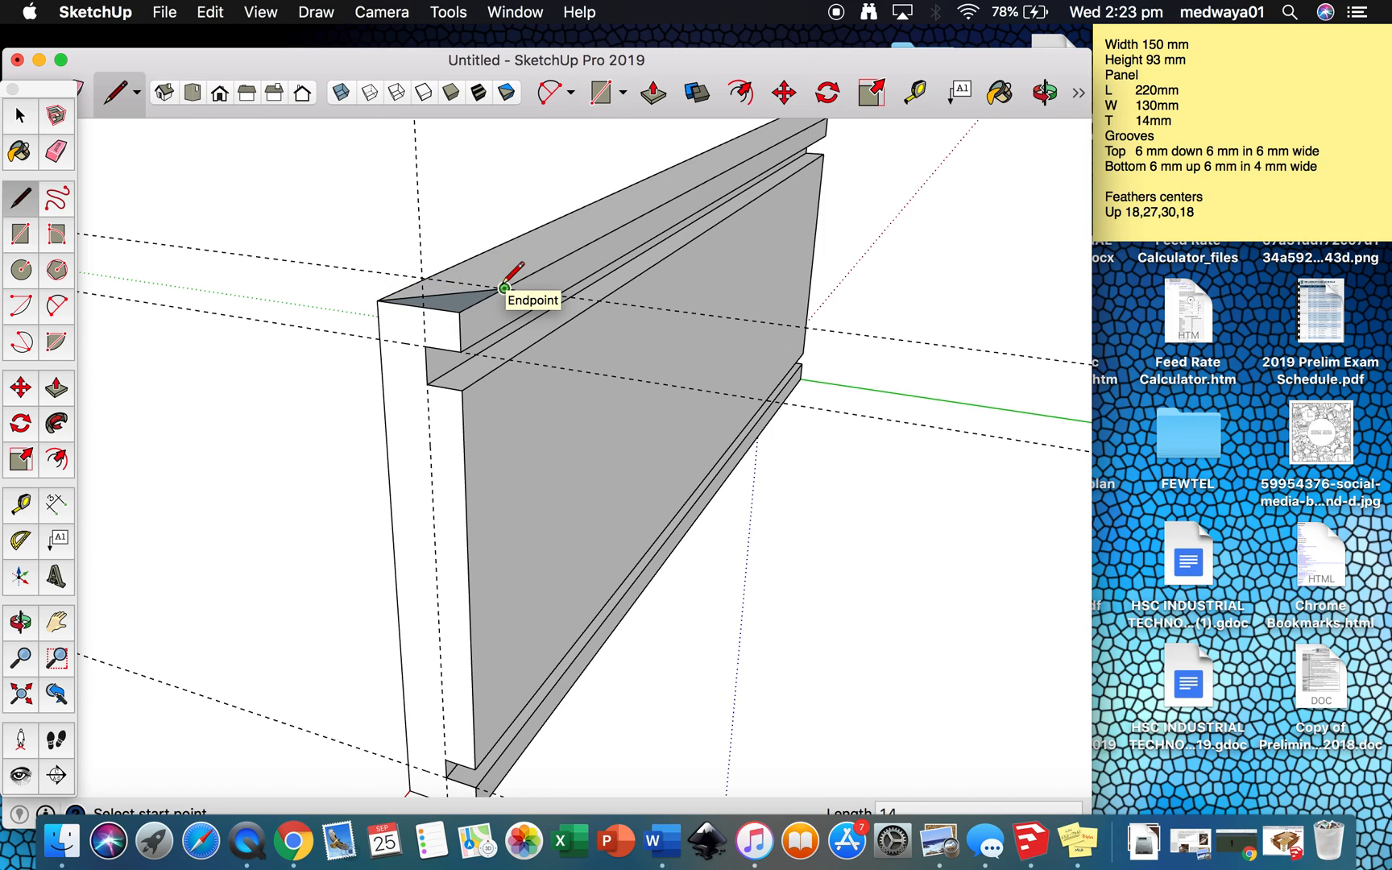
- Push/Pull the triangle down 93 mm to the board's bottom, and raise the resulting prism's top face about 3 mm
key("p")
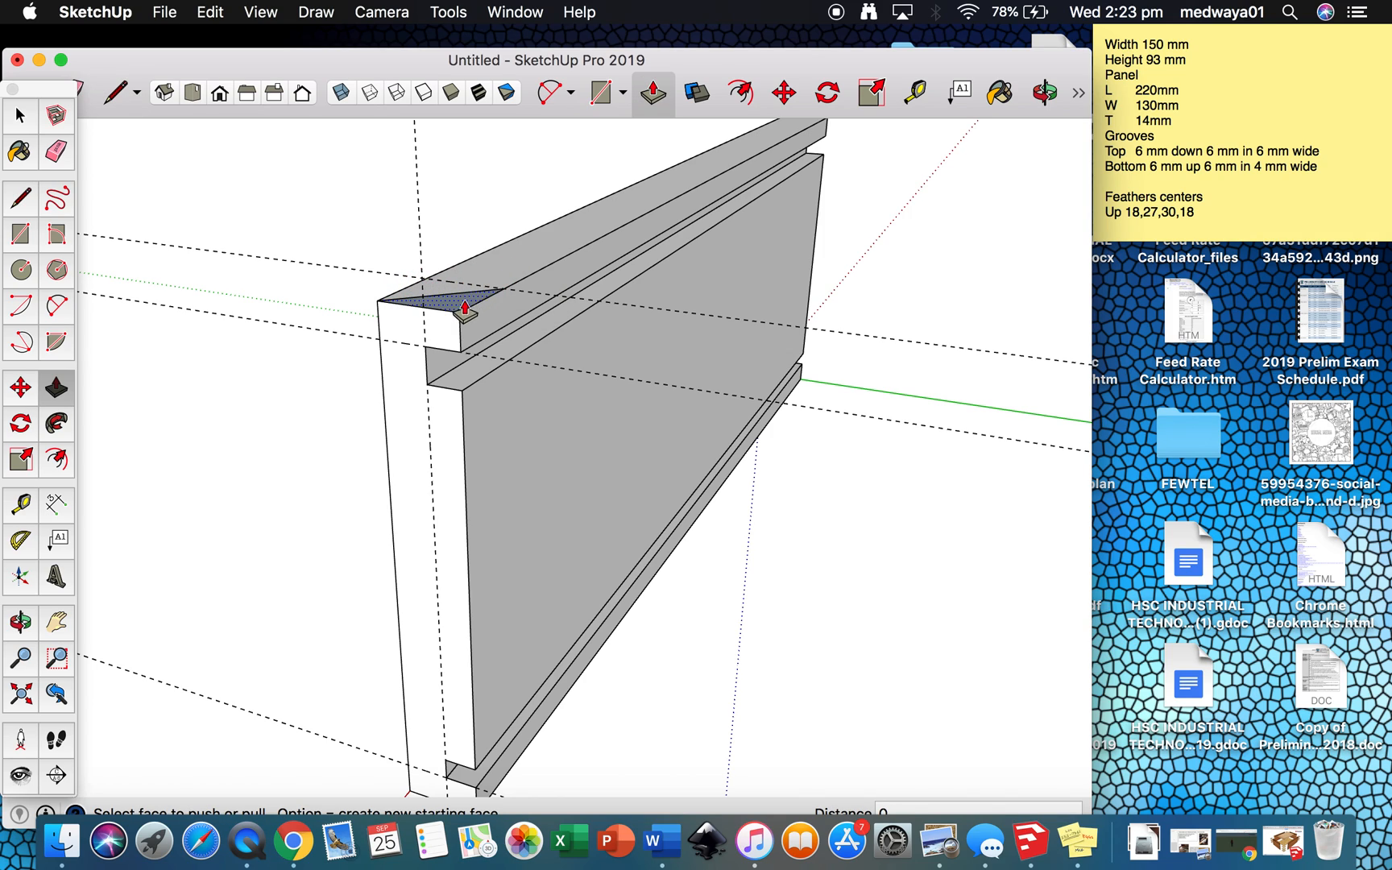
left_click_drag(454, 310, 470, 469)
left_click(519, 765)
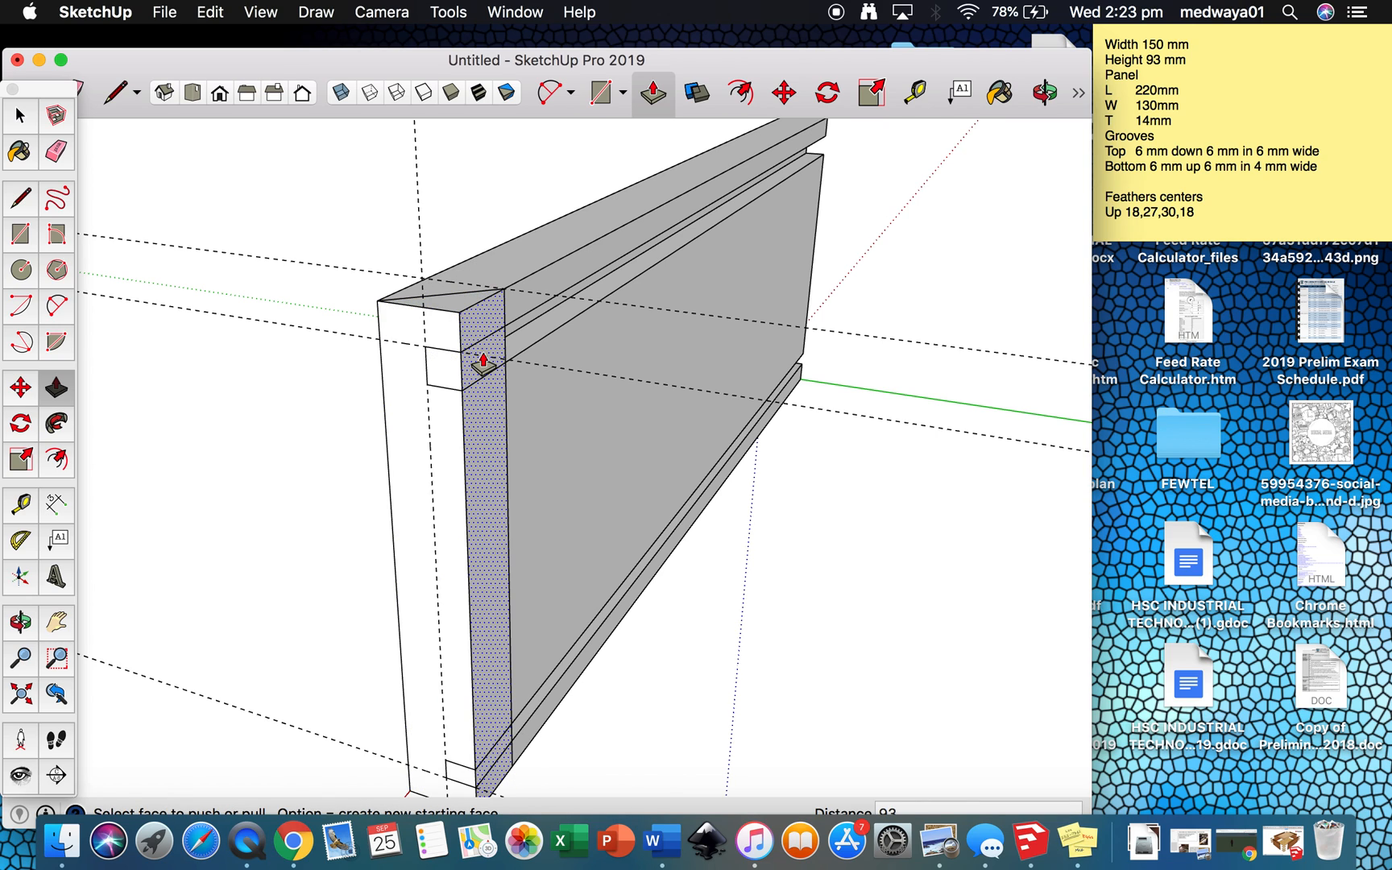
left_click(442, 308)
left_click(448, 295)
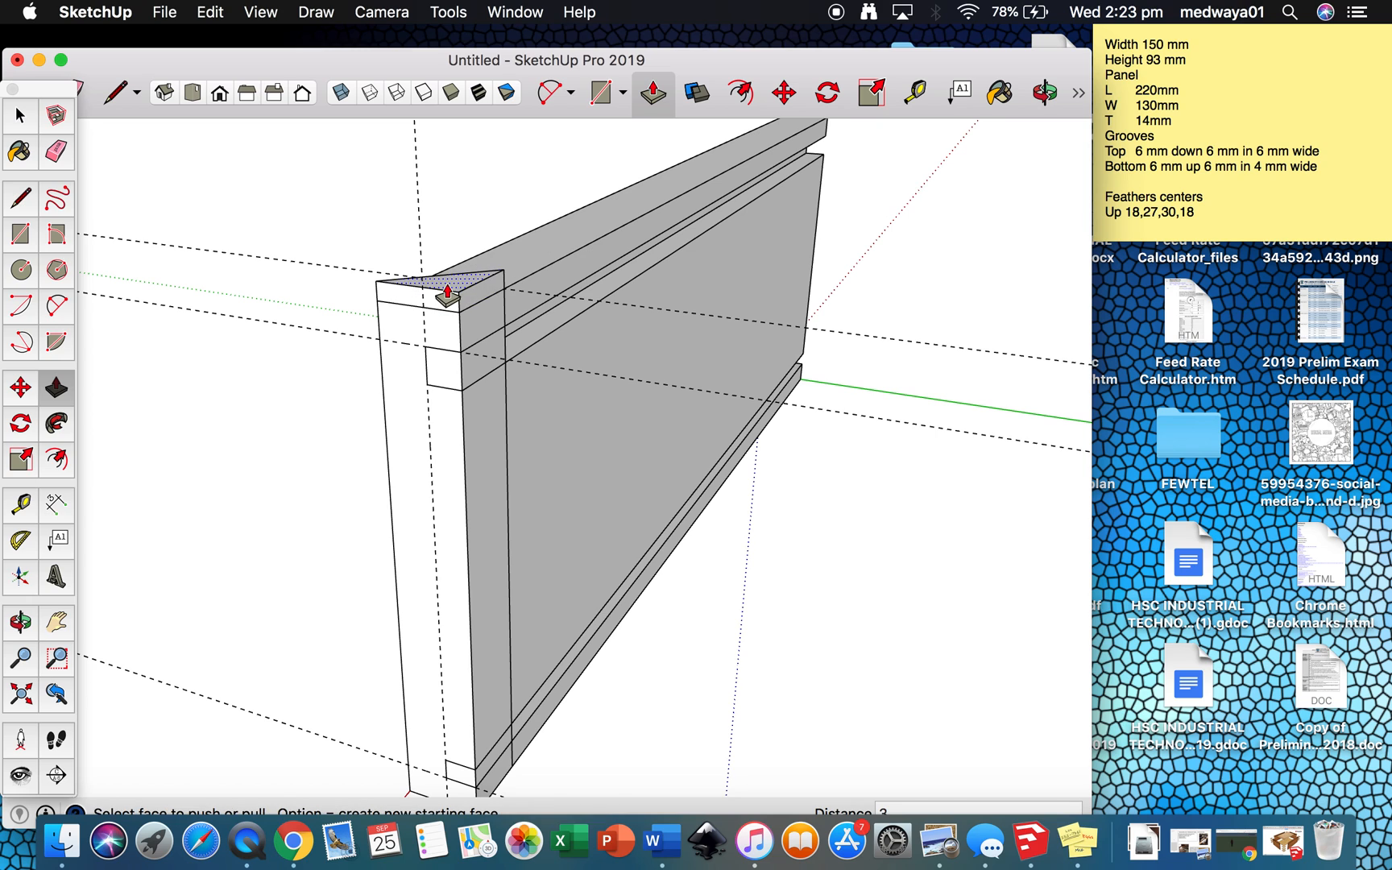
- Push/Pull the prism's bottom face down about 4 mm below the board's underside
key("o")
left_click_drag(702, 553, 683, 428)
scroll(684, 427, "down", 5)
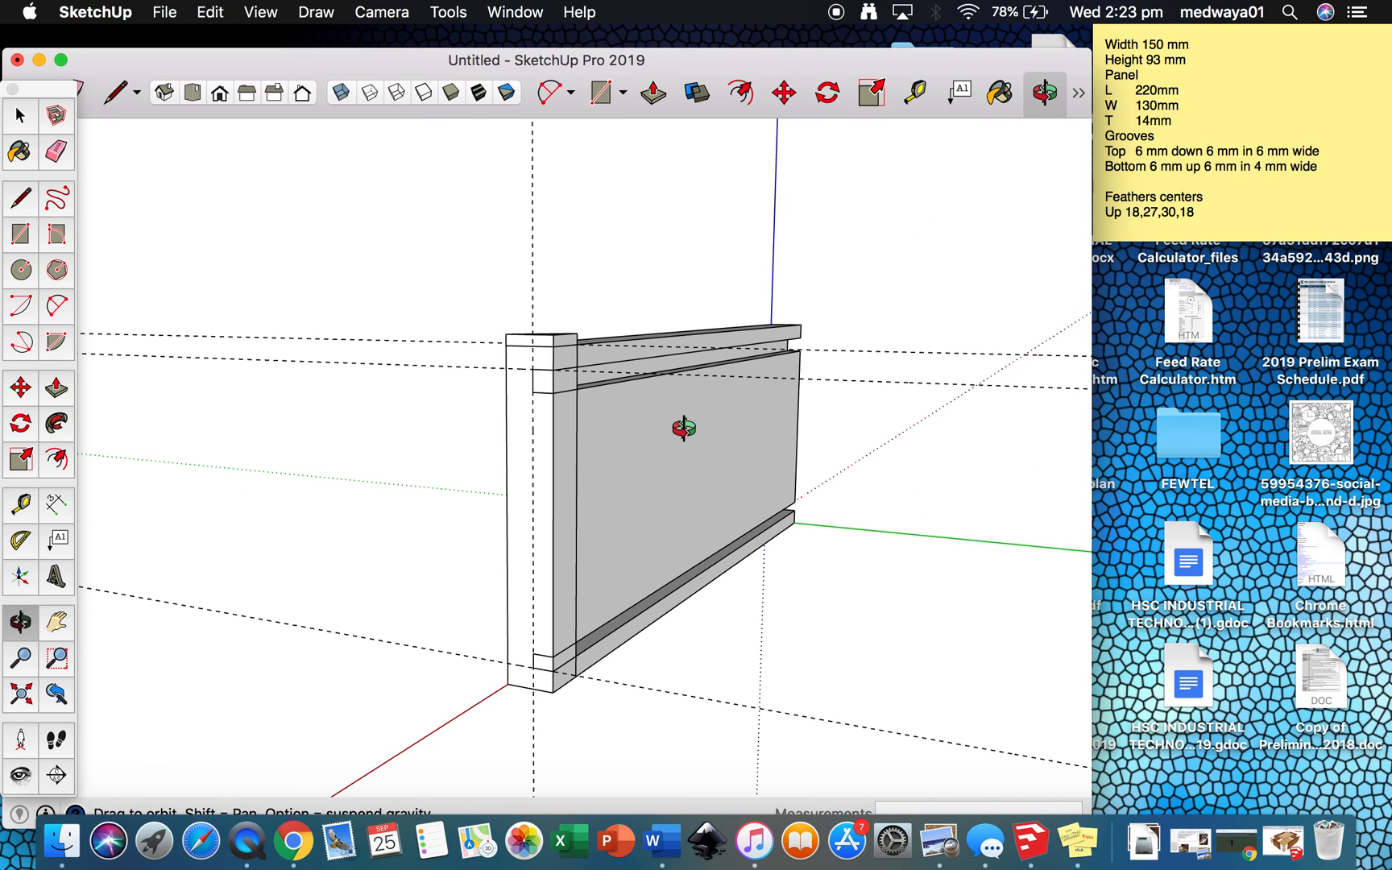
left_click_drag(654, 592, 660, 346)
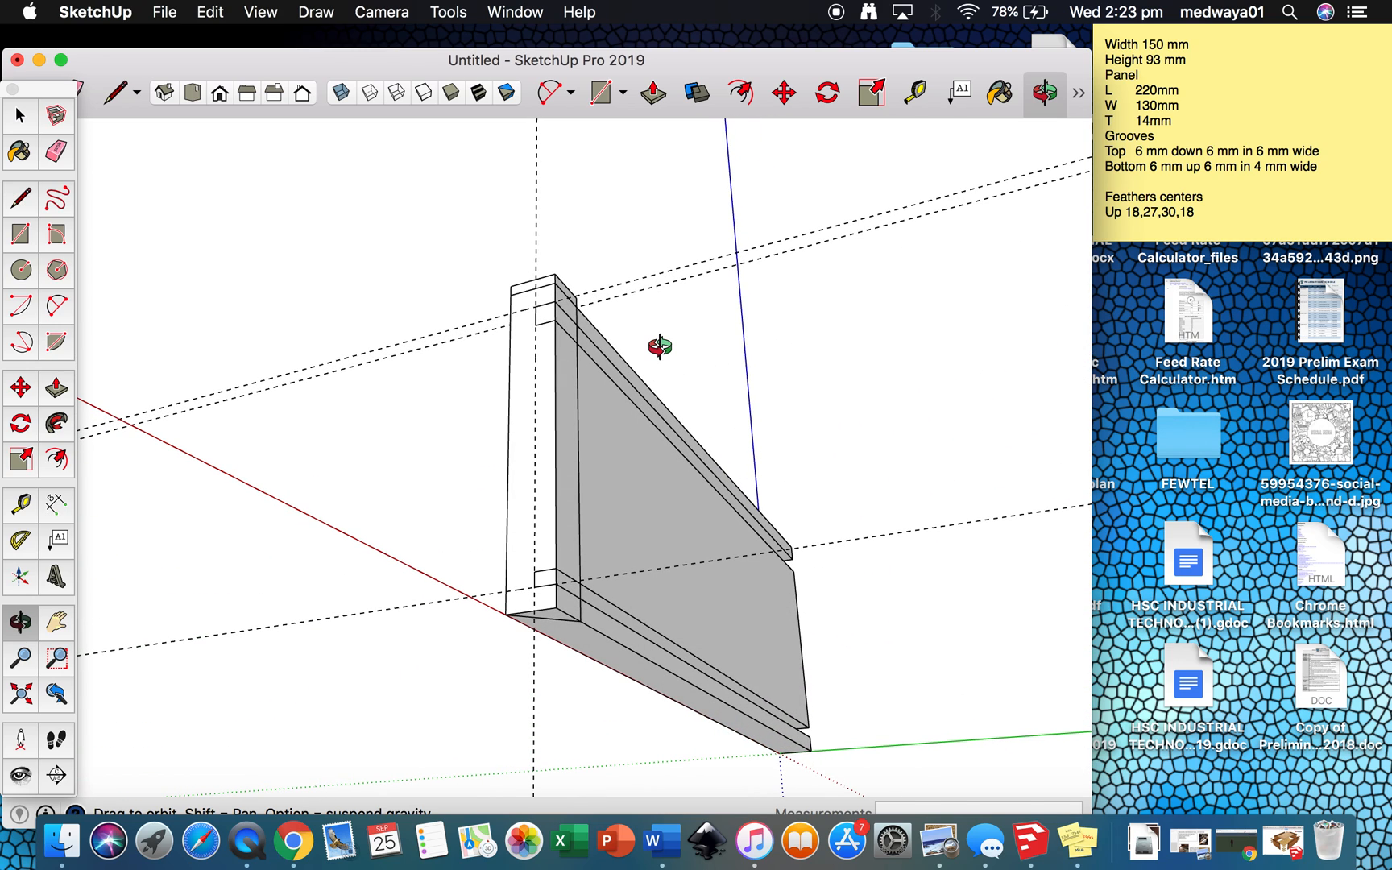
key("p")
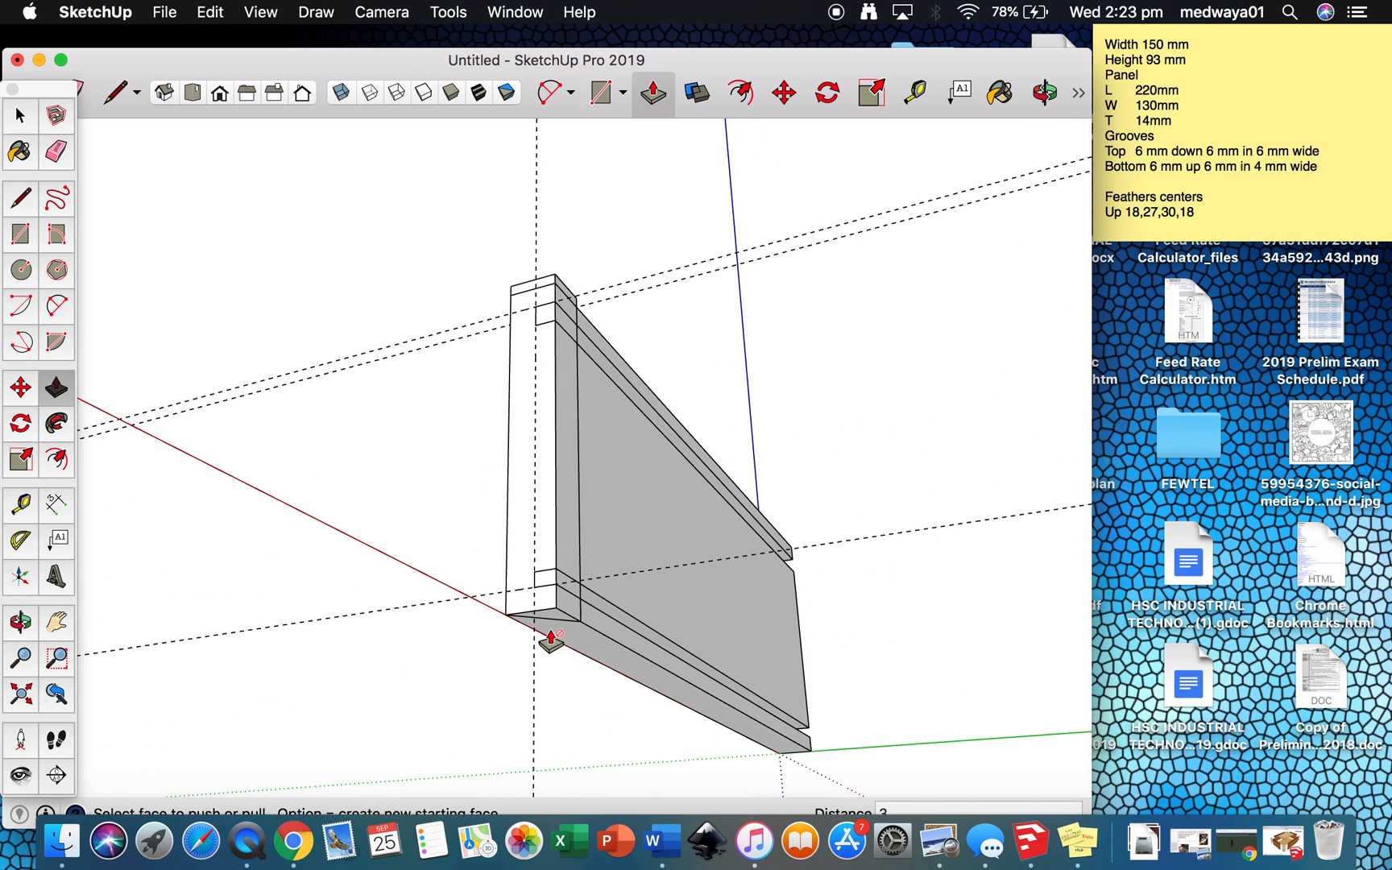
left_click_drag(552, 627, 547, 644)
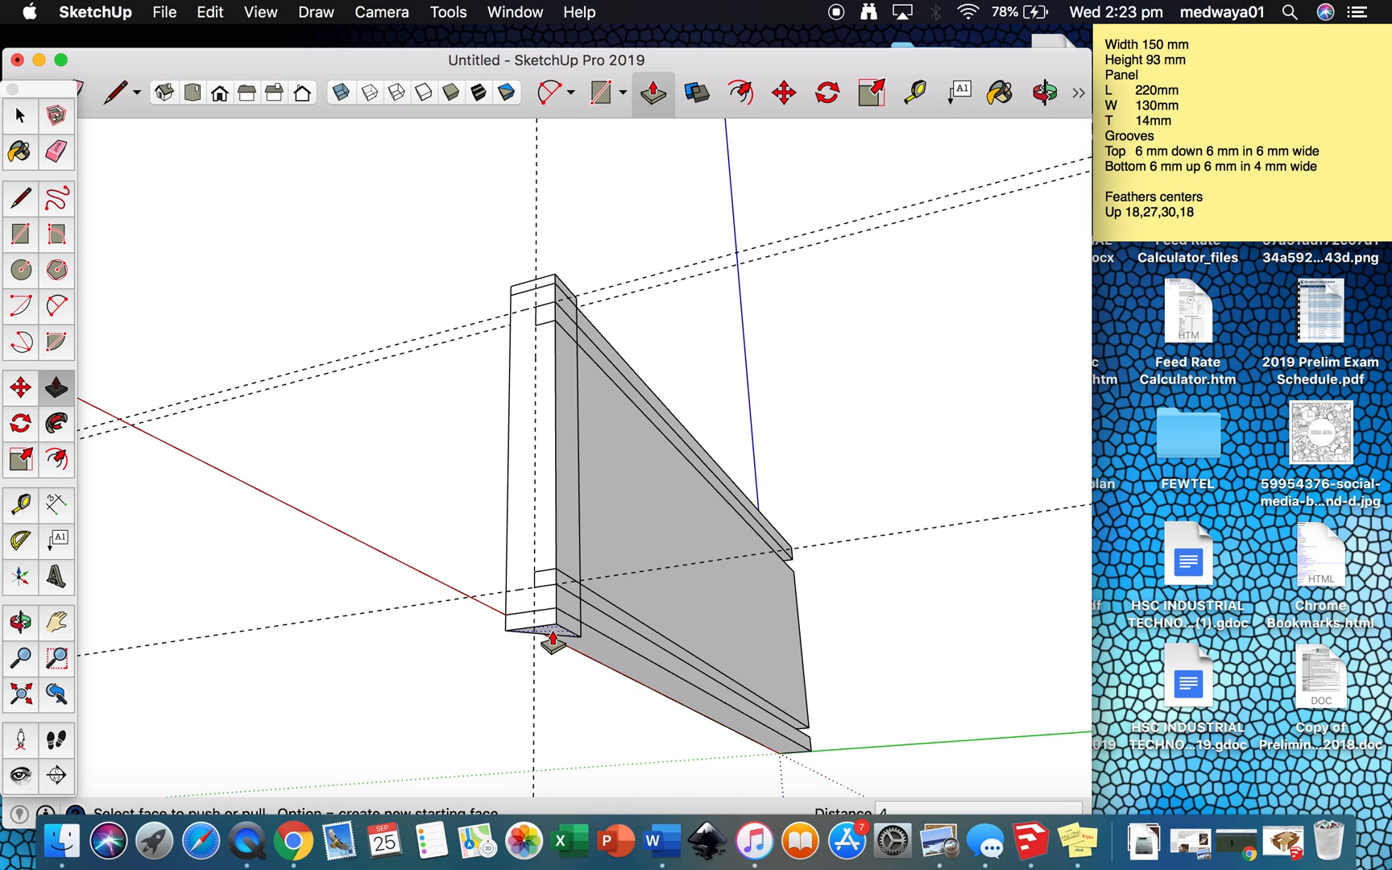
- Push/Pull the prism's inner side face out about 3 mm and its end face out about 6 mm beyond the board
key("space")
left_click(569, 522)
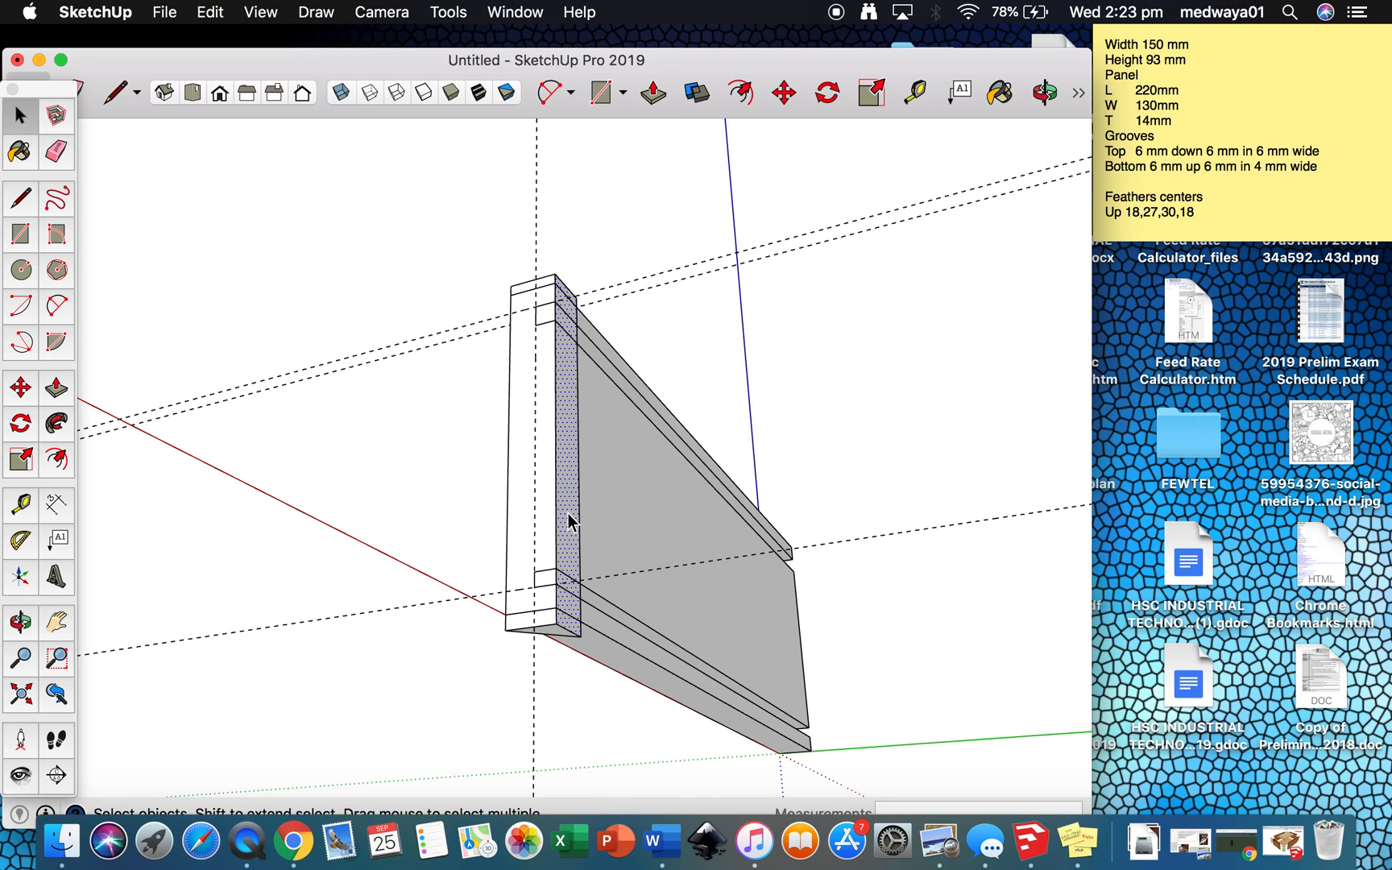
key("p")
left_click_drag(568, 524, 574, 522)
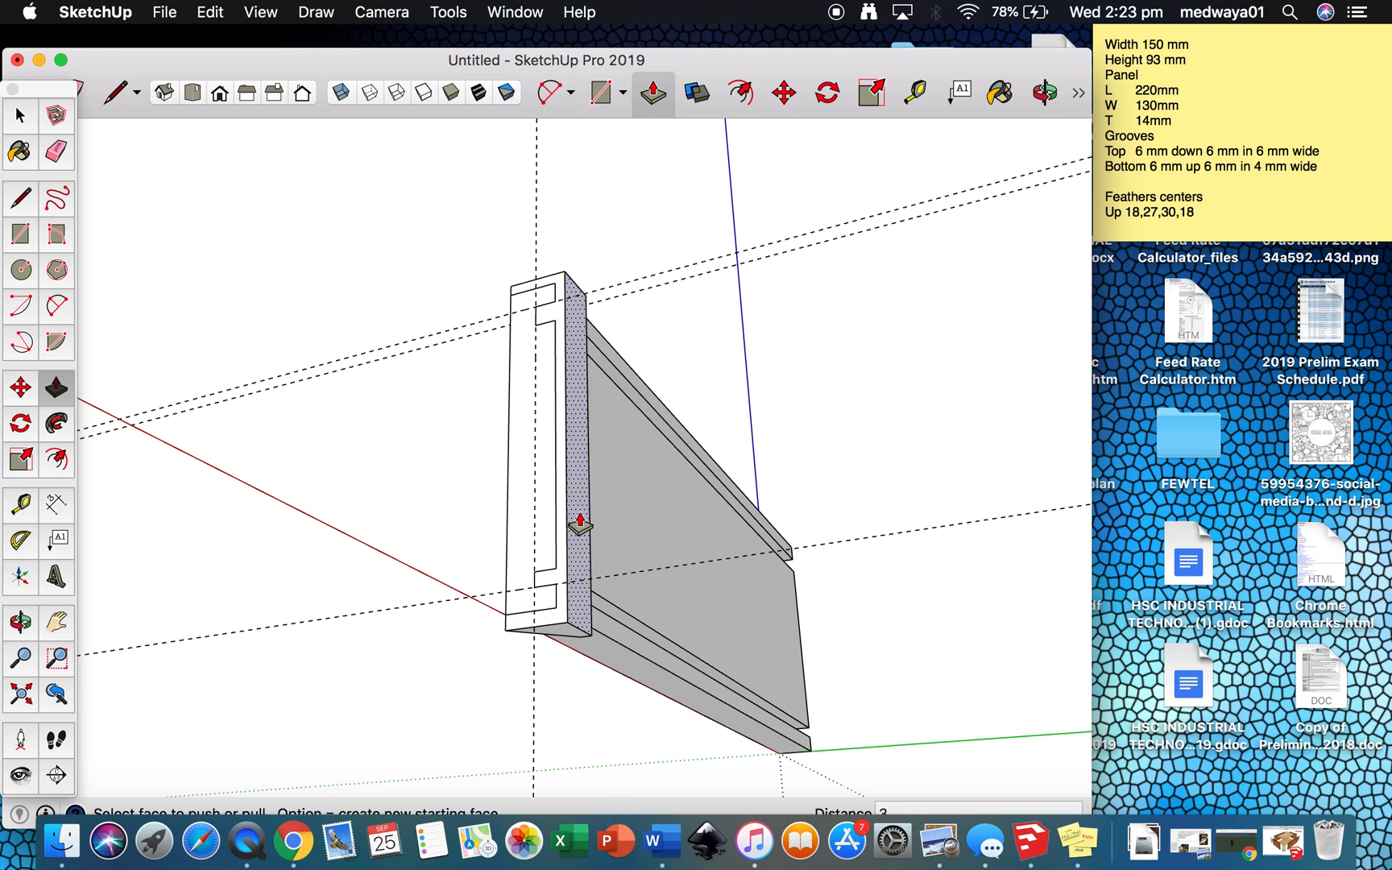
key("space")
left_click(519, 505)
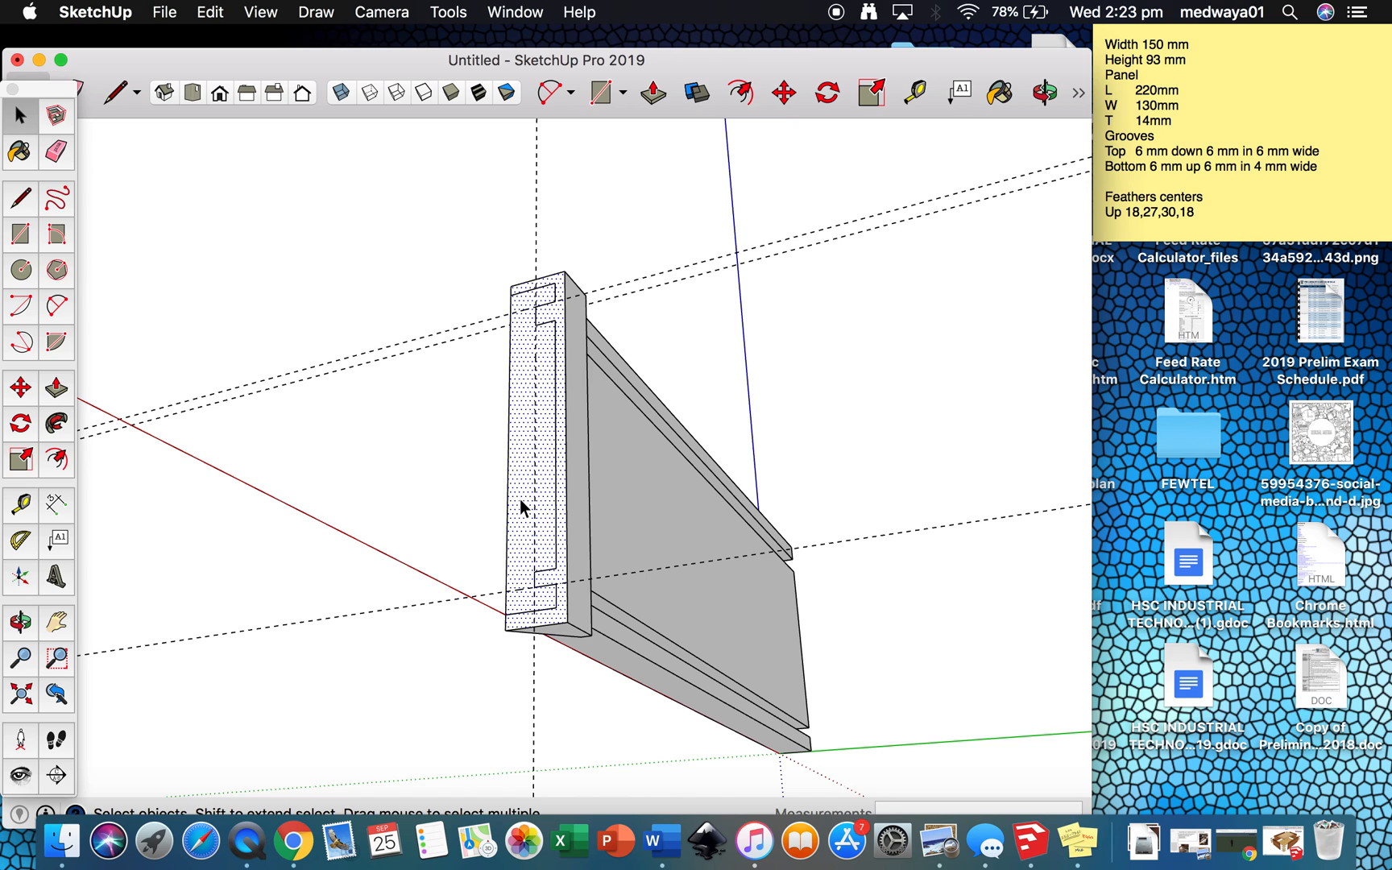
key("p")
left_click_drag(520, 507, 498, 501)
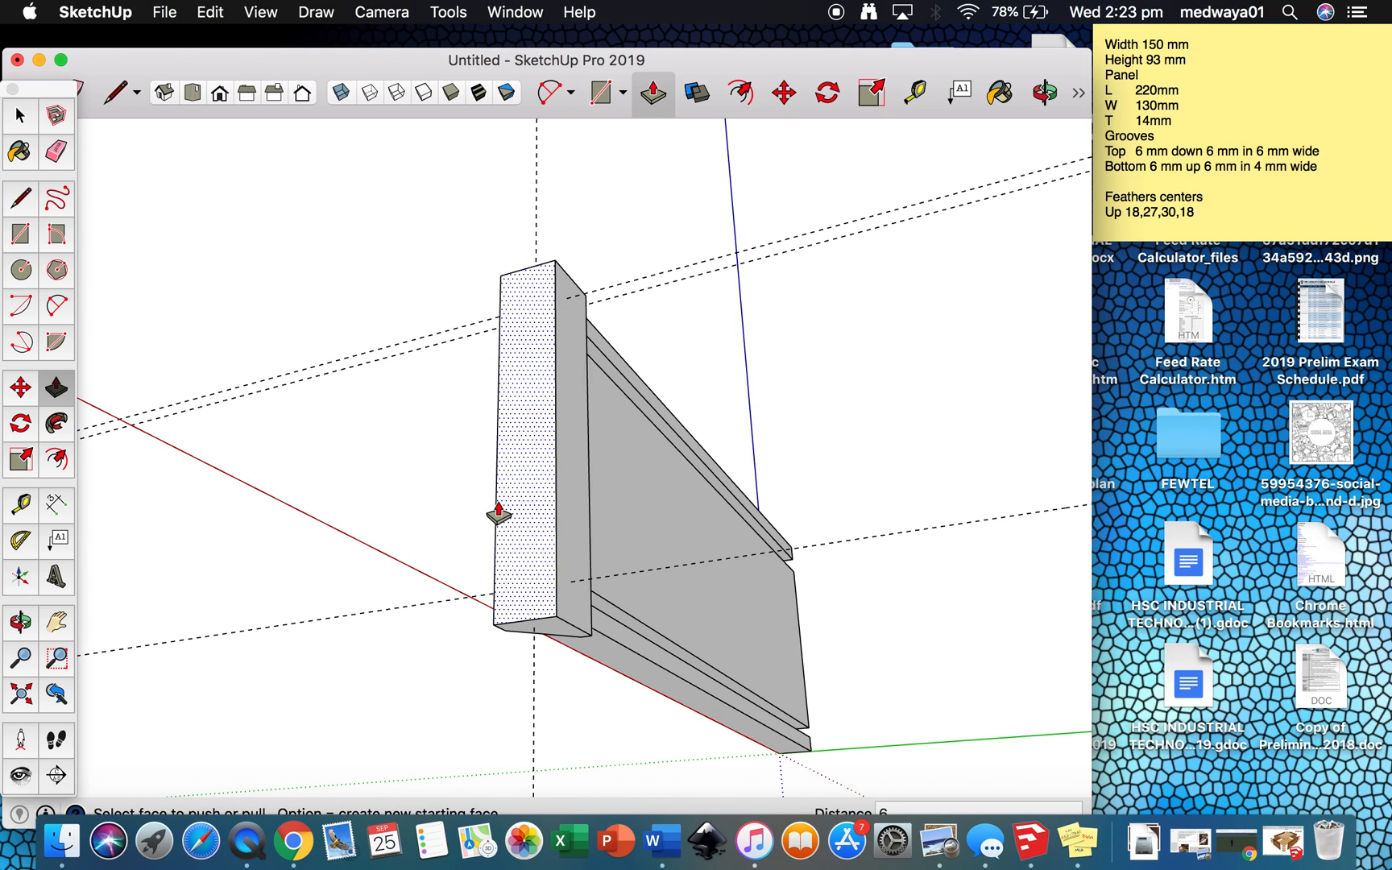
- Select the whole prism with all its connected faces and edges and make it a group
key("o")
left_click_drag(443, 447, 358, 426)
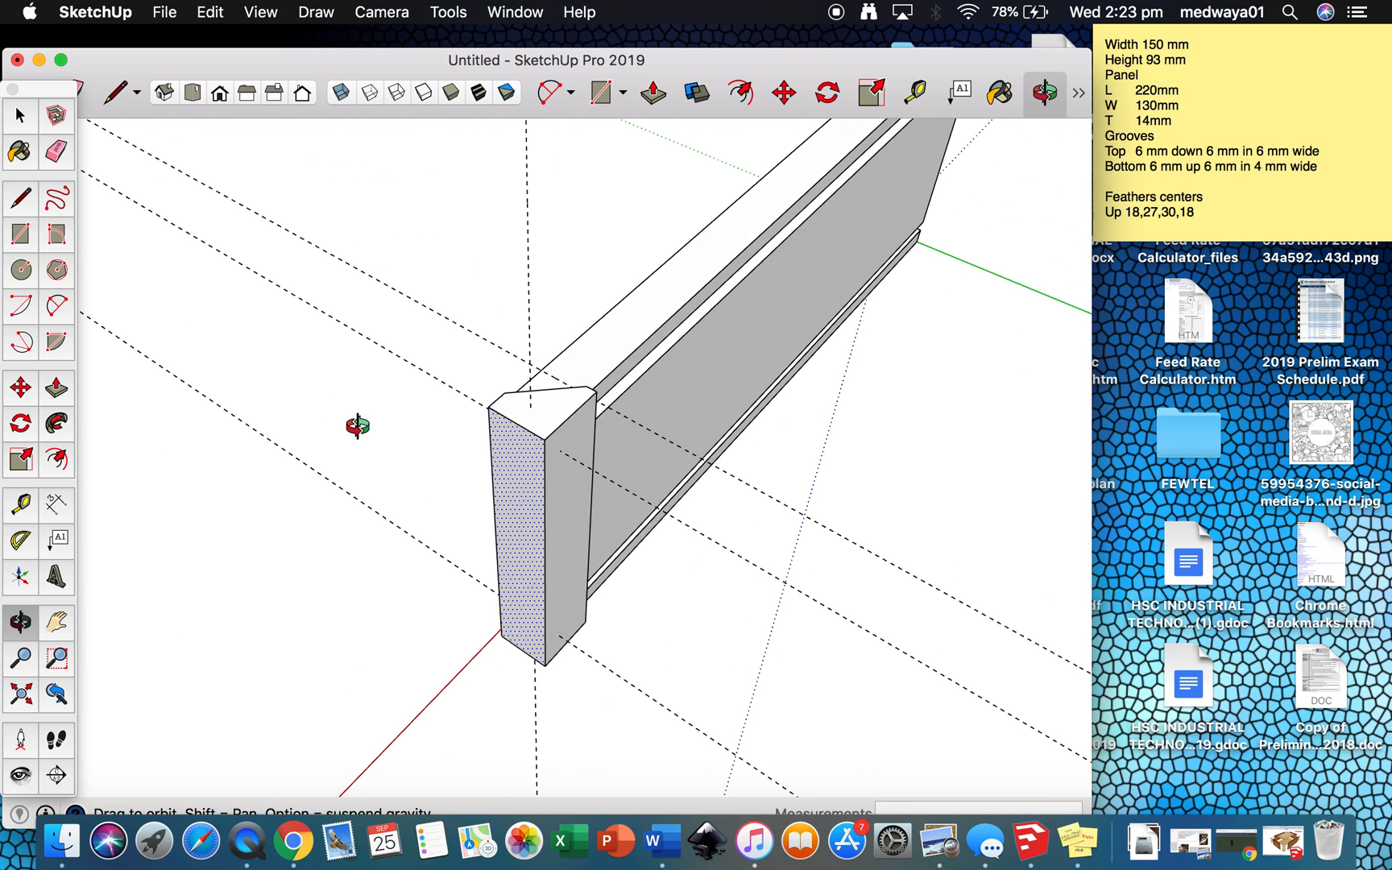
key("space")
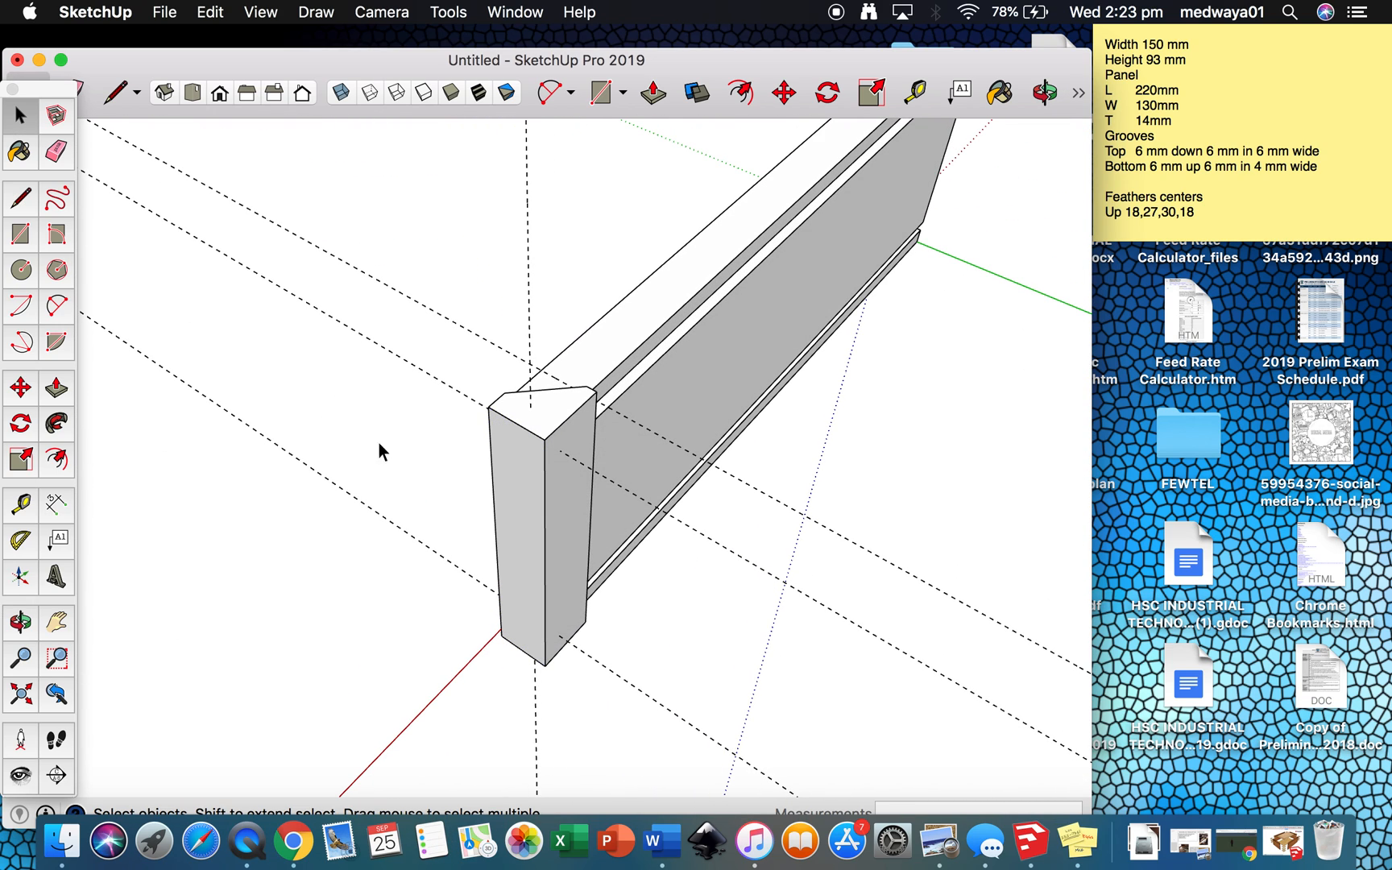
triple_click(568, 532)
right_click(568, 531)
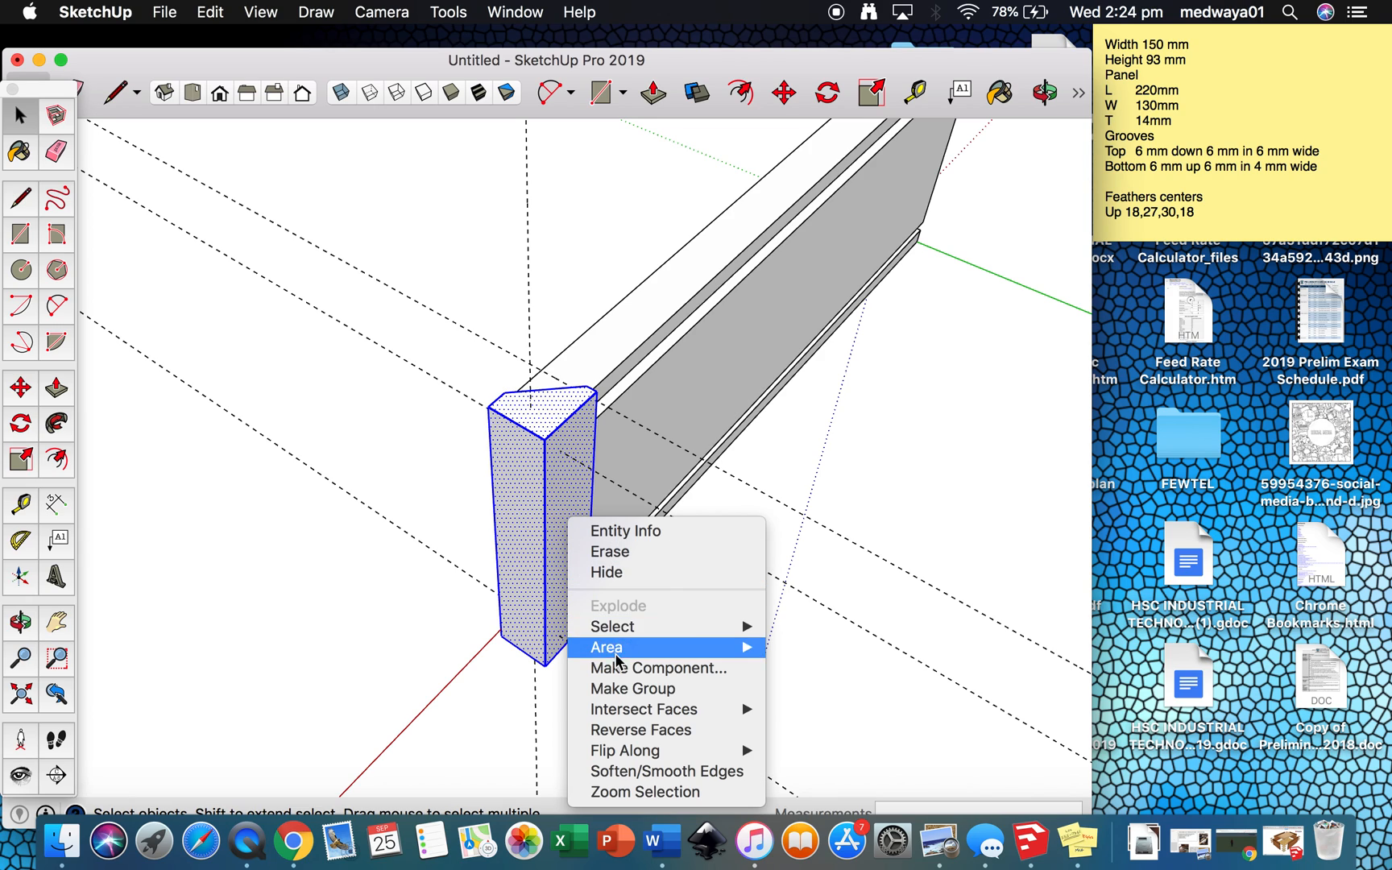
left_click(615, 688)
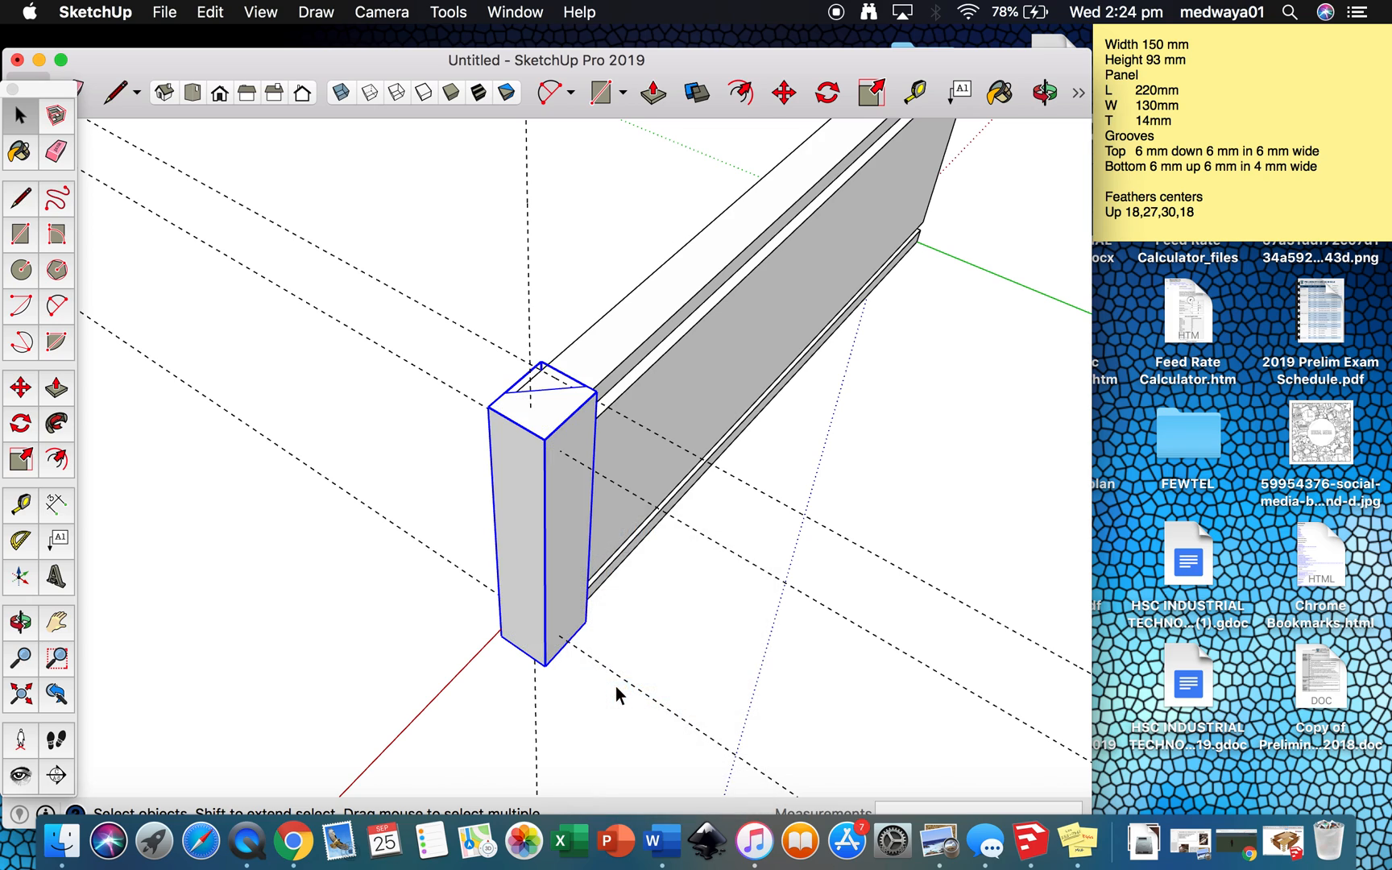
- Trim the board component with the prism group as the cutting solid, and delete the prism to leave the mitred end
left_click(696, 93)
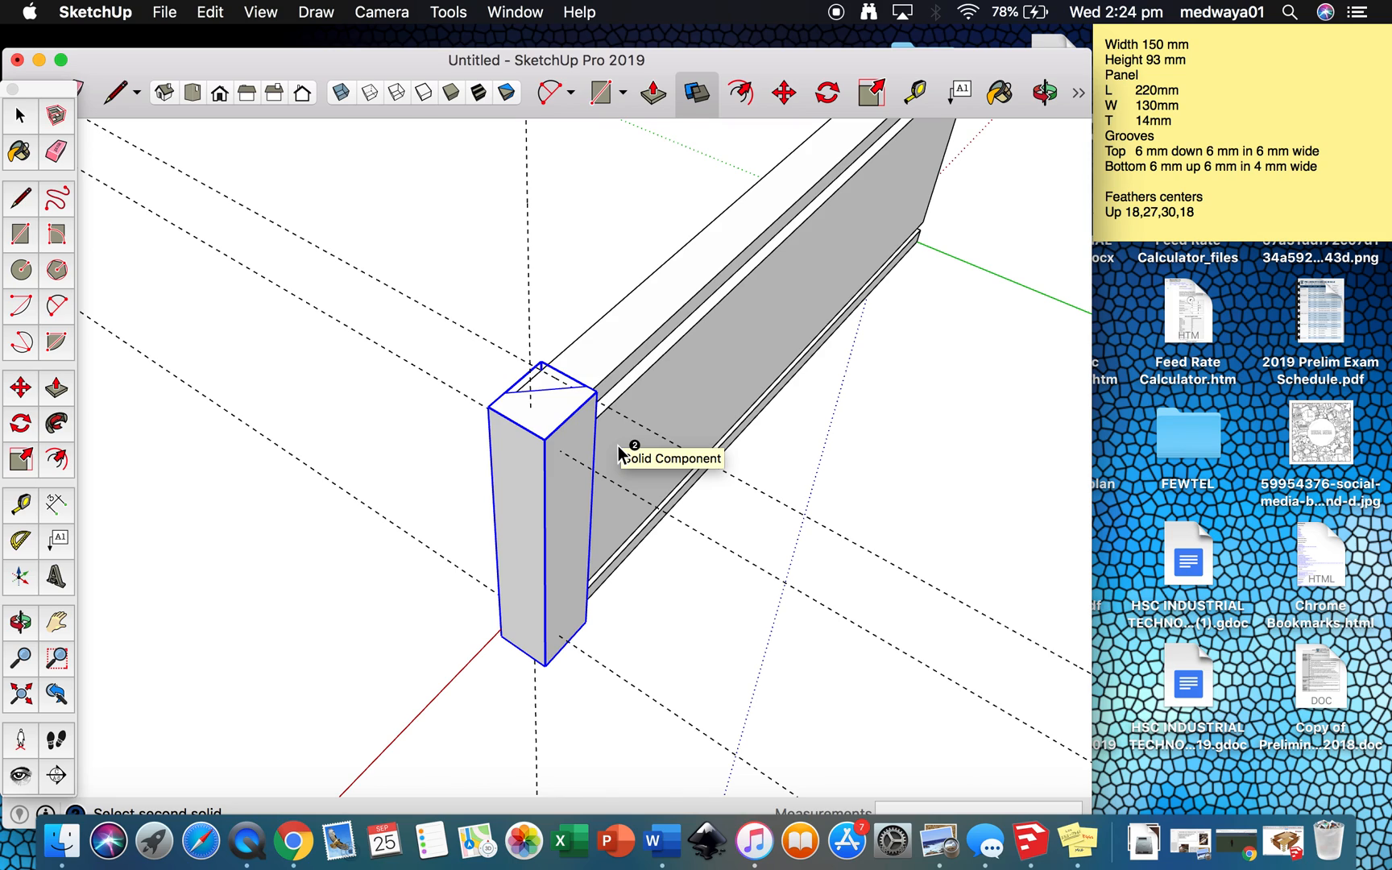
key("space")
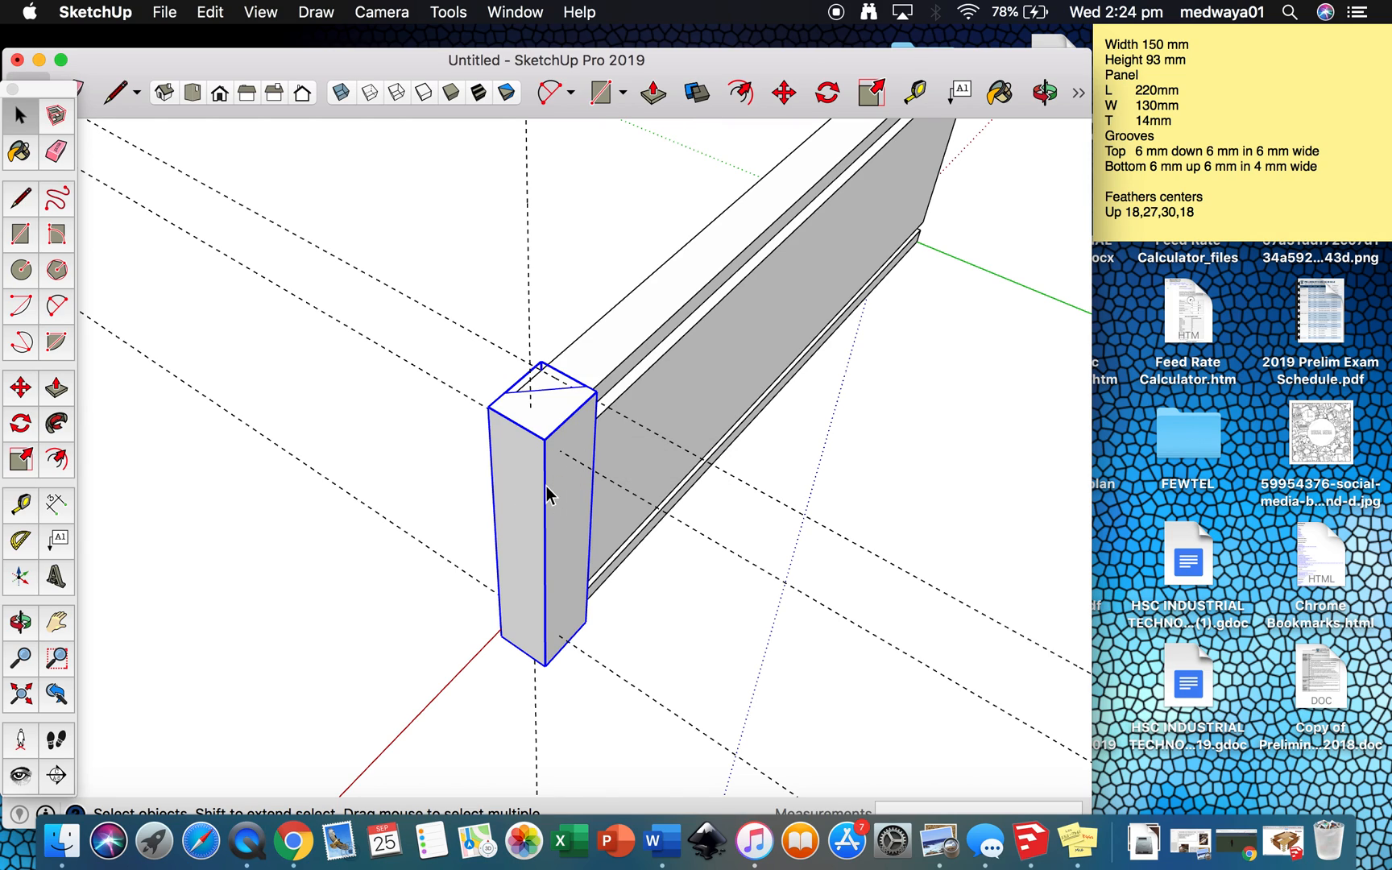
key("Delete")
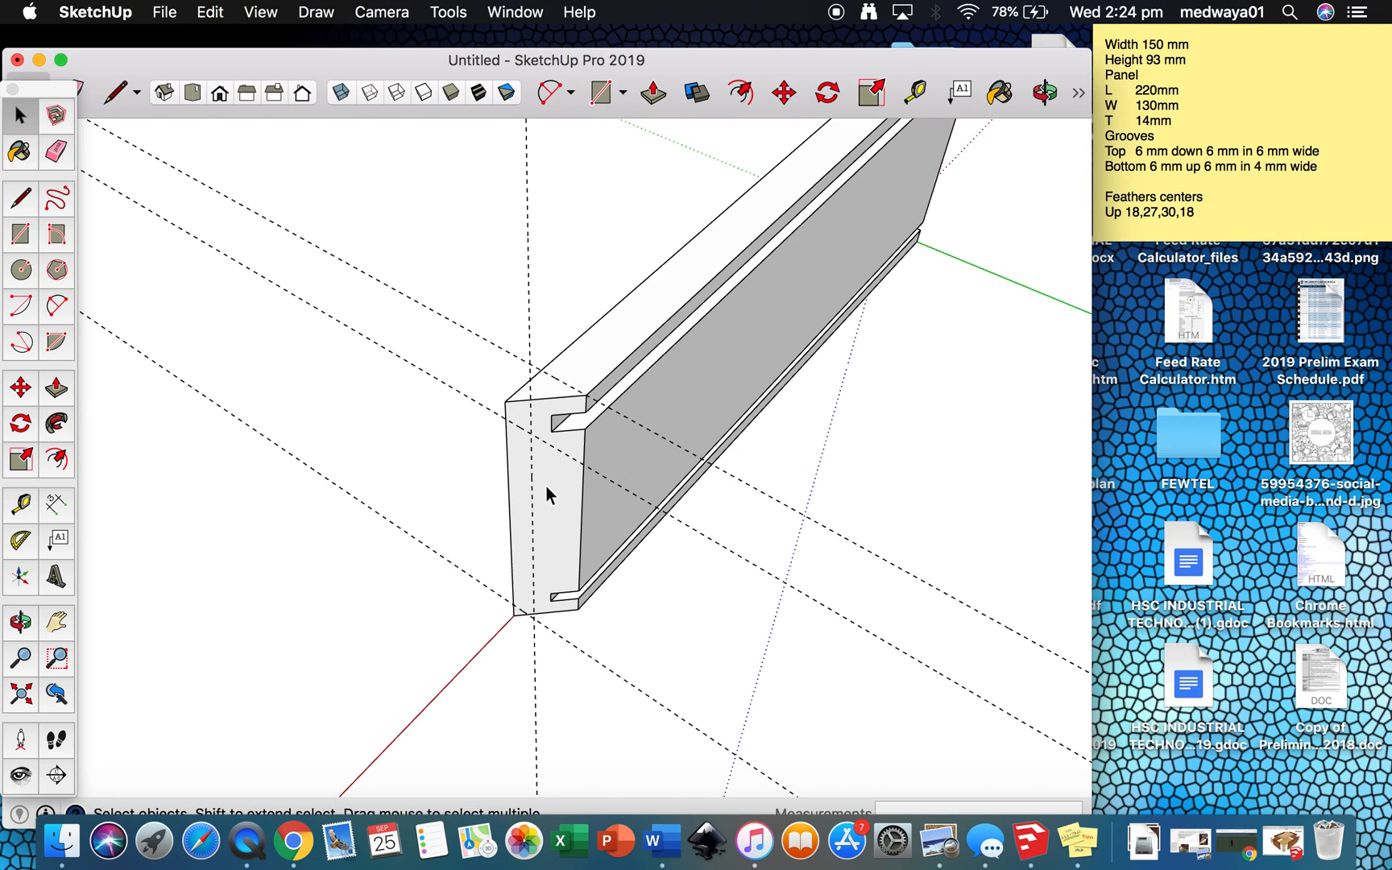